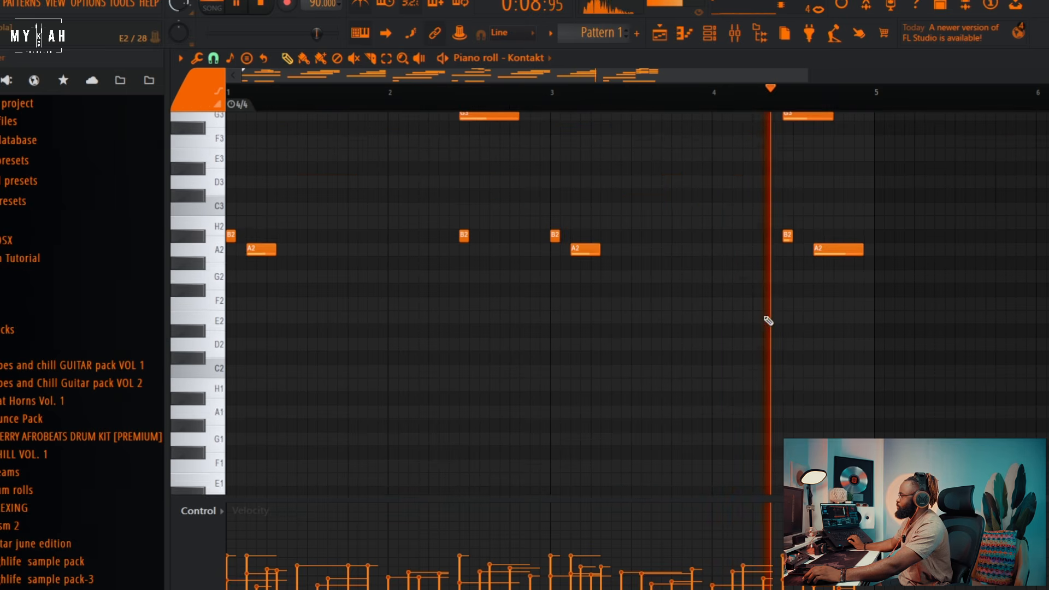
- Review the guitar melody's notes in the Kontakt piano roll and play them back briefly
key(space)
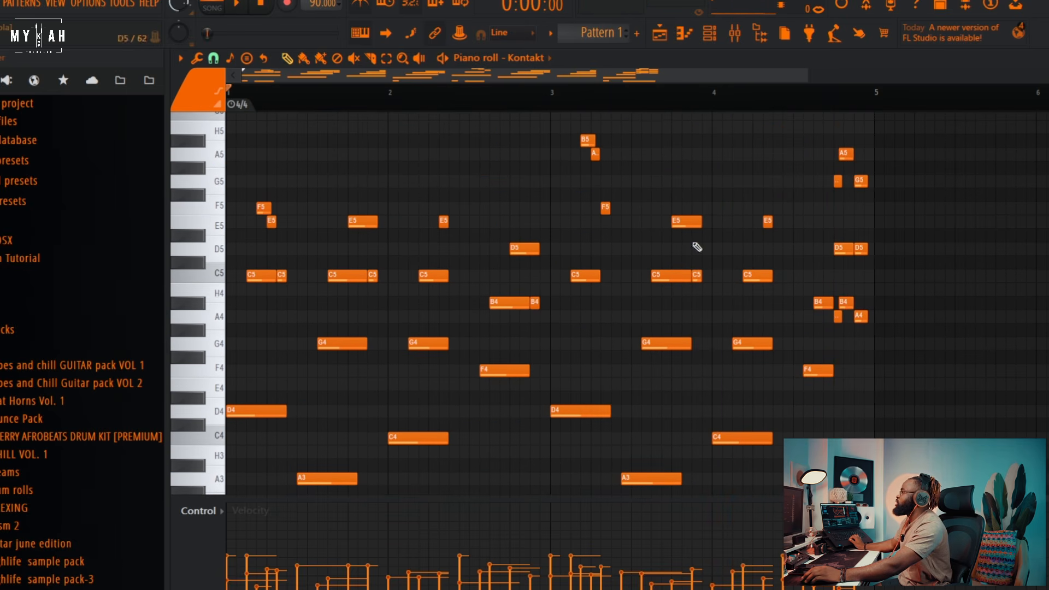
click(708, 45)
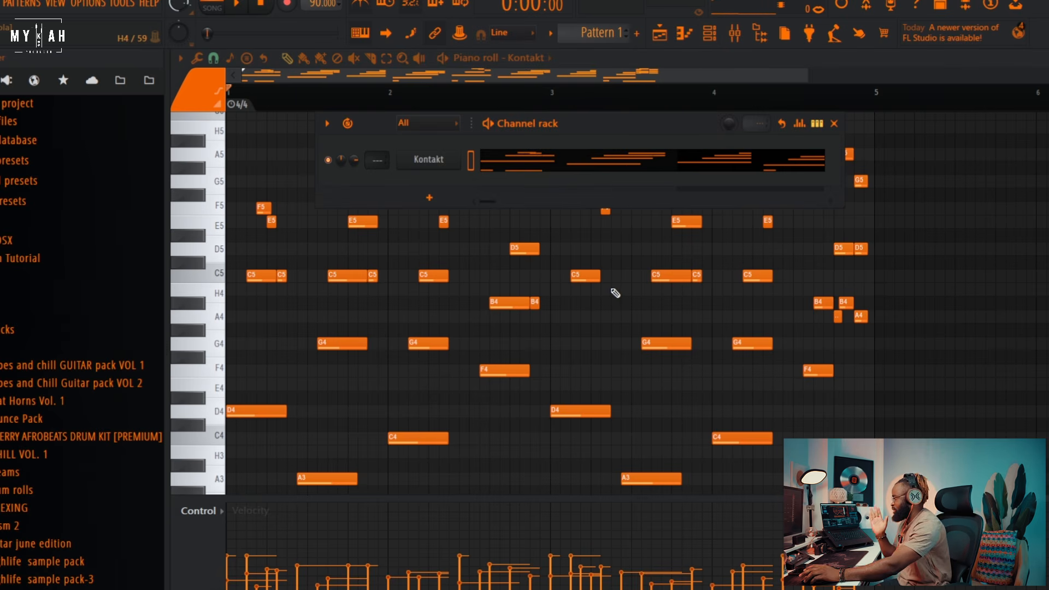
scroll(492, 398, down, 8)
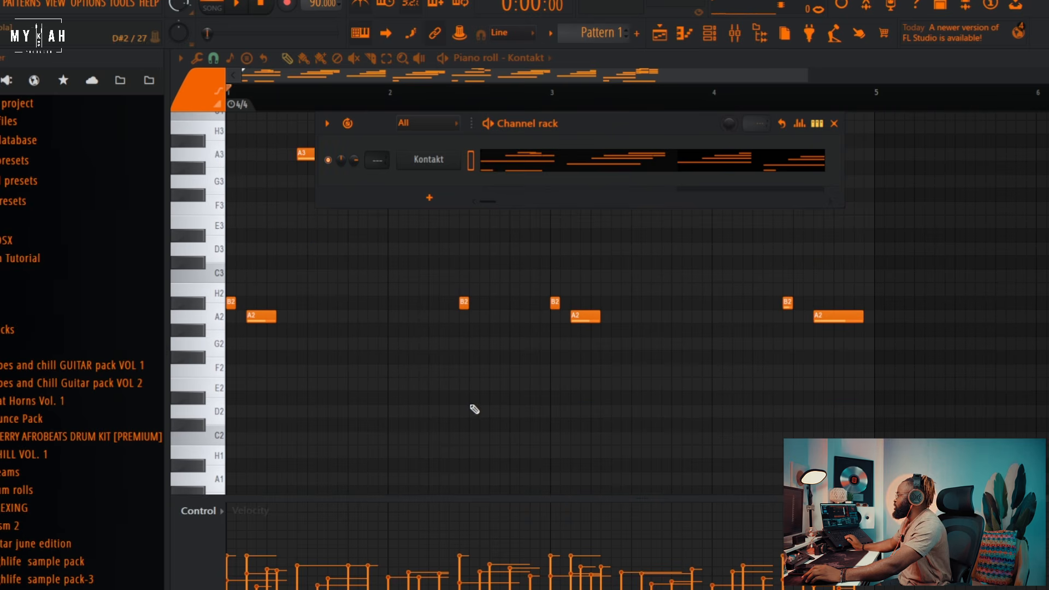
click(468, 76)
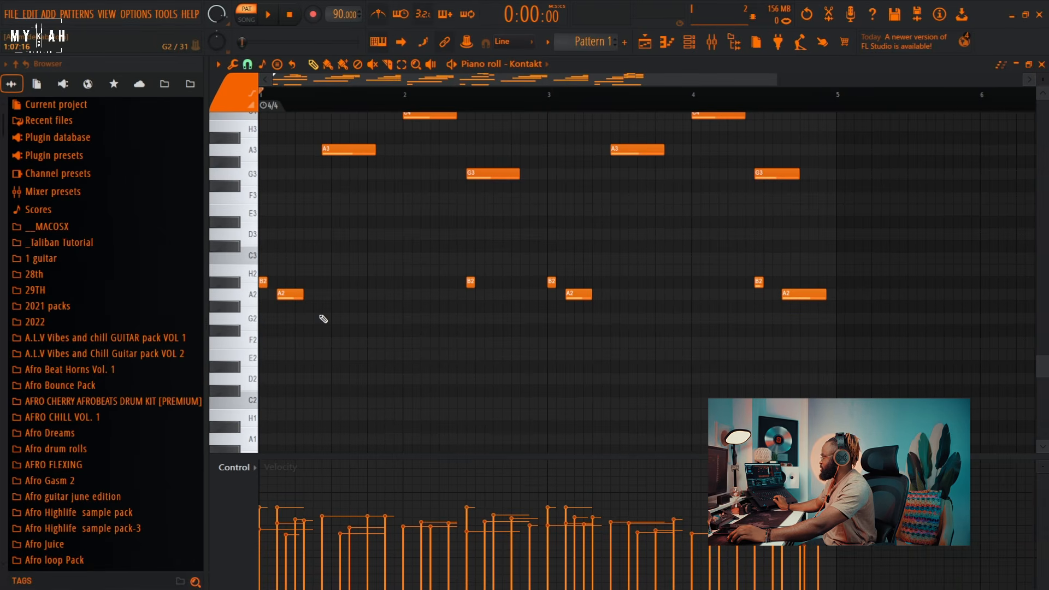
key(space)
key(space)
- Open the Kontakt channel's instrument window and hide its Quickload section
key(F6)
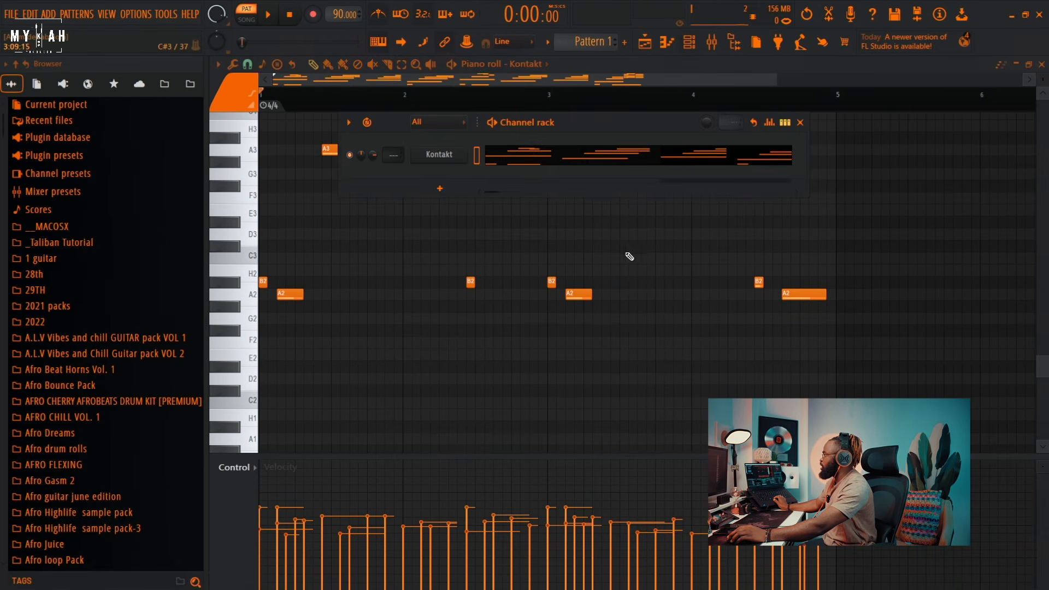
click(447, 155)
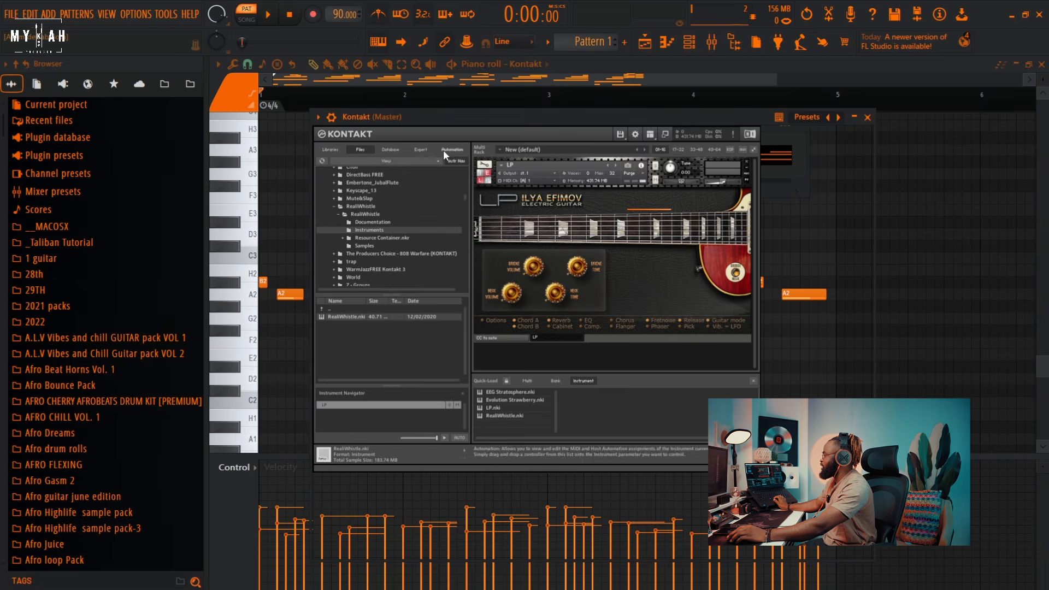
click(651, 136)
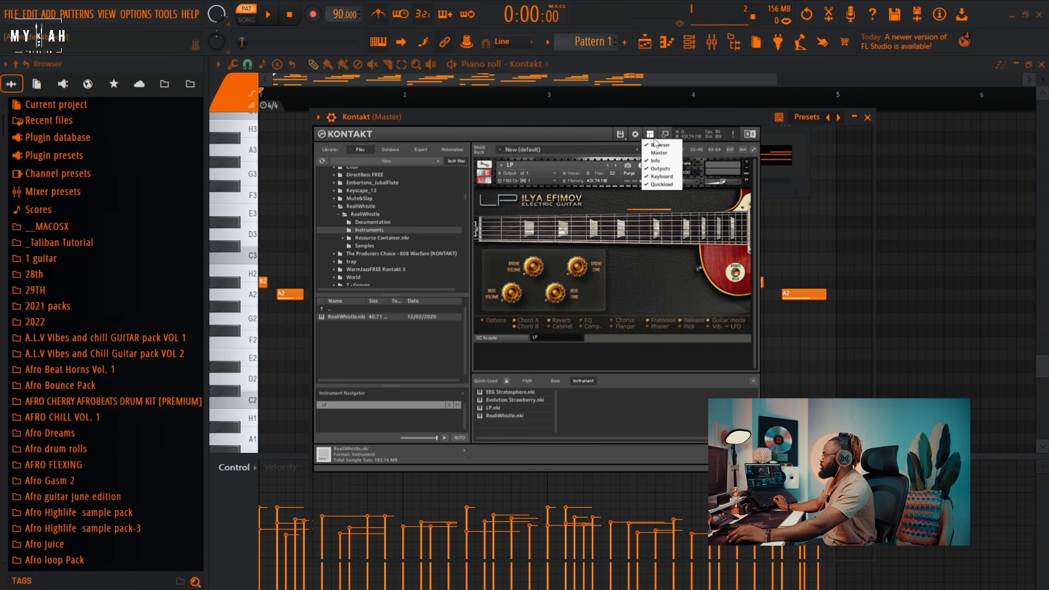
click(663, 182)
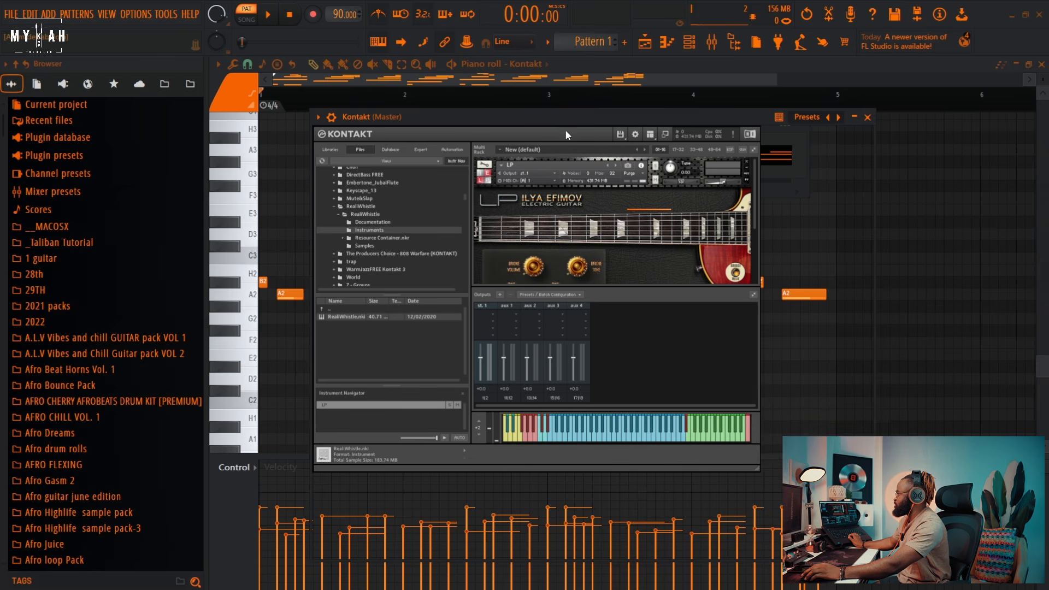
drag(566, 115, 584, 113)
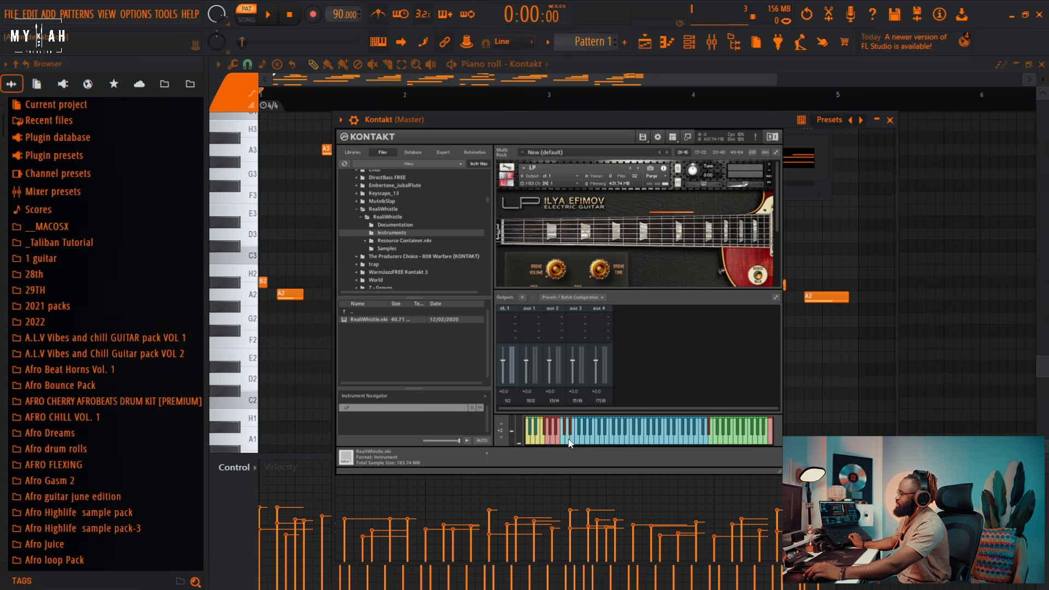
drag(602, 119, 628, 120)
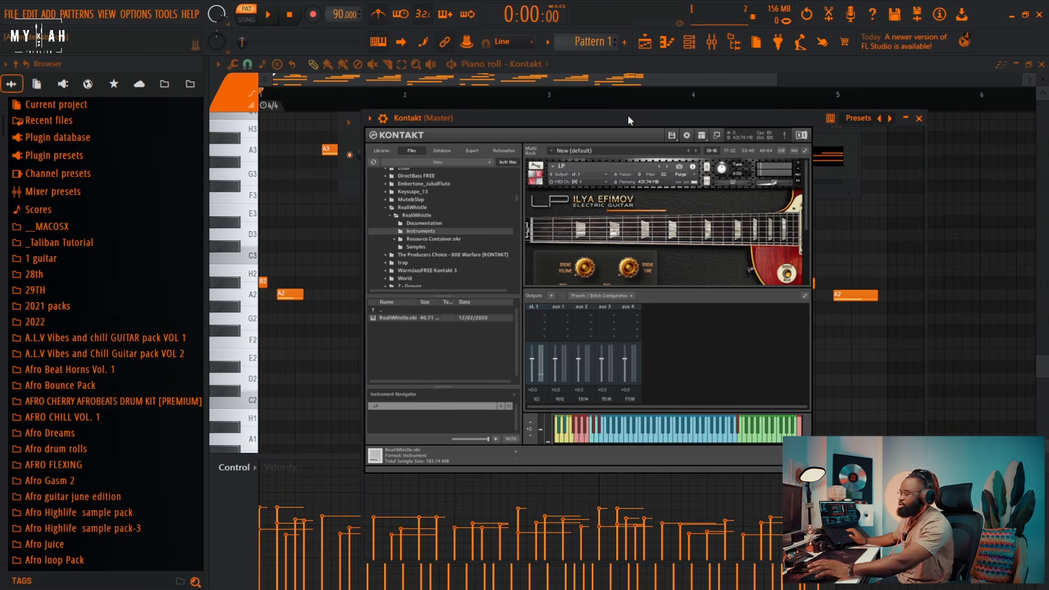
- Play Pattern 1 with the Kontakt window moved aside to watch the LP electric guitar respond, and close the window
key(space)
drag(560, 113, 725, 185)
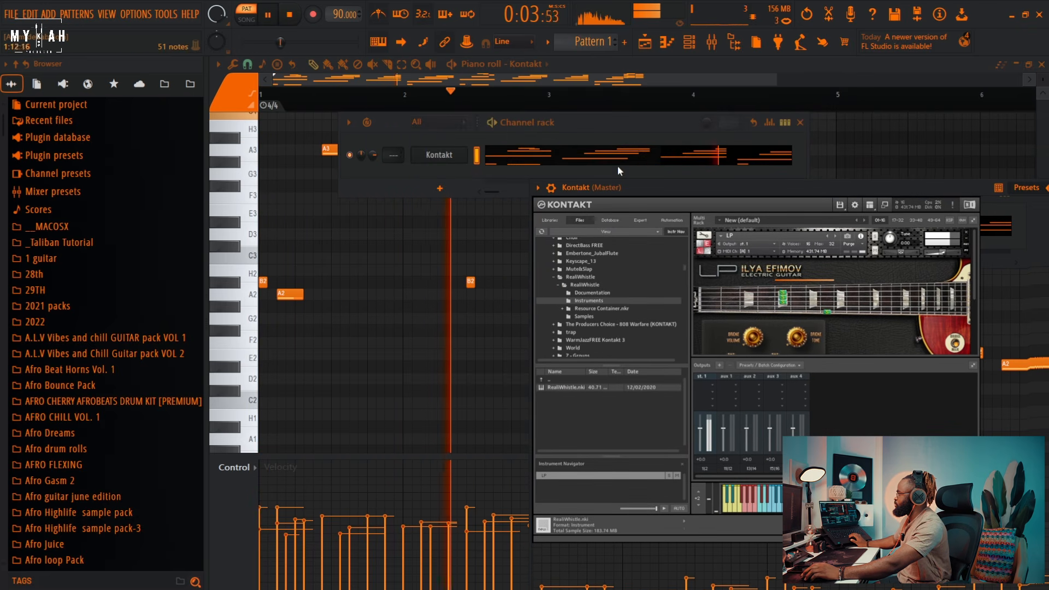
key(space)
click(569, 80)
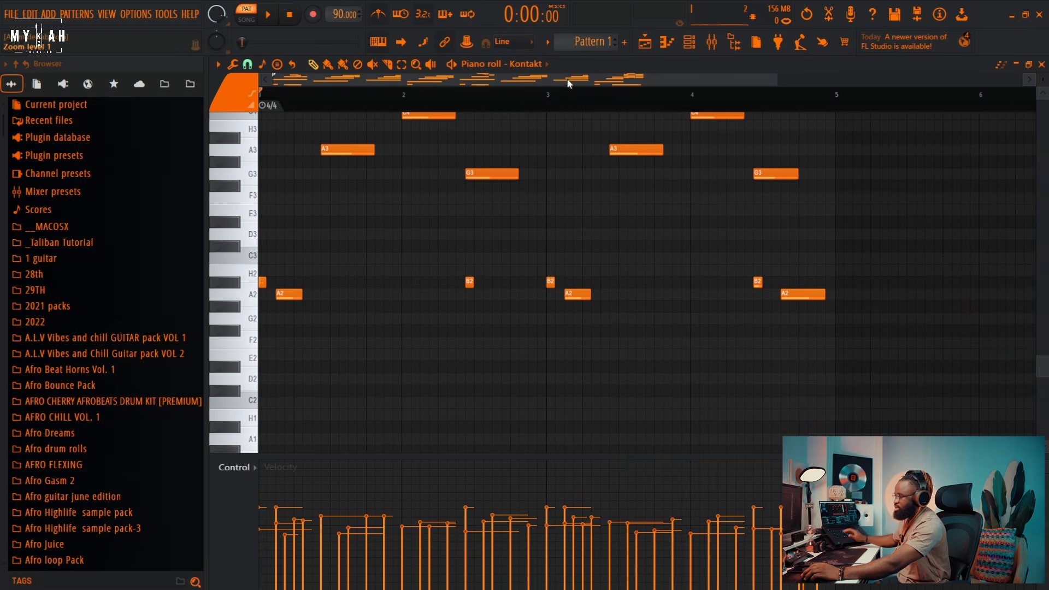
- Play the pattern from the start and follow its notes in the piano roll, including the lower G3 and A3 notes
scroll(614, 301, up, 7)
scroll(613, 301, up, 1)
key(space)
key(space)
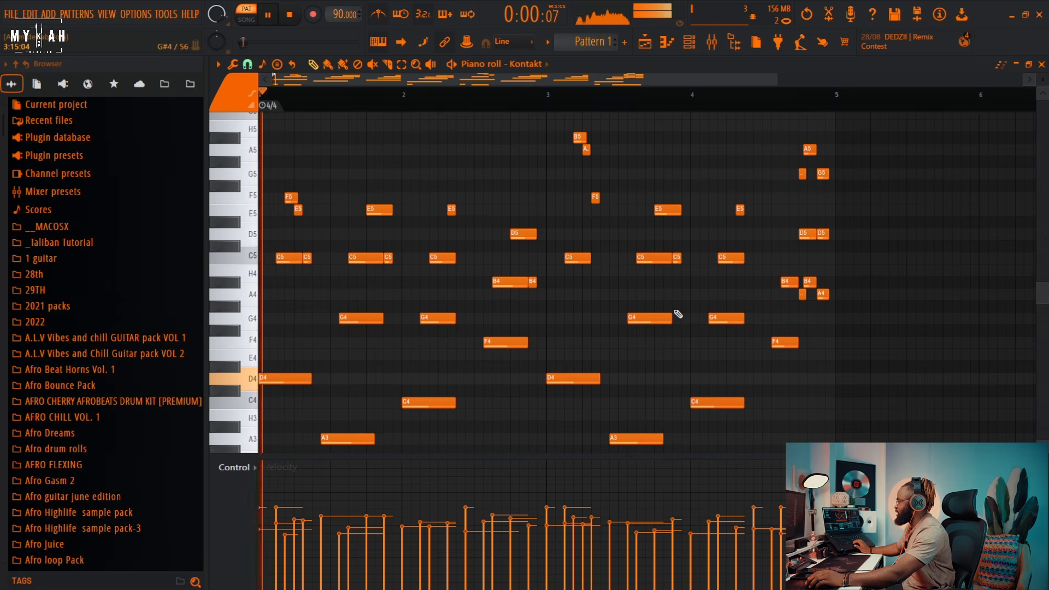
scroll(558, 342, down, 2)
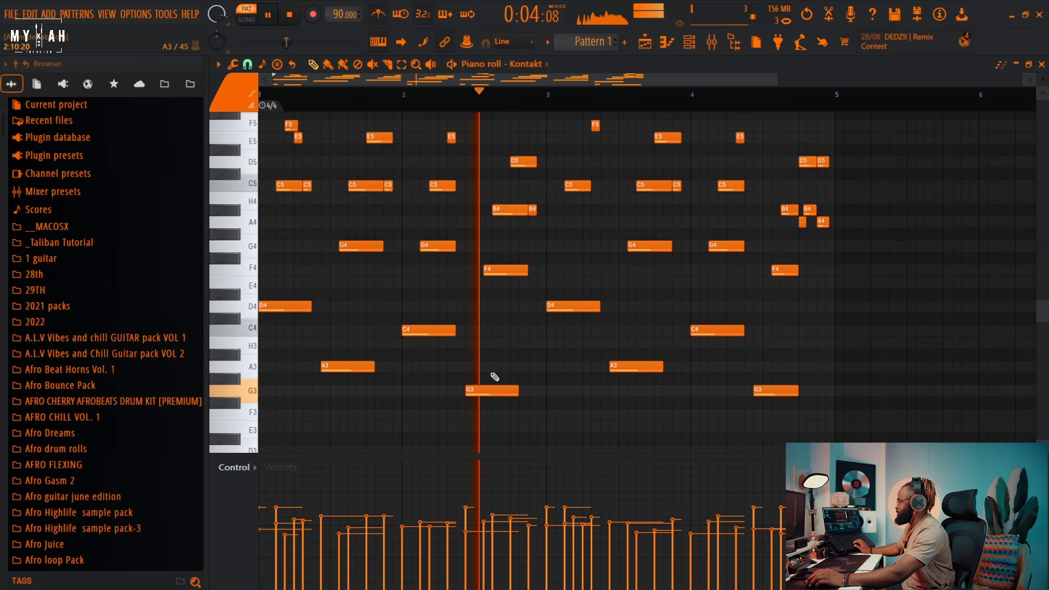
key(space)
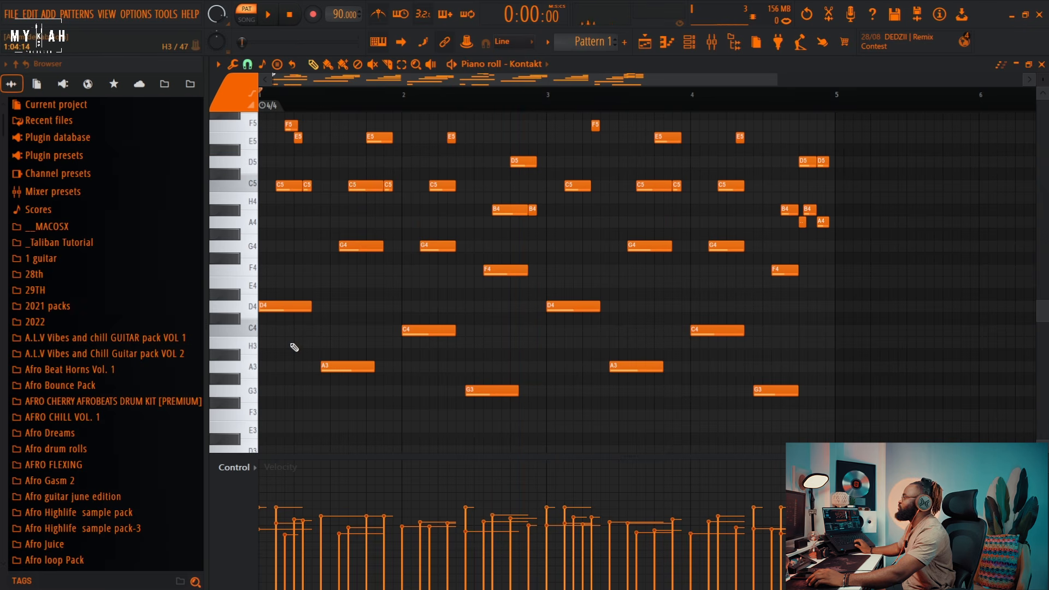
- Audition single low notes of the progression such as A3 and C4 on the piano-roll keyboard and replay the pattern
click(255, 311)
scroll(255, 314, up, 3)
key(space)
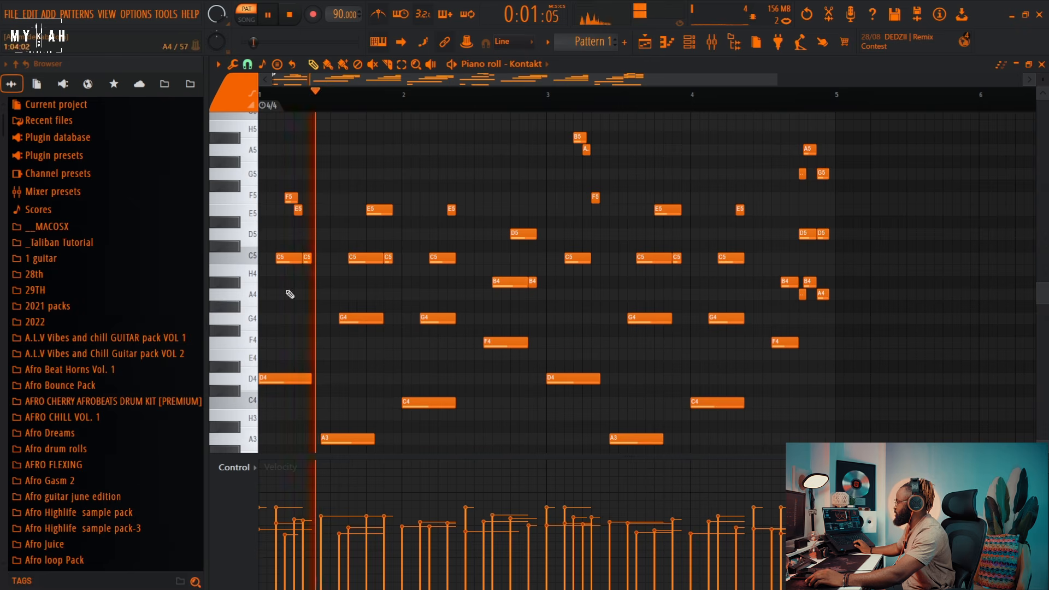
key(space)
scroll(258, 228, down, 4)
click(254, 288)
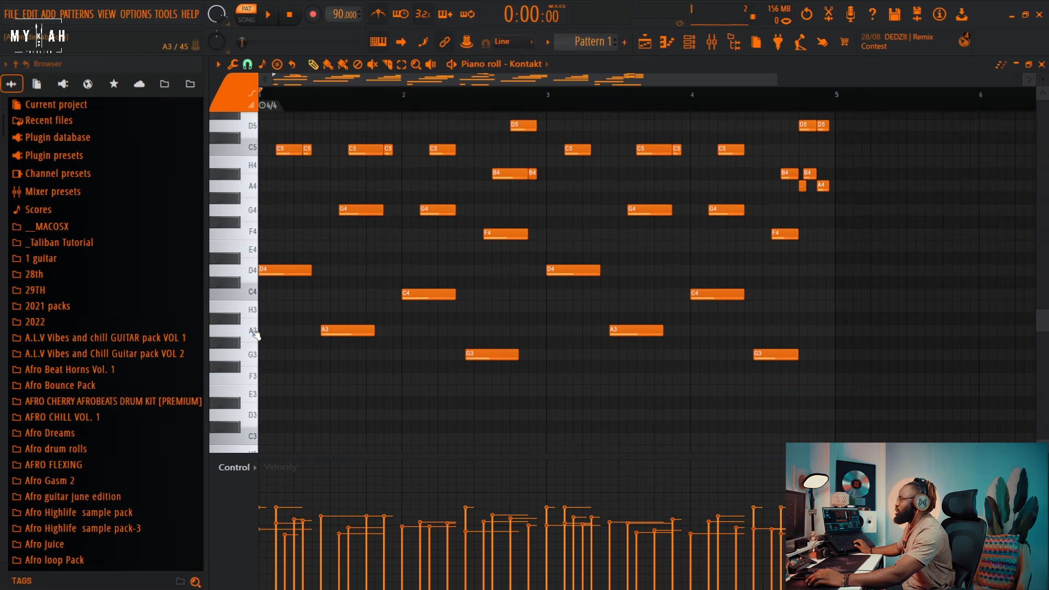
click(256, 334)
click(256, 293)
key(space)
key(space)
- Show the Kontakt channel's detailed settings and route the channel to mixer track 1
click(690, 44)
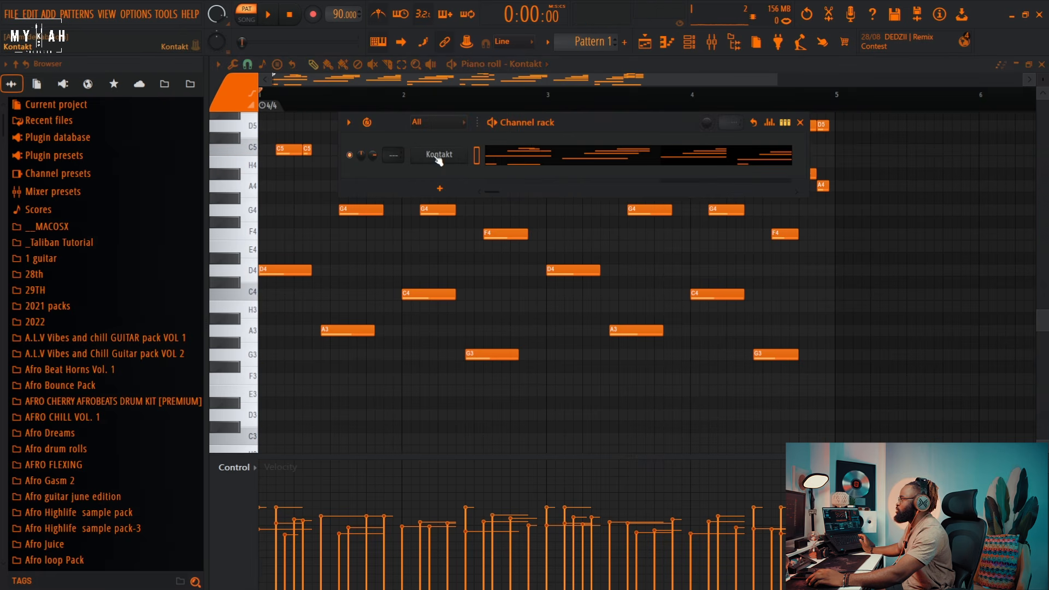
click(439, 155)
click(551, 188)
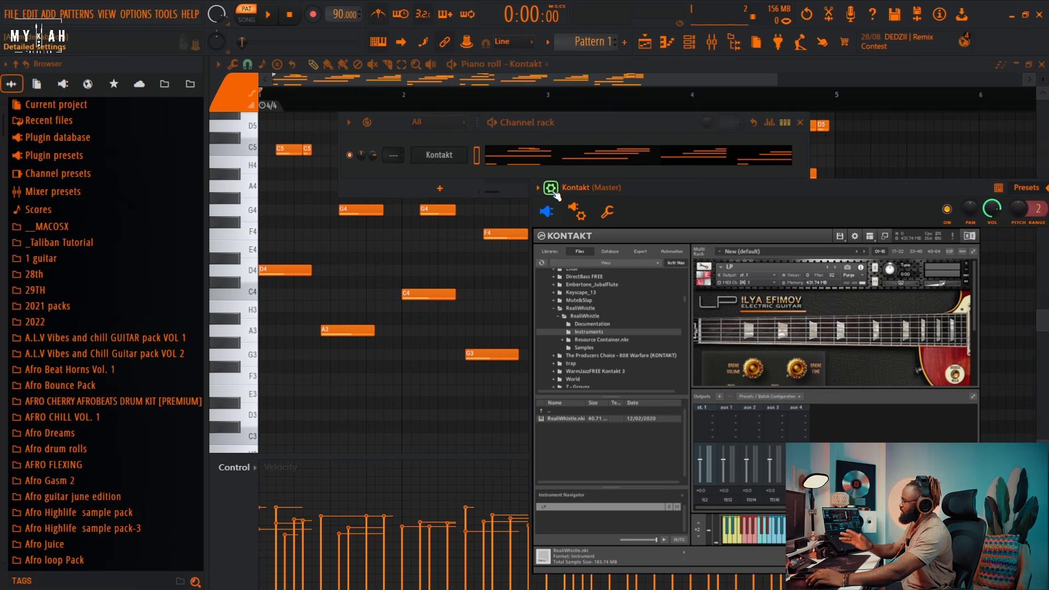
drag(885, 194, 770, 184)
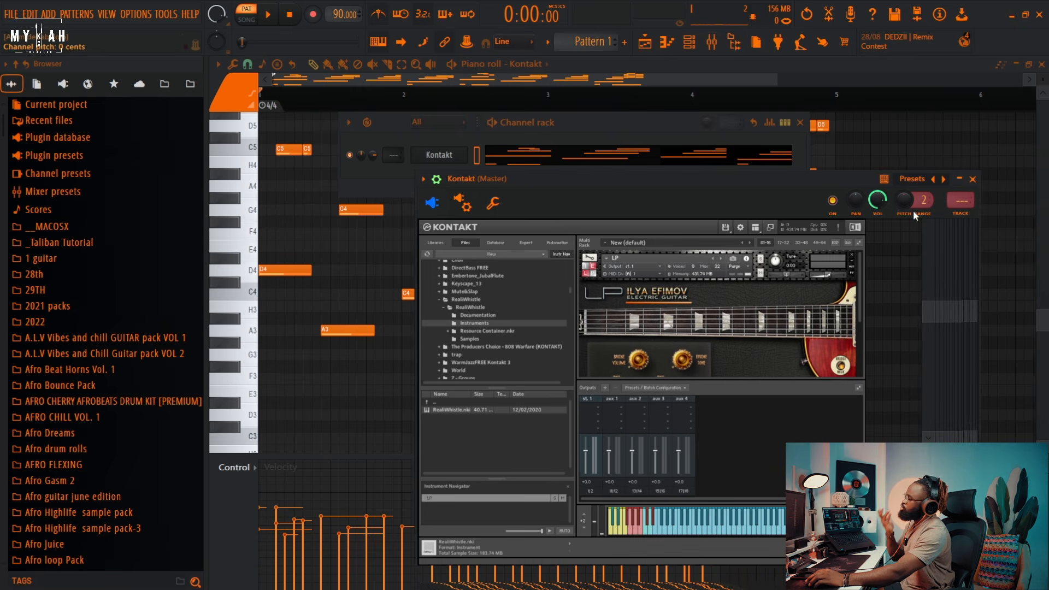
click(963, 217)
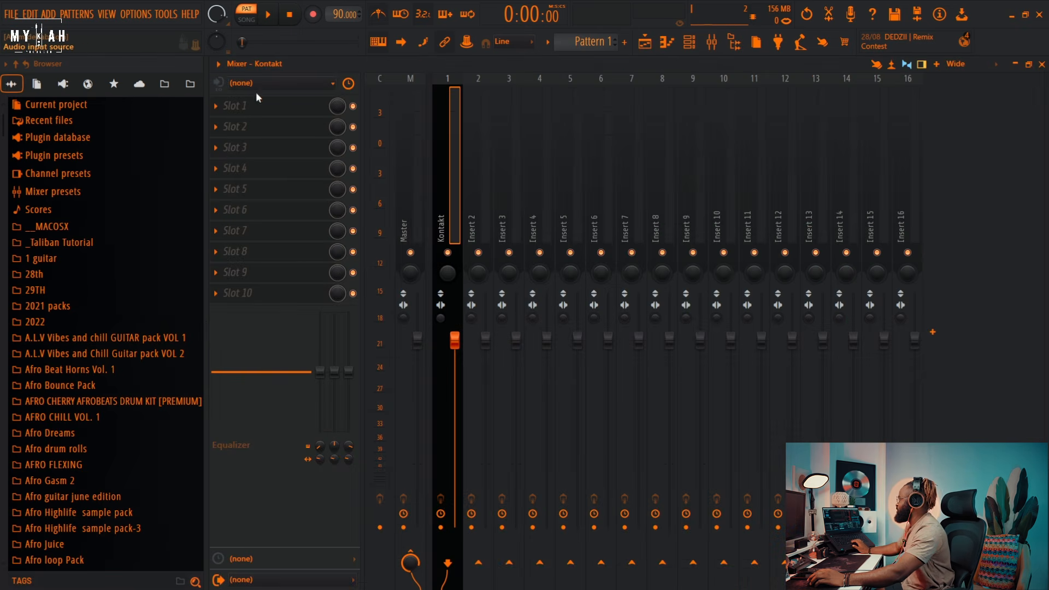
- Load the saved guitar state with Fruity delay 2, Fruity Reeverb 2 and Fruity parametric EQ 2 onto the Kontakt mixer track and listen
click(219, 64)
mouse_move(230, 225)
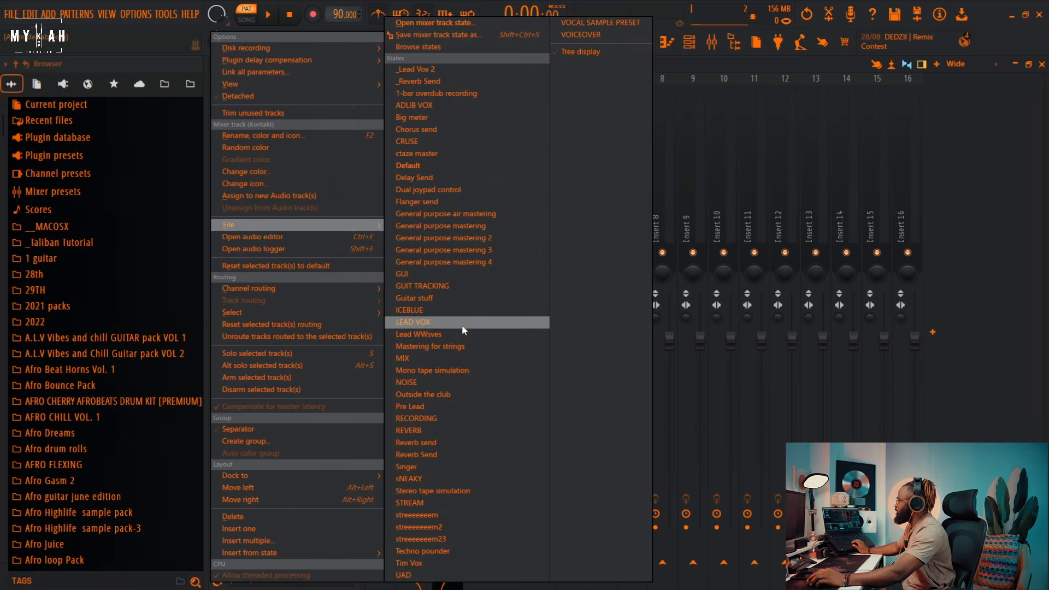
click(411, 291)
right_click(459, 379)
click(479, 384)
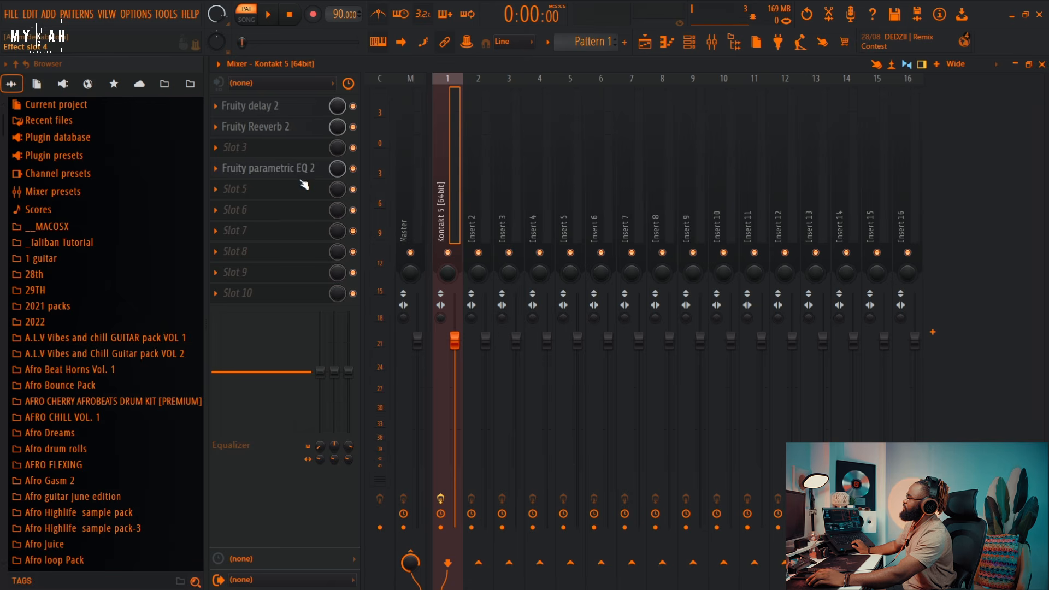
key(space)
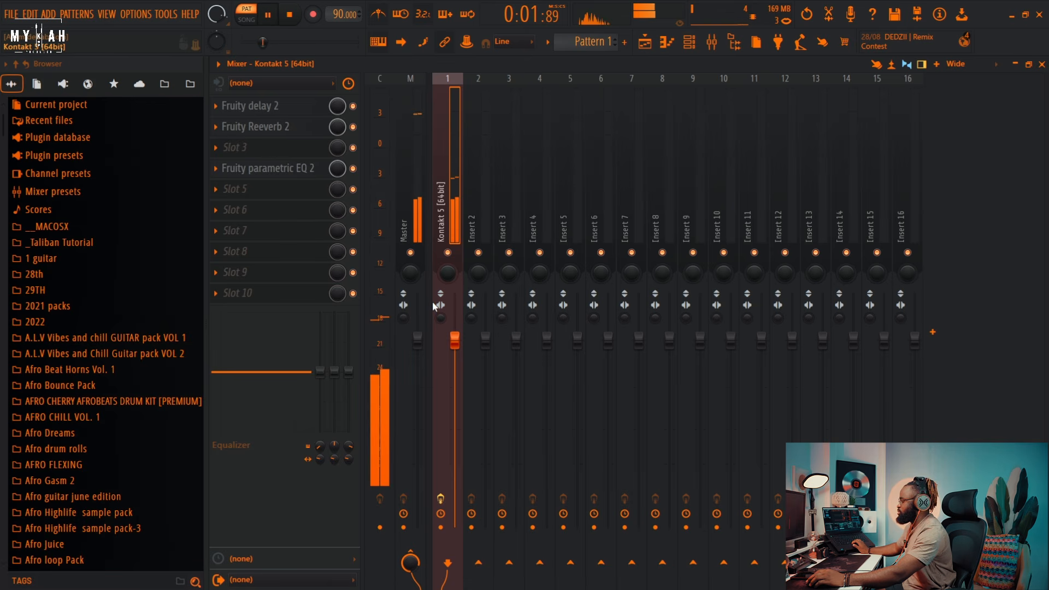
key(space)
- Add Guitar Rig 6 to effect slot 3 of the Kontakt mixer track
click(284, 148)
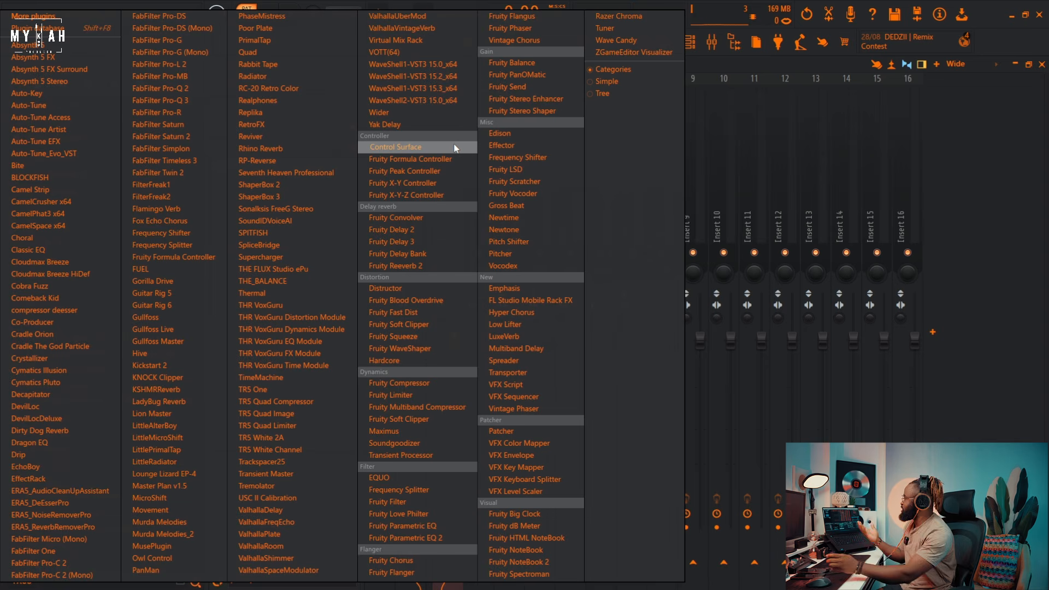
click(170, 306)
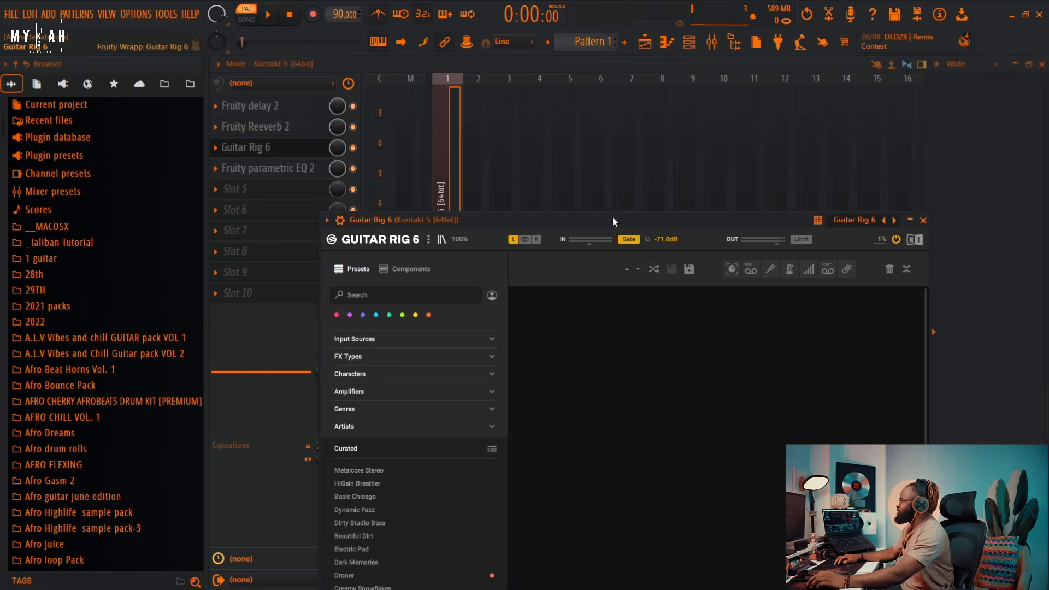
drag(612, 217, 611, 109)
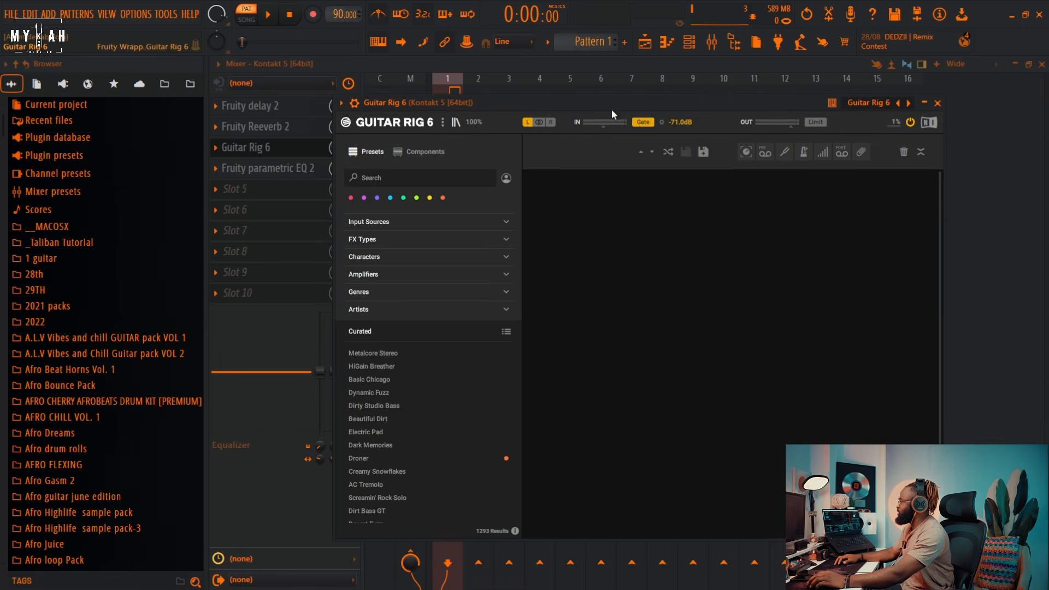
- Filter the Guitar Rig 6 presets by the orange colour tag, load Acoustic Multi and play the pattern through it
click(443, 198)
drag(532, 104, 601, 76)
click(402, 320)
key(space)
- Move Guitar Rig 6 to the first effect slot, ahead of Fruity delay 2, and check its window
click(326, 64)
key(space)
drag(291, 149, 294, 111)
click(293, 111)
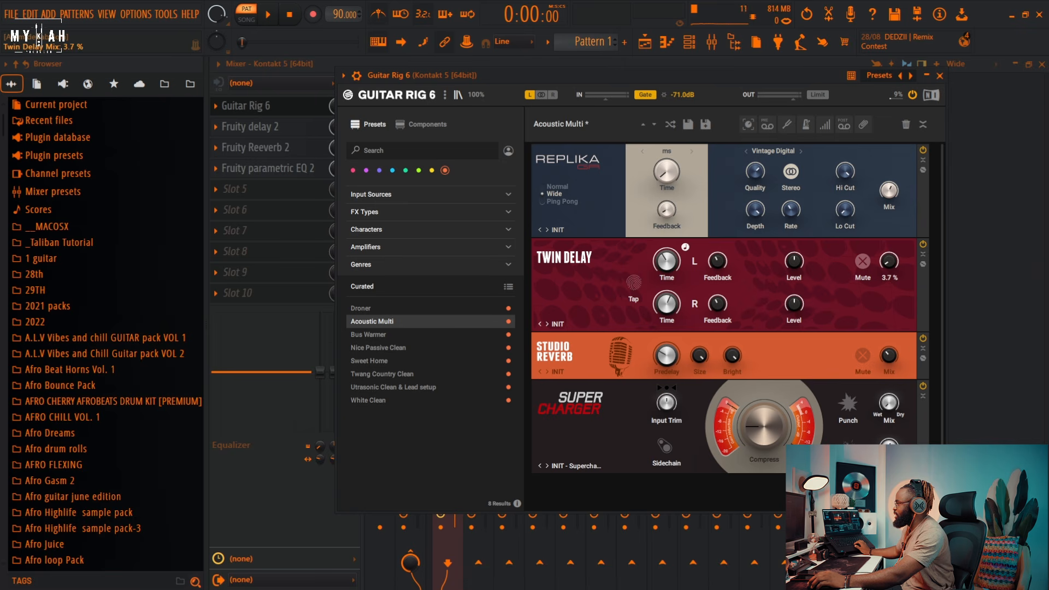
click(586, 66)
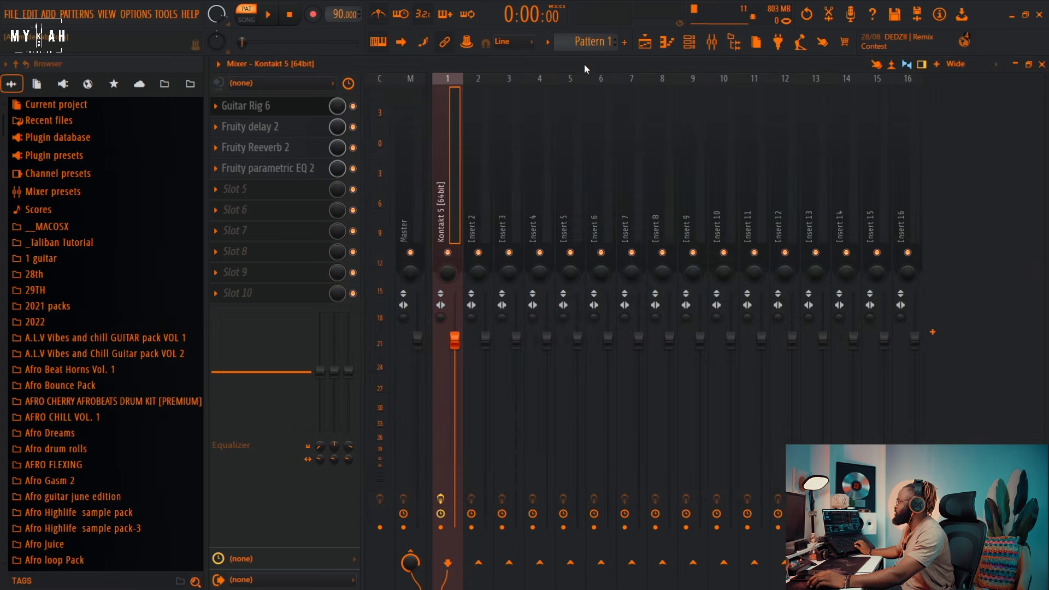
- Set Guitar Rig 6's Studio Reverb mix to 17.2 % during playback and close the plugin window
click(261, 110)
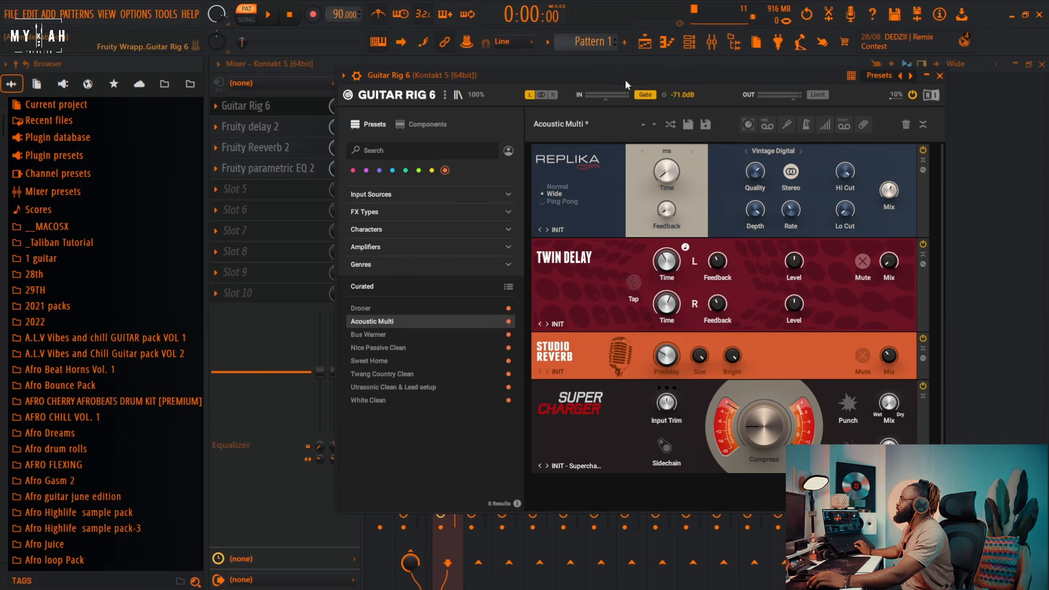
drag(625, 80, 627, 97)
key(space)
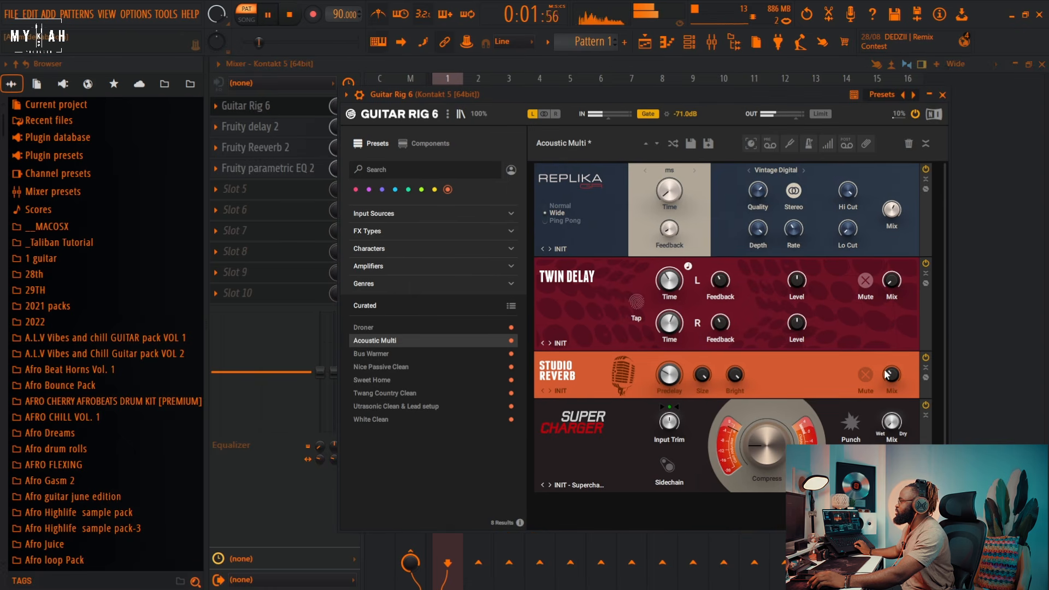
drag(891, 377, 892, 385)
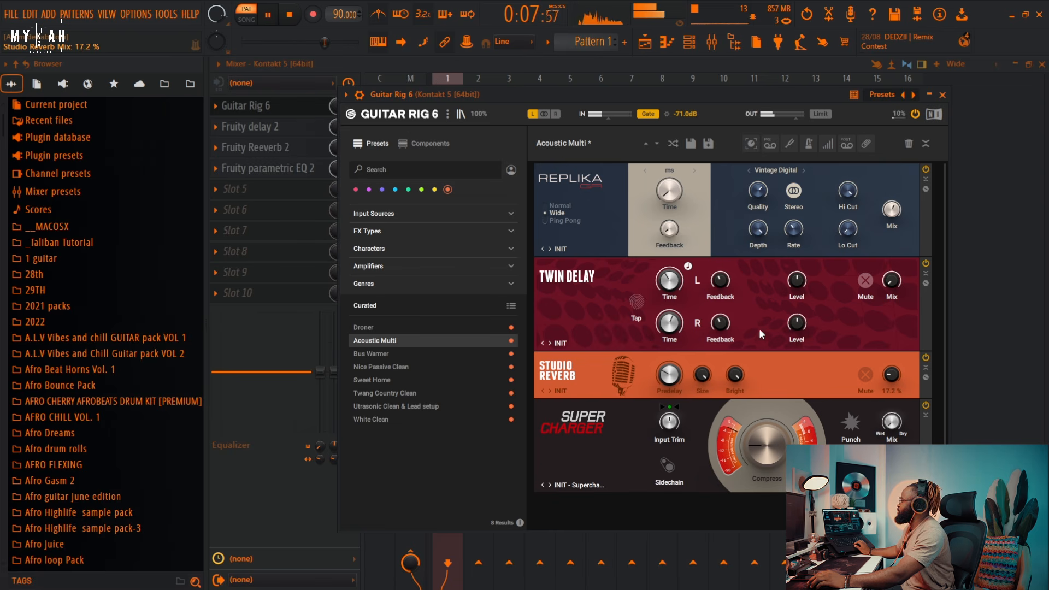
key(space)
click(616, 77)
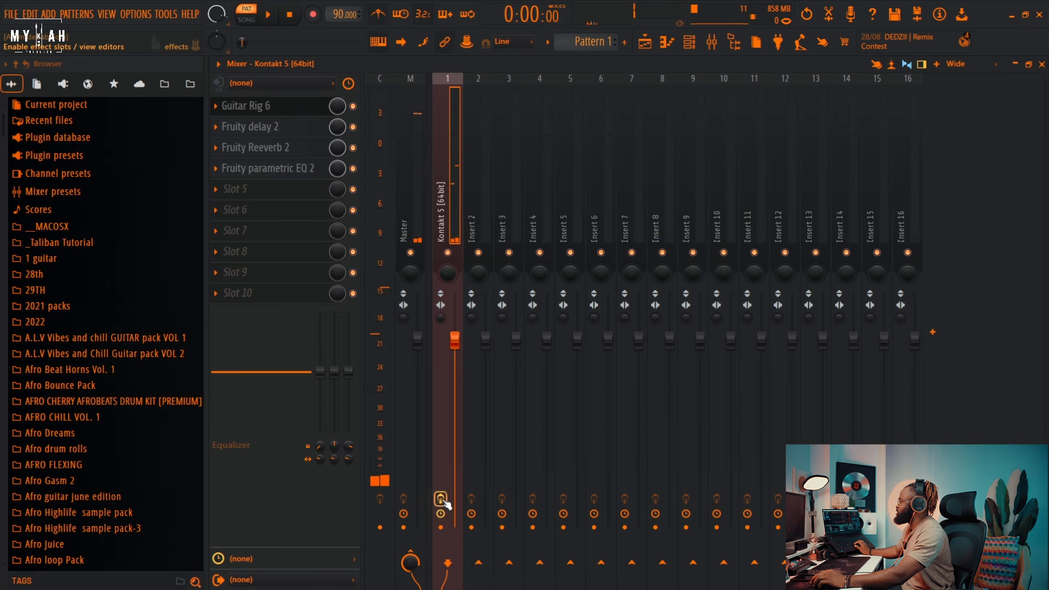
- Lower the mix level of the Guitar Rig 6 effect slot to 77% while the pattern plays
key(space)
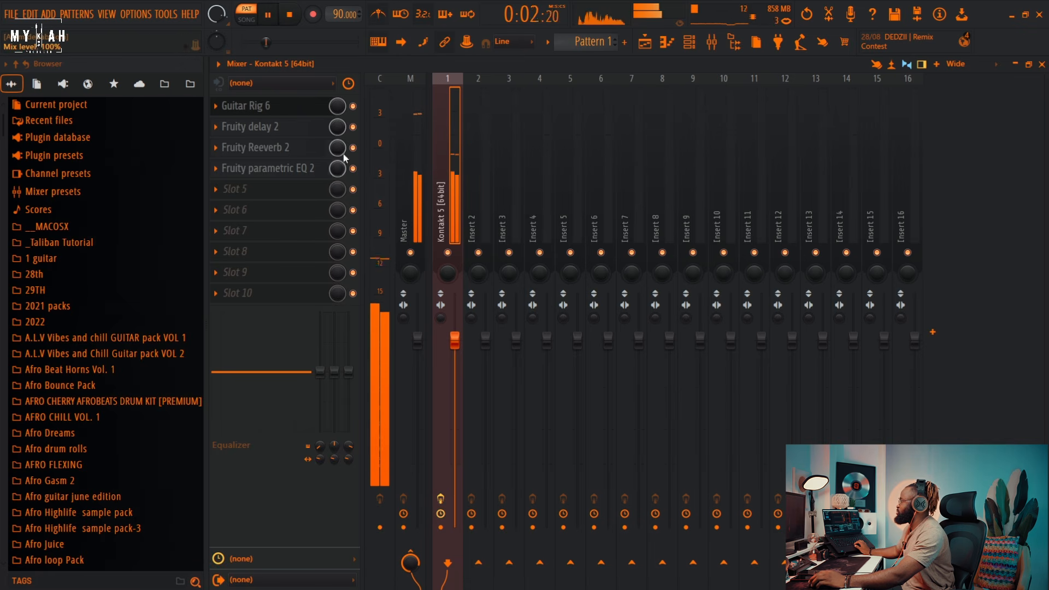
drag(337, 107, 338, 128)
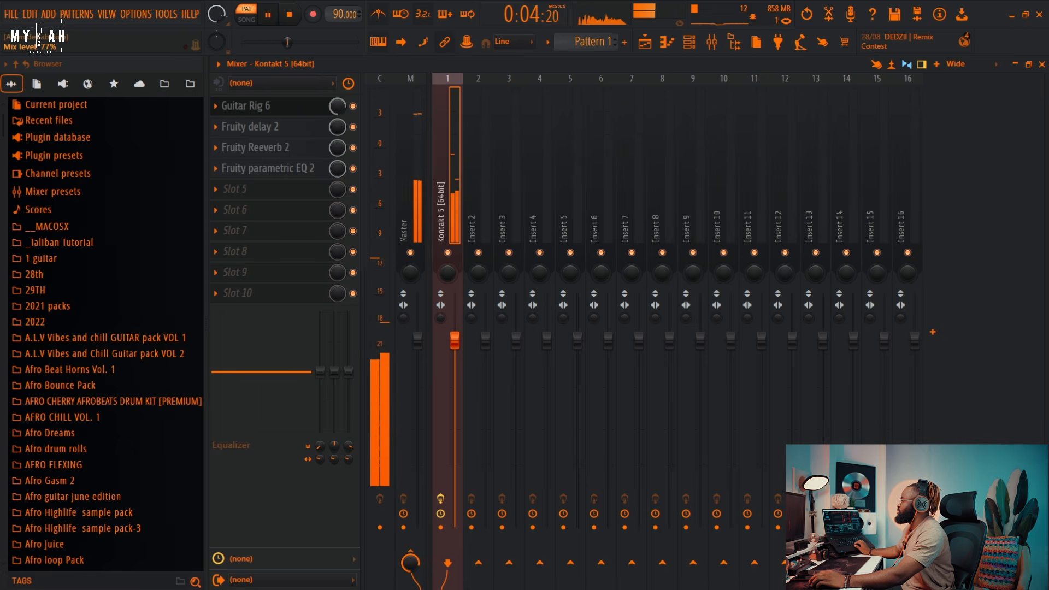
- Stop playback and rename Pattern 1 as Guita in the playlist
key(space)
click(645, 42)
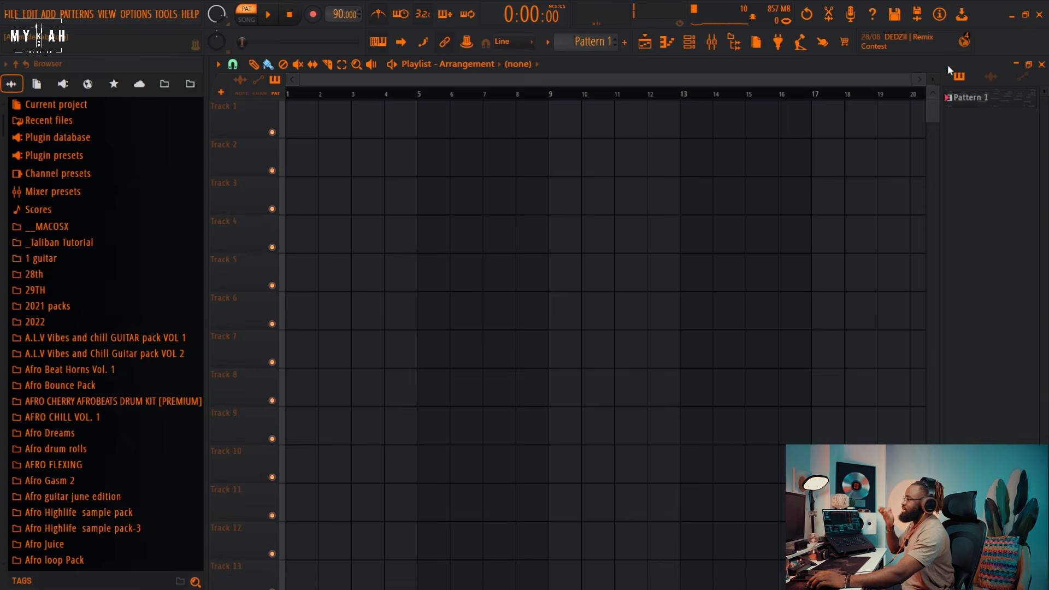
right_click(960, 99)
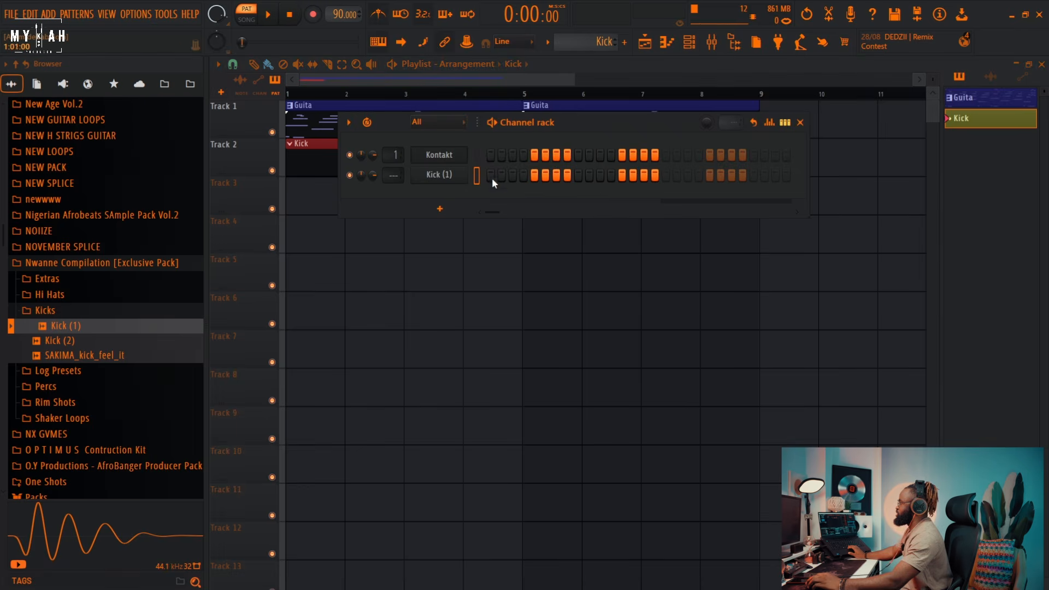
- Program Kick (1) on every fourth step of the Kick pattern, play it and open the channel's piano roll
click(578, 178)
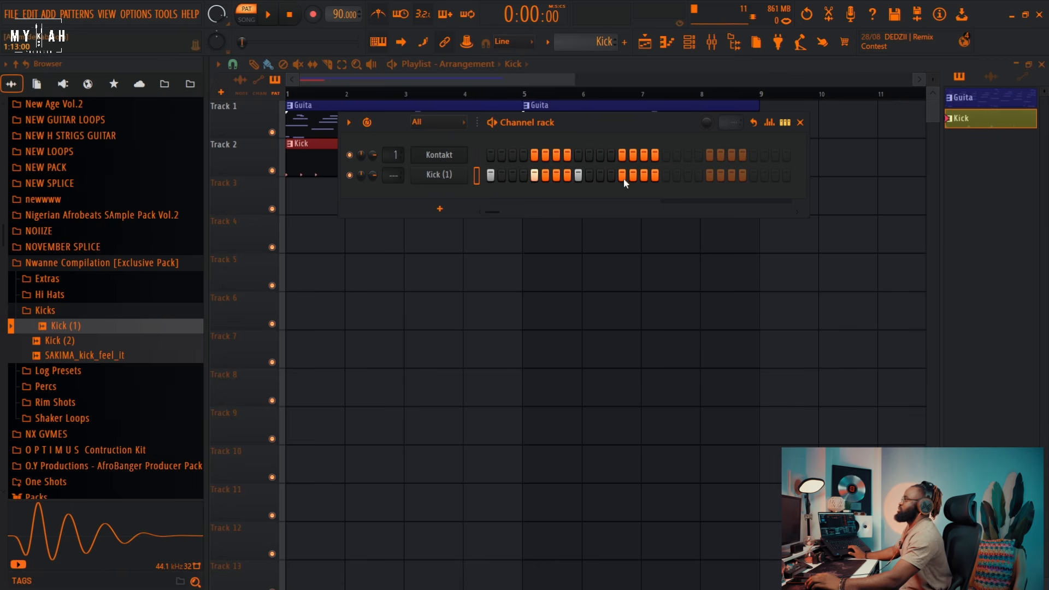
click(711, 178)
key(space)
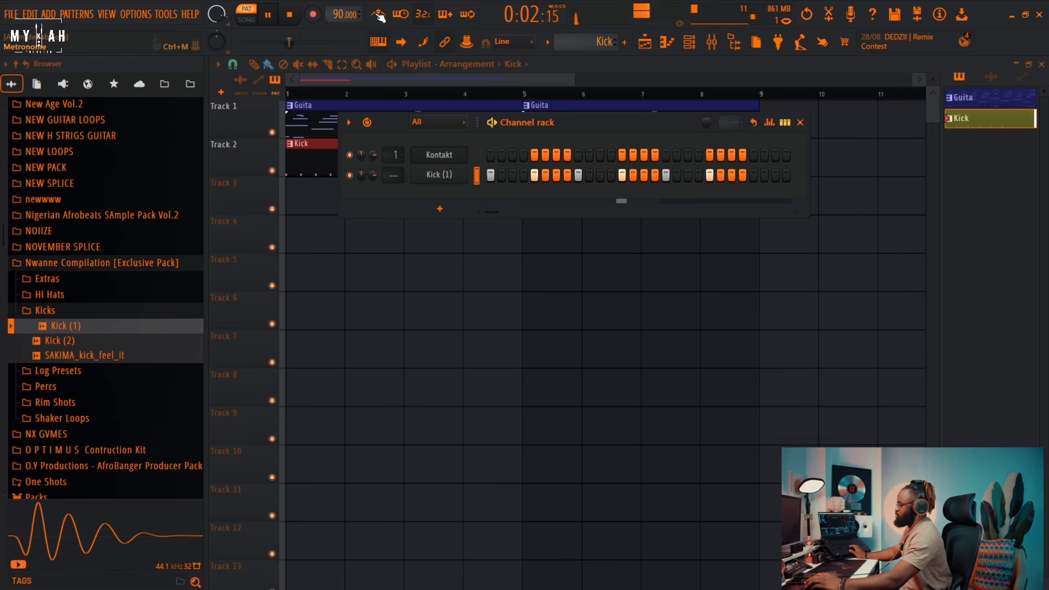
right_click(436, 176)
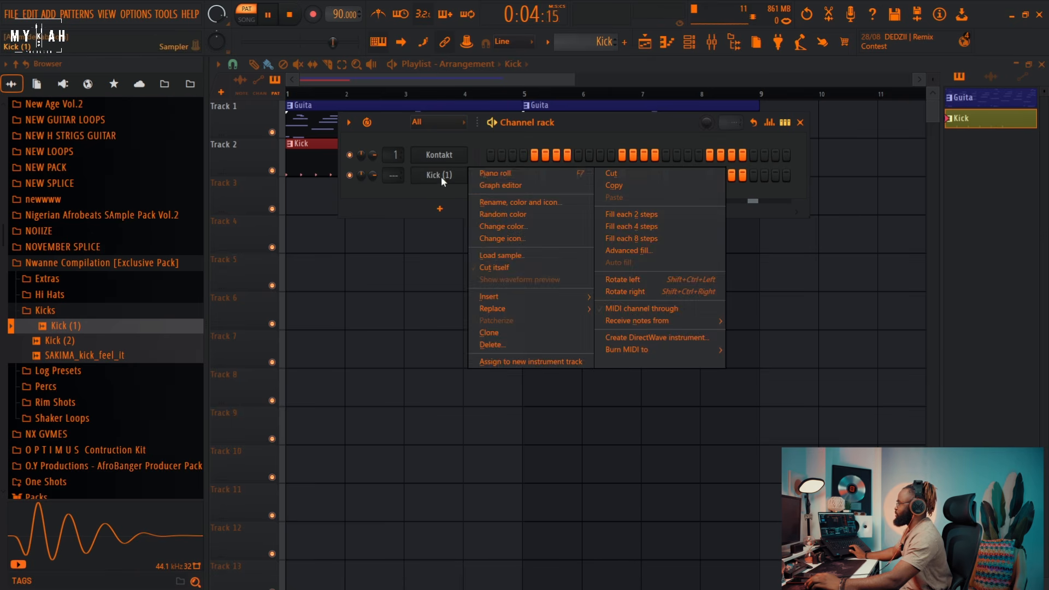
click(489, 176)
key(space)
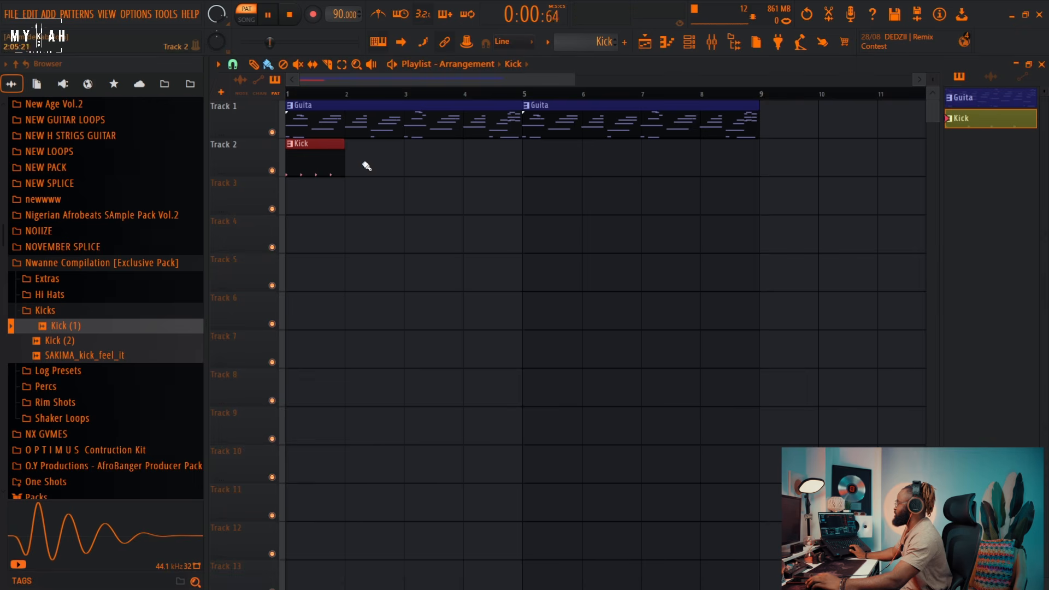
- Switch playback to song mode and fill Track 2 with Kick clips through bar 8
click(246, 20)
key(space)
drag(351, 171, 693, 175)
click(689, 43)
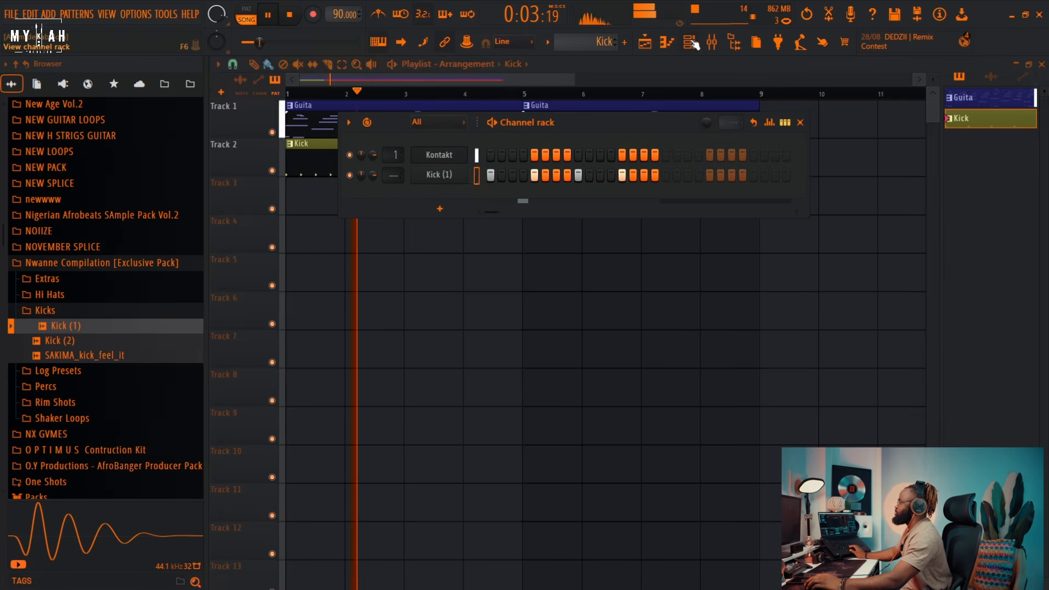
key(space)
- Set the threshold of Fruity Soft Clipper on the Master mixer track to 0.0 dB and return to the playlist
key(F9)
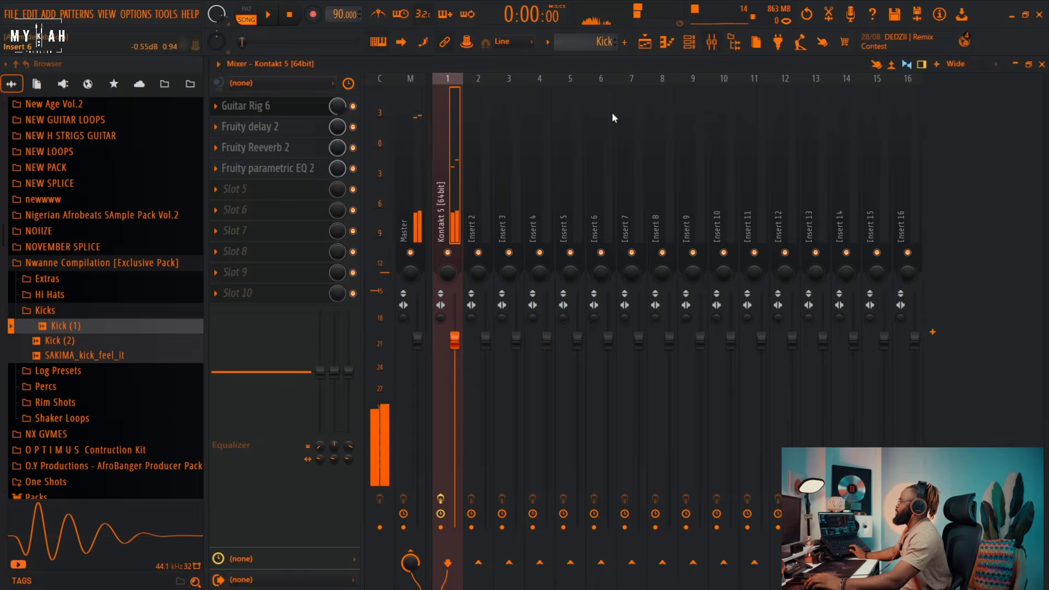
click(414, 225)
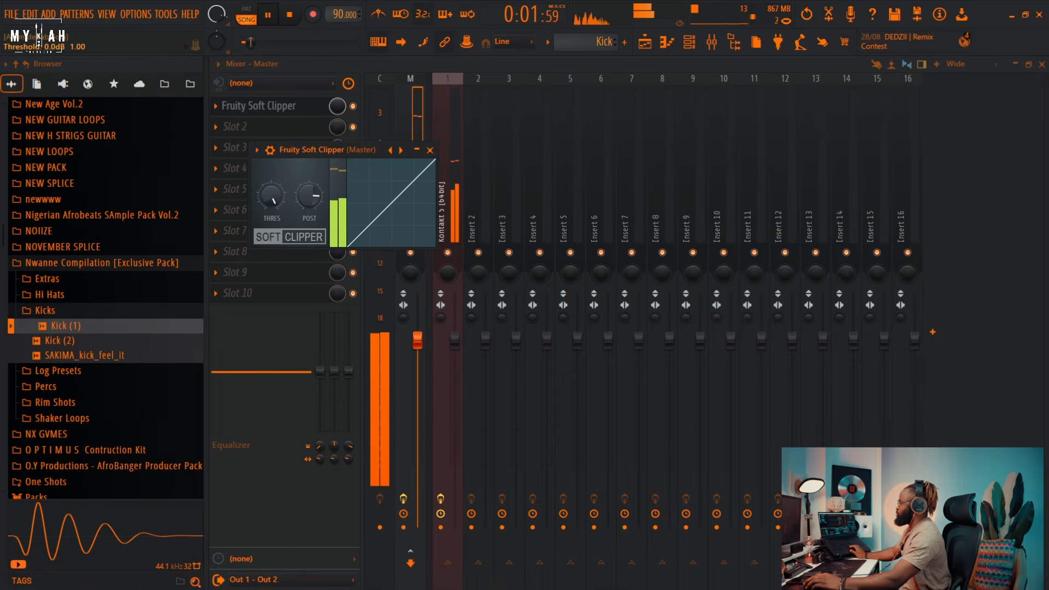
key(F5)
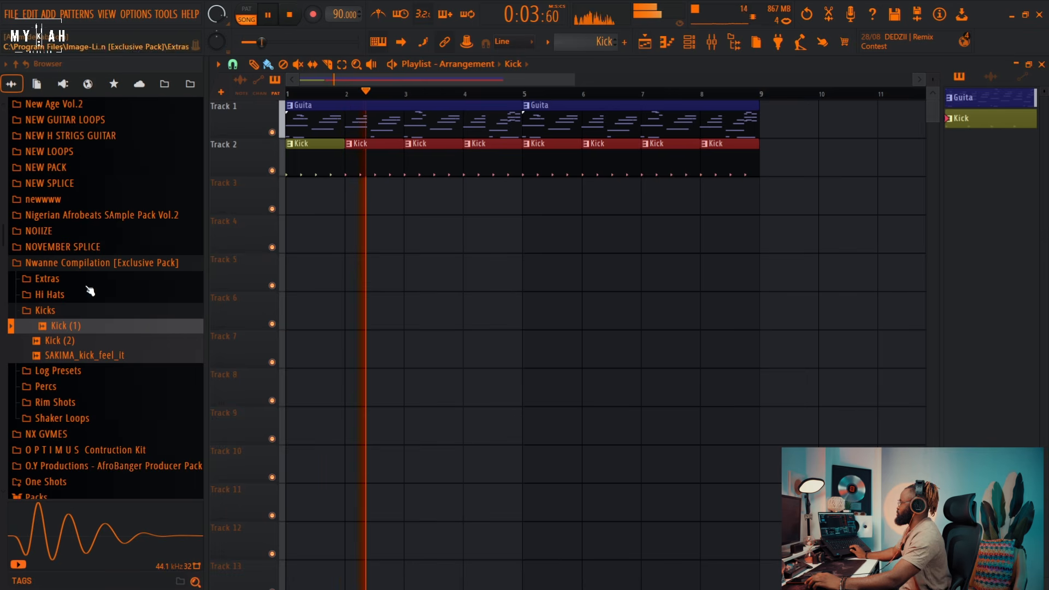
- Load Closed Hat 2 for a new Hi hat pattern and place hits on steps 1, 4, 7, 11 and 13
click(67, 314)
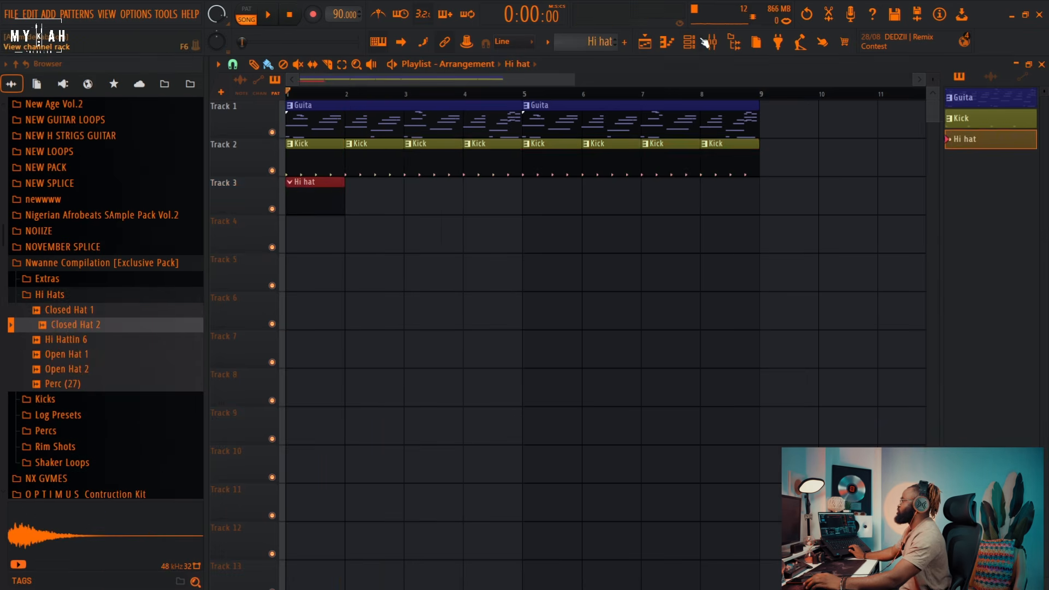
click(691, 44)
click(522, 196)
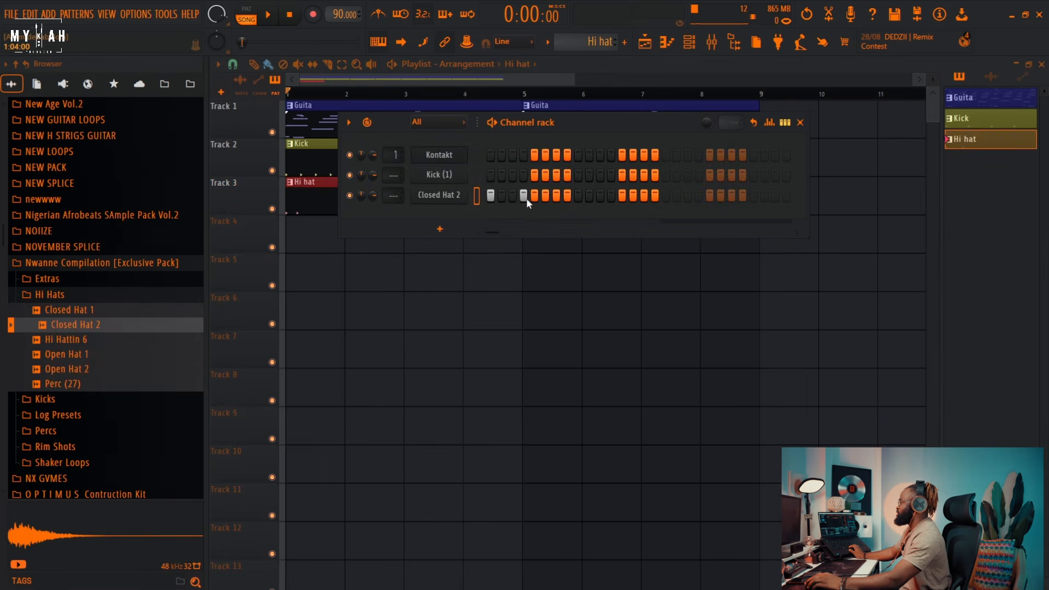
key(space)
click(556, 196)
click(600, 196)
- Set the project tempo to 98 BPM during playback and Closed Hat 2's quick fade out to 32%
key(space)
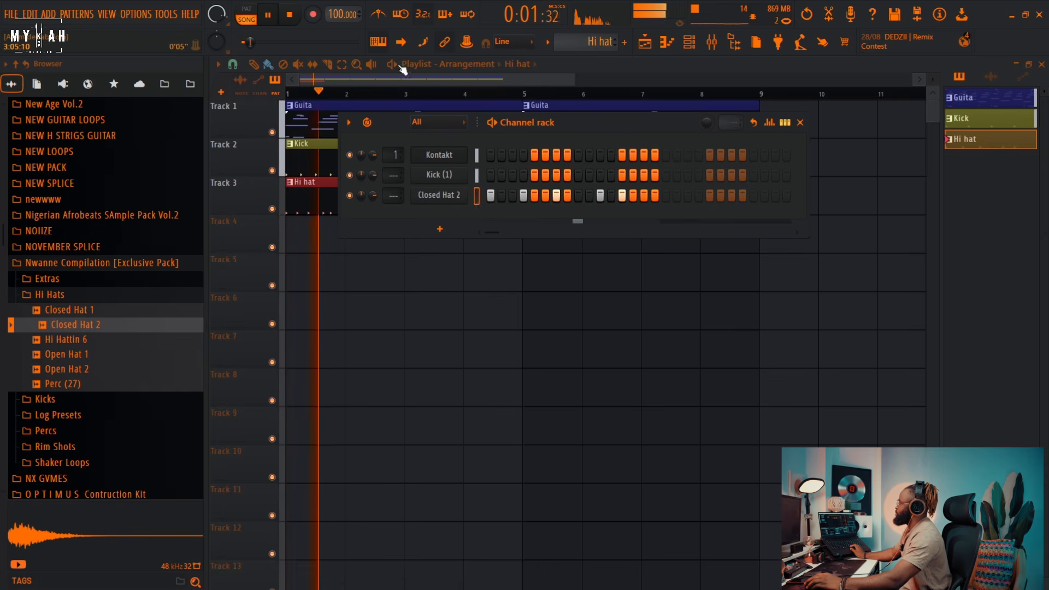
drag(336, 15, 336, 19)
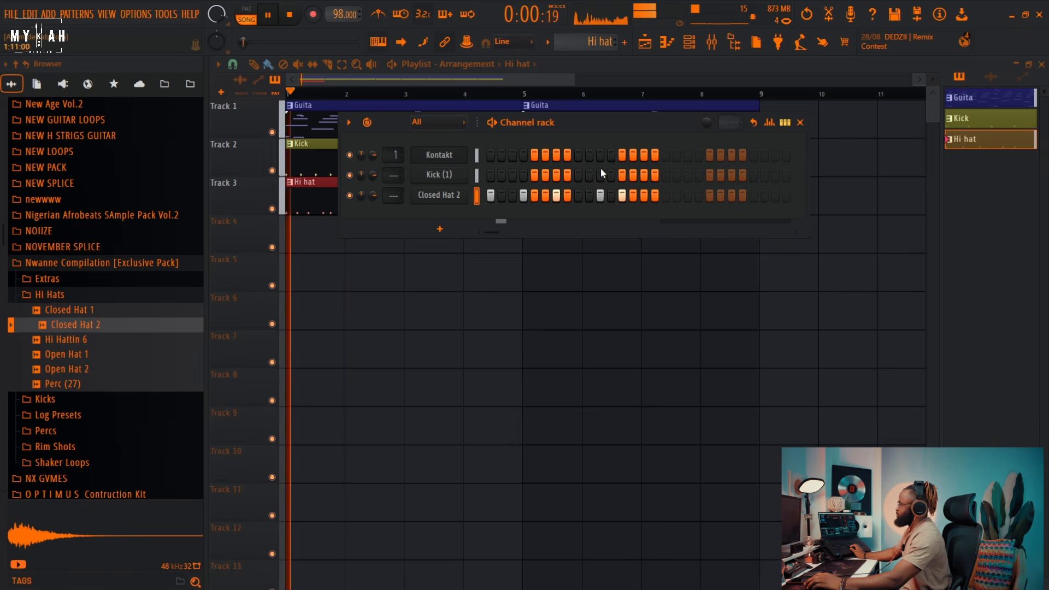
click(437, 196)
drag(571, 354, 571, 343)
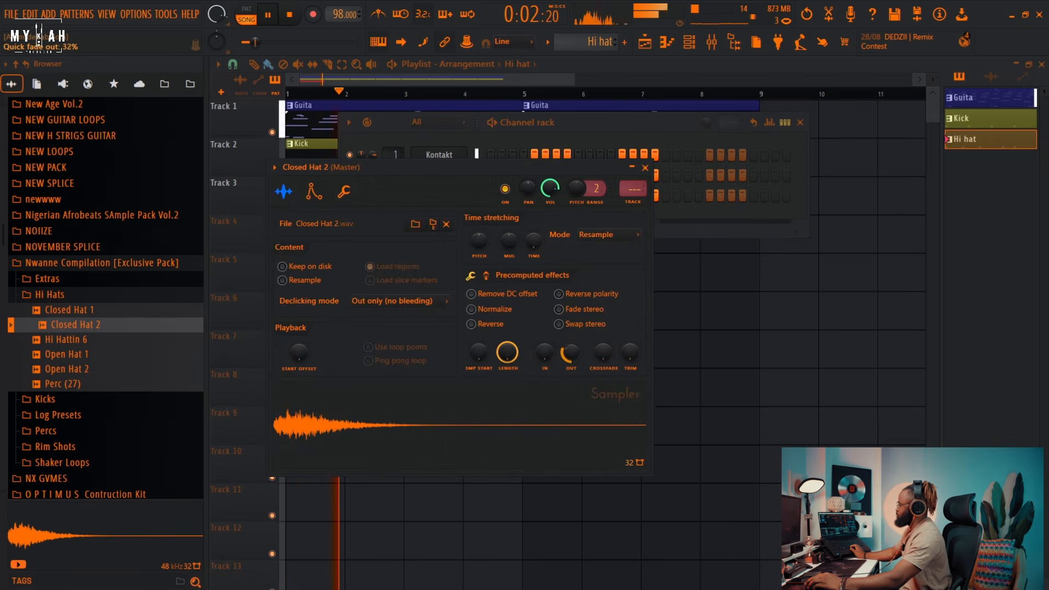
- Leave only the Kick and Hi hat tracks unmuted and fill Track 3 with Hi hat clips through bar 8
right_click(674, 350)
right_click(266, 169)
click(255, 176)
right_click(272, 171)
click(272, 209)
key(space)
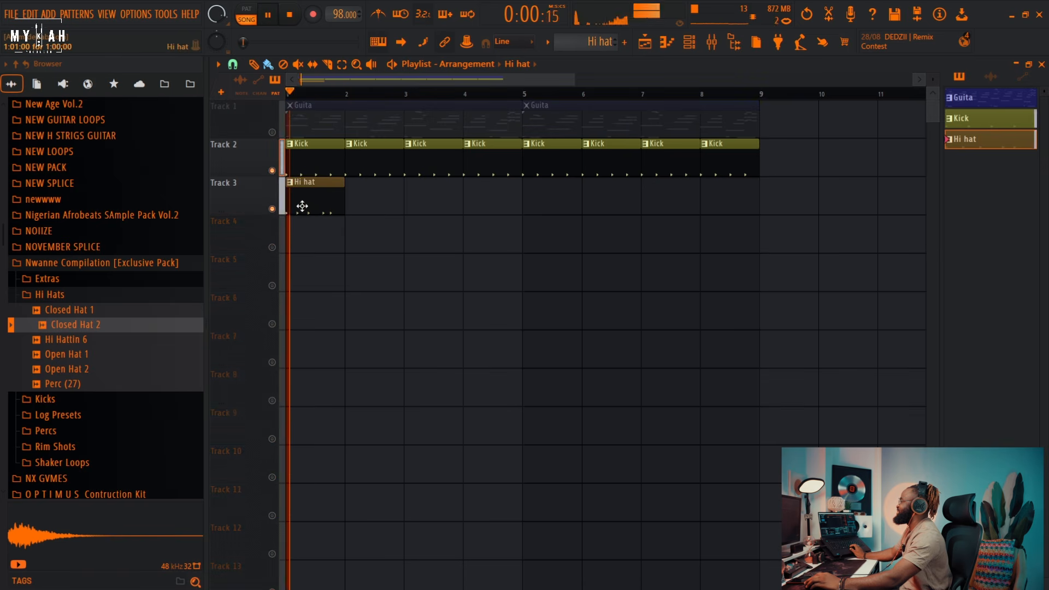
drag(335, 206, 756, 214)
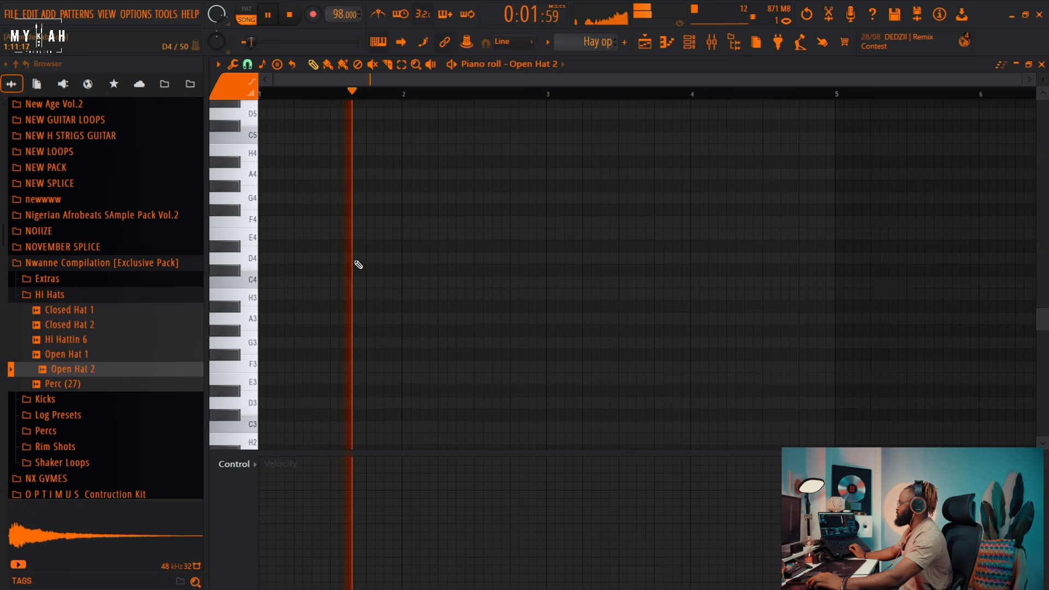
- Enter a C5 note for Open Hat 2 late in bar 1 at 77% velocity and add a Hay op clip at bar 3 of Track 4
drag(348, 212, 348, 133)
drag(352, 465, 355, 489)
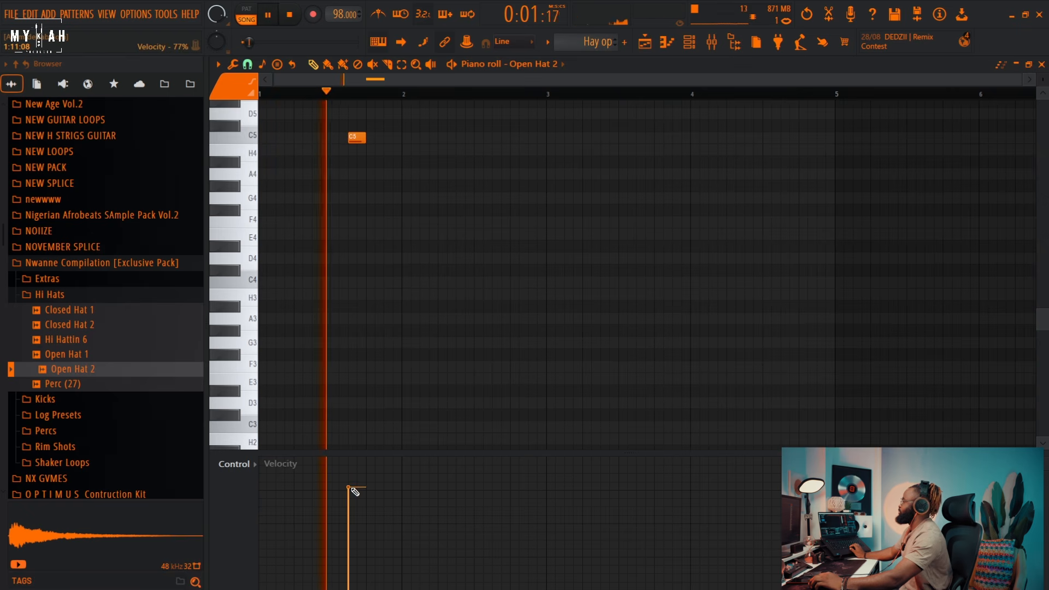
key(space)
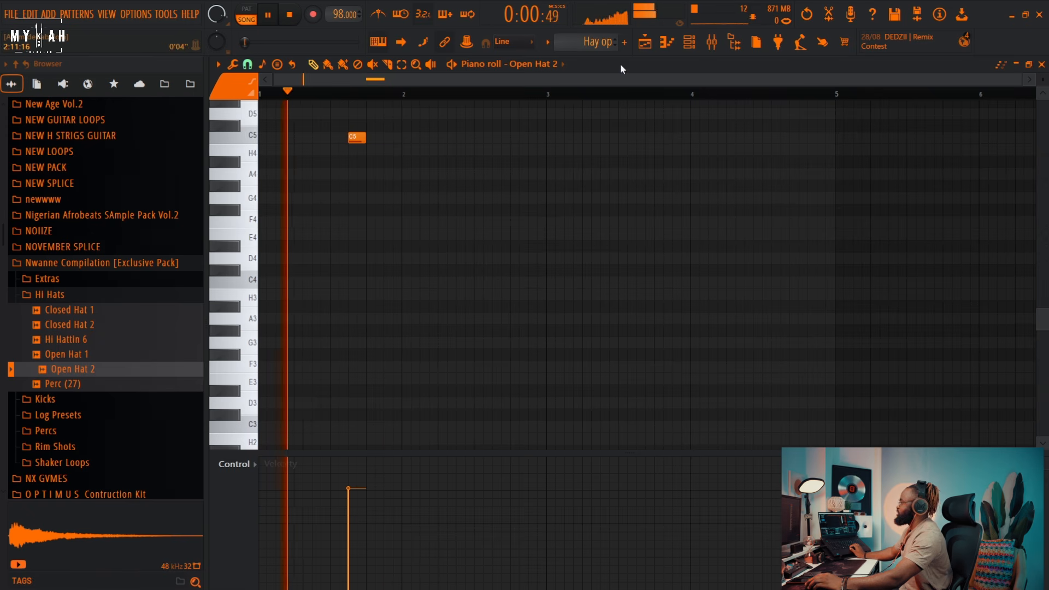
click(644, 42)
click(408, 249)
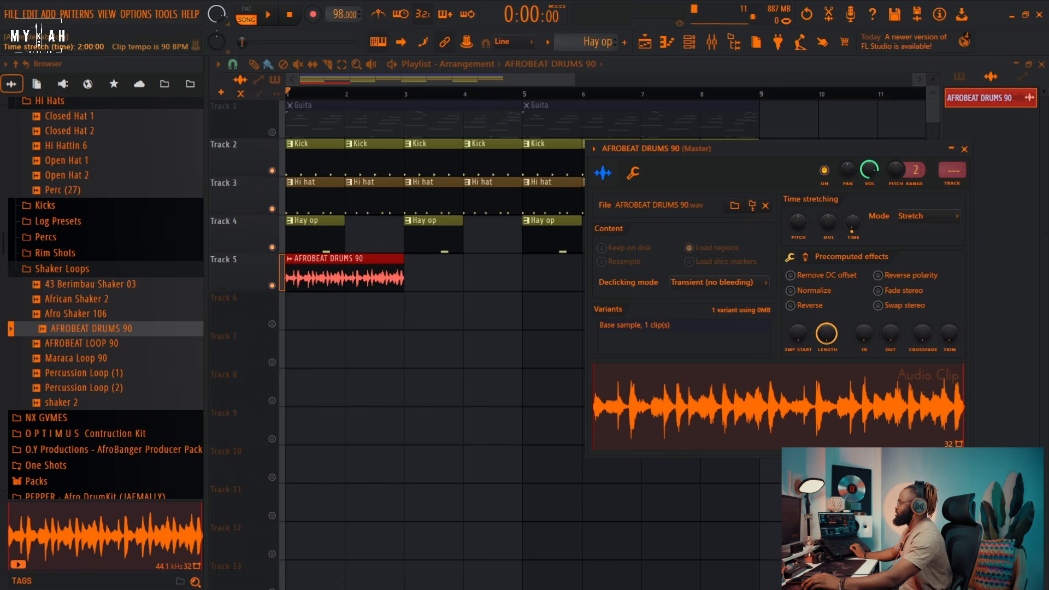
- Shorten the AFROBEAT DRUMS 90 clip on Track 5 to one bar and lower its gain to -22.6 dB
drag(345, 289, 345, 306)
key(space)
drag(402, 259, 315, 289)
key(space)
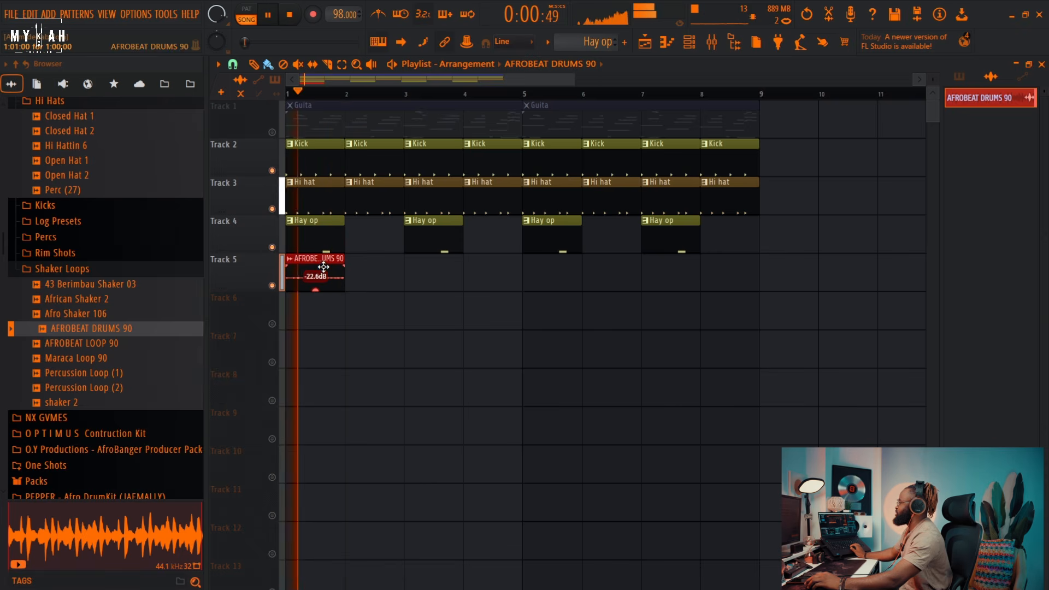
- Route AFROBEAT DRUMS 90 to mixer insert 2, then load an effect into its first slot and adjust it during playback
double_click(323, 260)
key(space)
key(space)
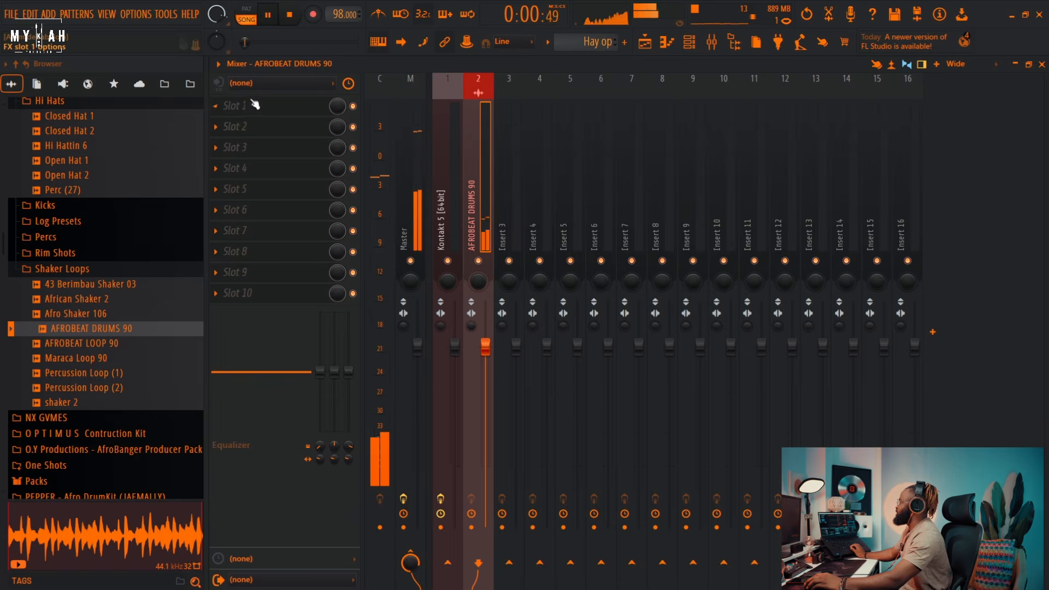
click(249, 103)
click(421, 538)
drag(384, 338, 506, 417)
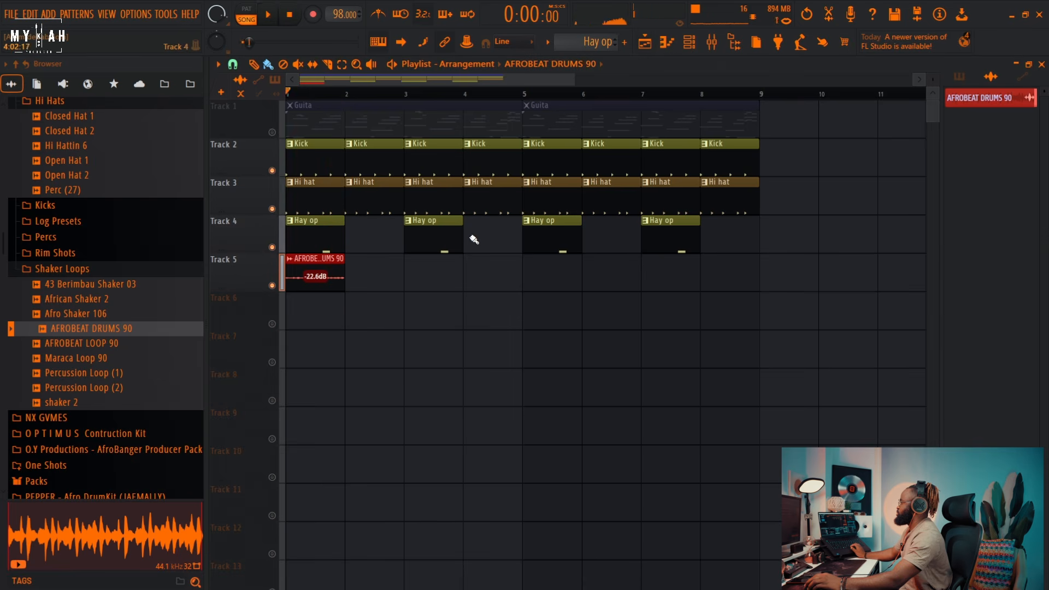
- Fill Track 5 with AFROBEAT DRUMS 90 clips through bar 8 and repeat the two-bar Guita clip across Track 1 through bar 8
key(space)
drag(352, 286, 745, 290)
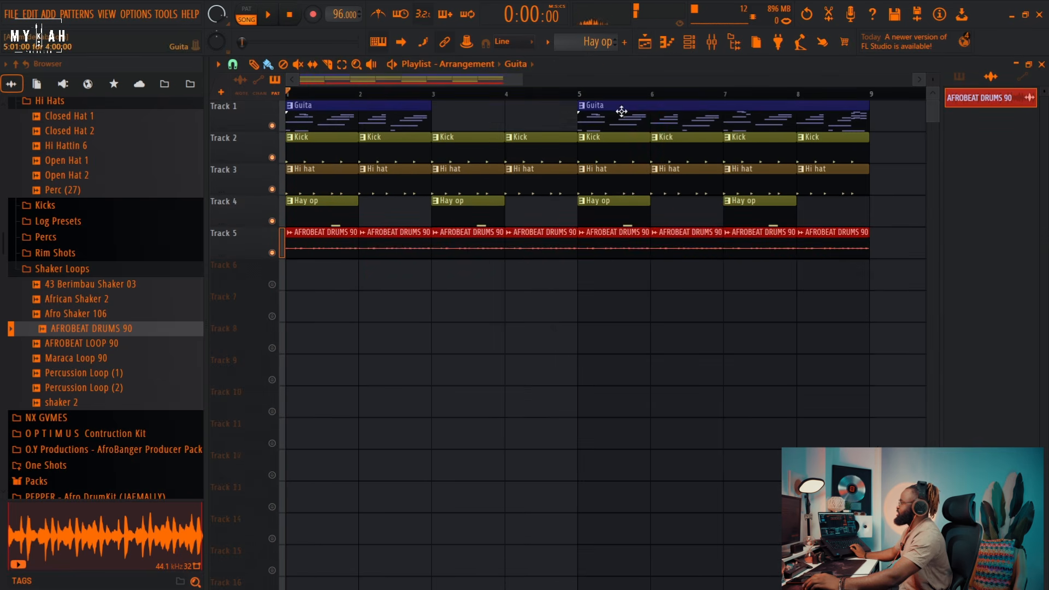
right_click(621, 112)
click(405, 111)
key(space)
drag(441, 117, 685, 119)
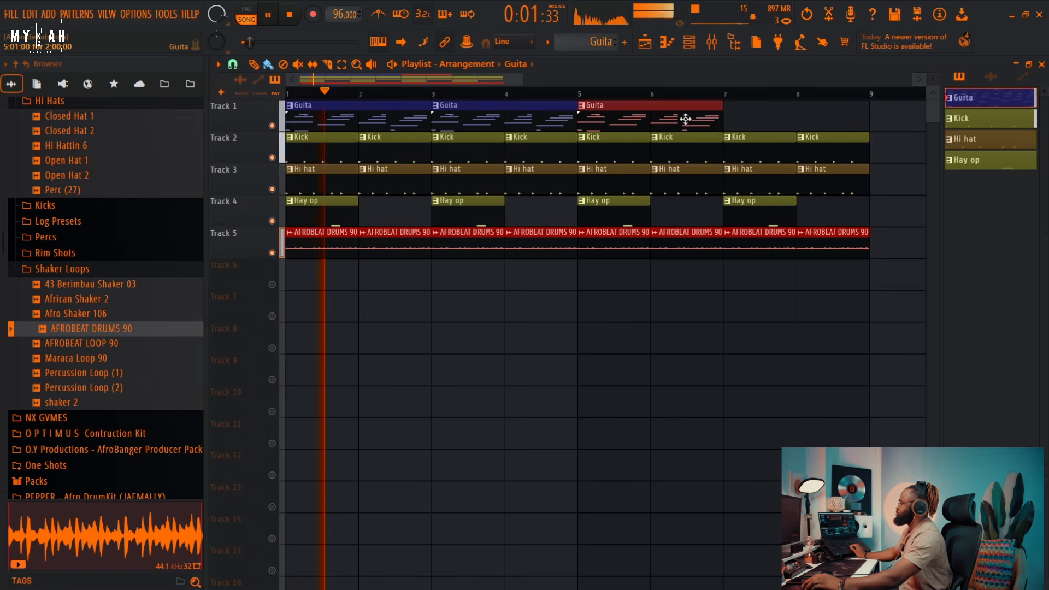
click(731, 125)
- Review the arrangement in the playlist during playback and open the settings of an AFROBEAT DRUMS 90 clip on Track 5
scroll(611, 103, down, 1)
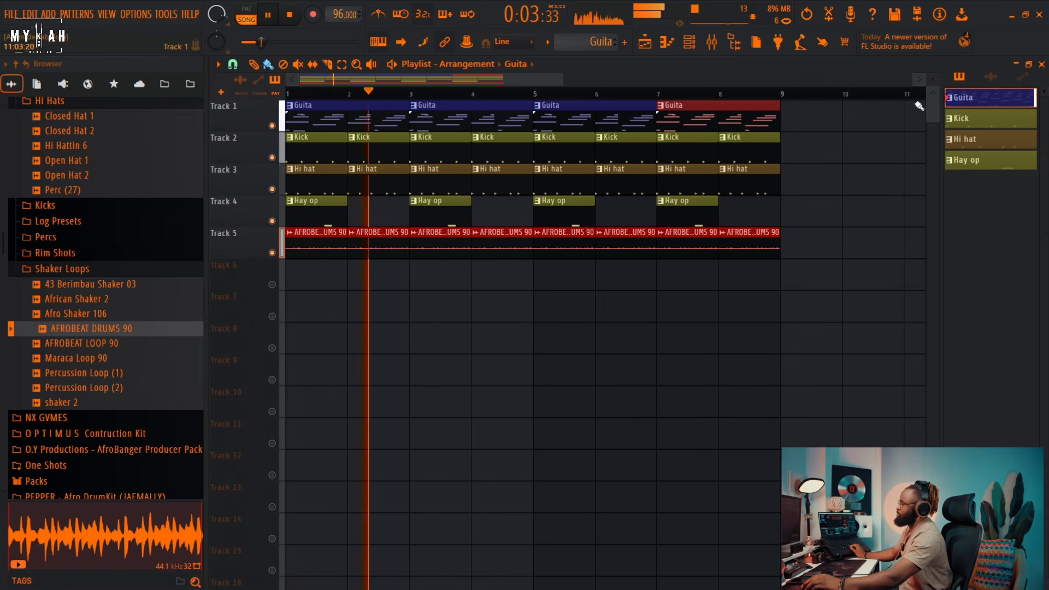
scroll(920, 106, down, 3)
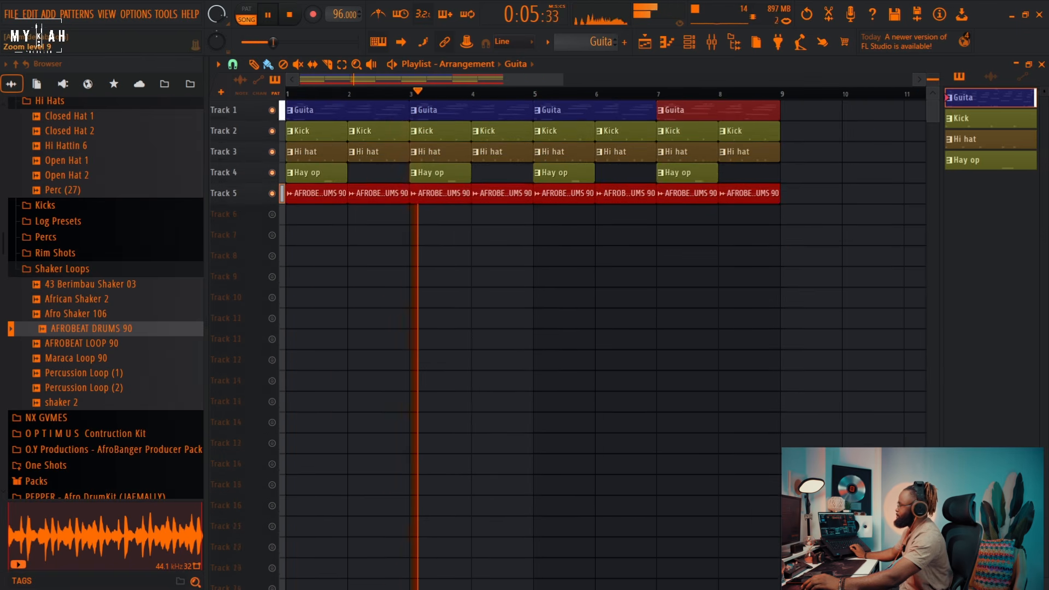
scroll(916, 85, up, 4)
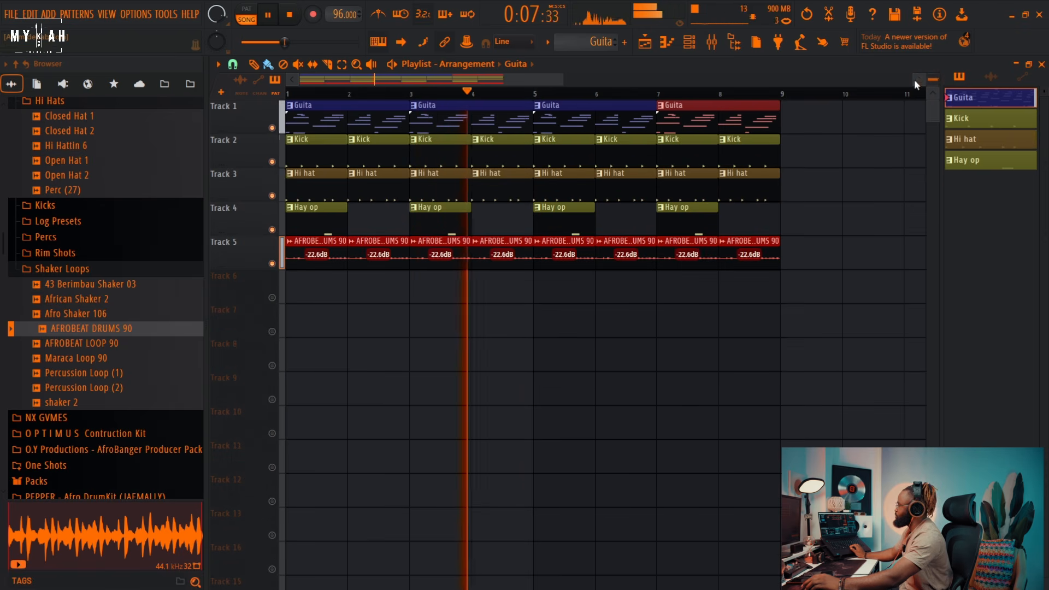
double_click(503, 243)
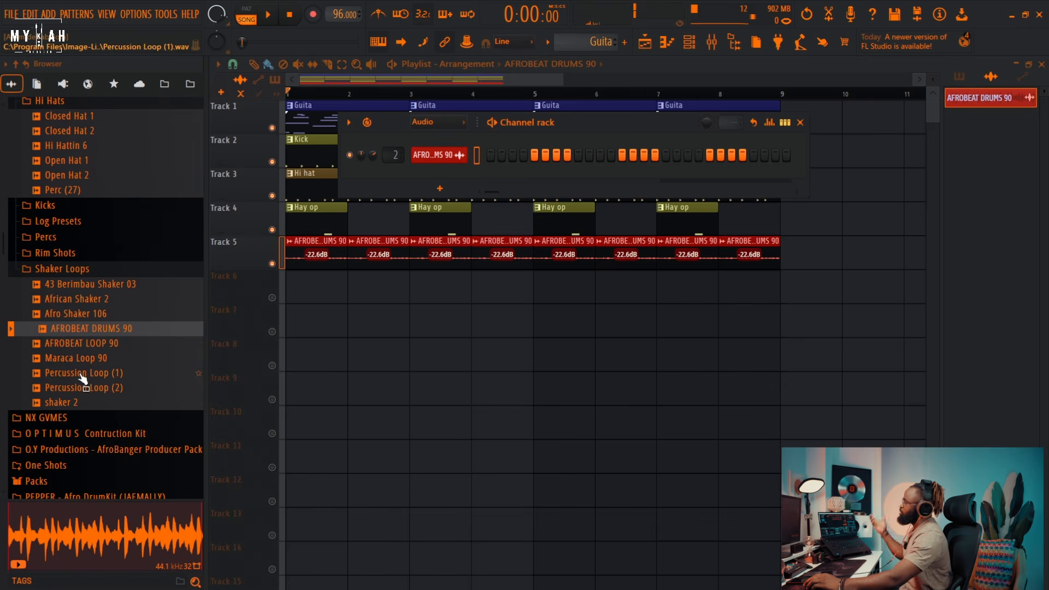
- Load DM-CON 006 from the Percs folder for a new Conga pattern and place a hit on step 7
scroll(82, 377, up, 4)
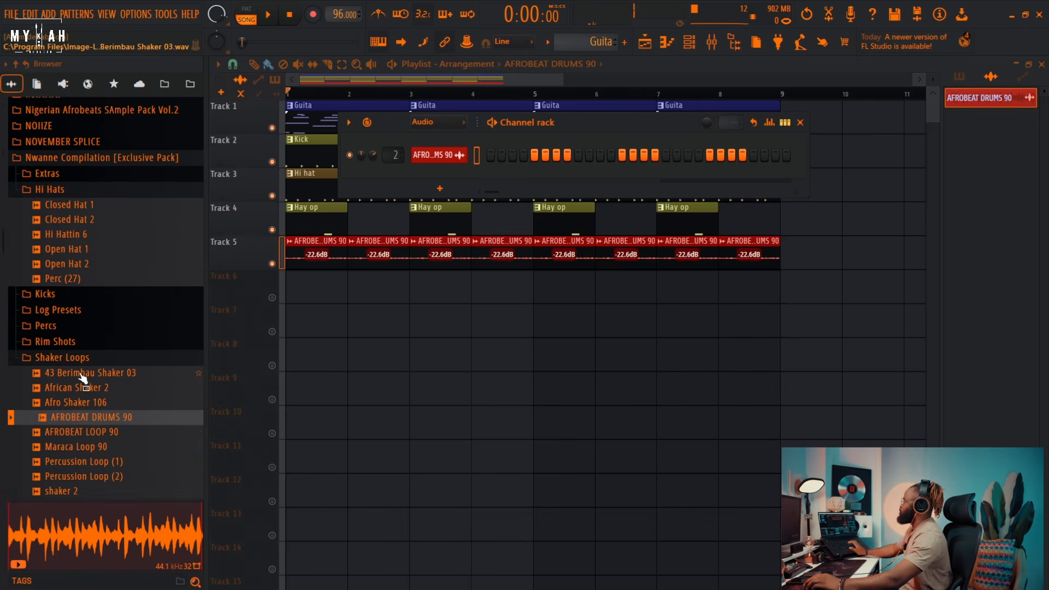
click(65, 281)
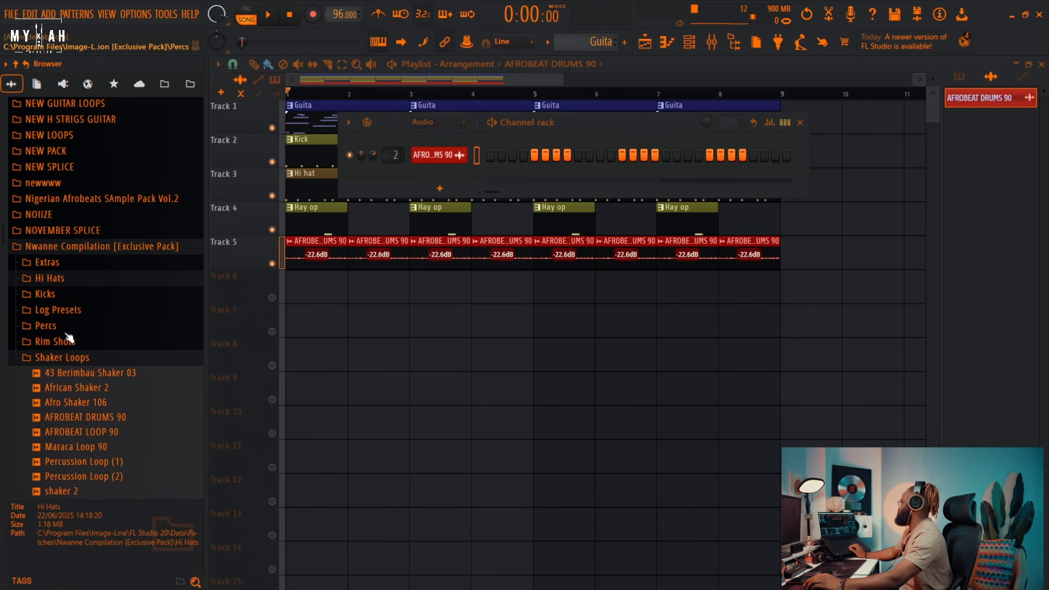
click(49, 326)
click(93, 300)
click(82, 284)
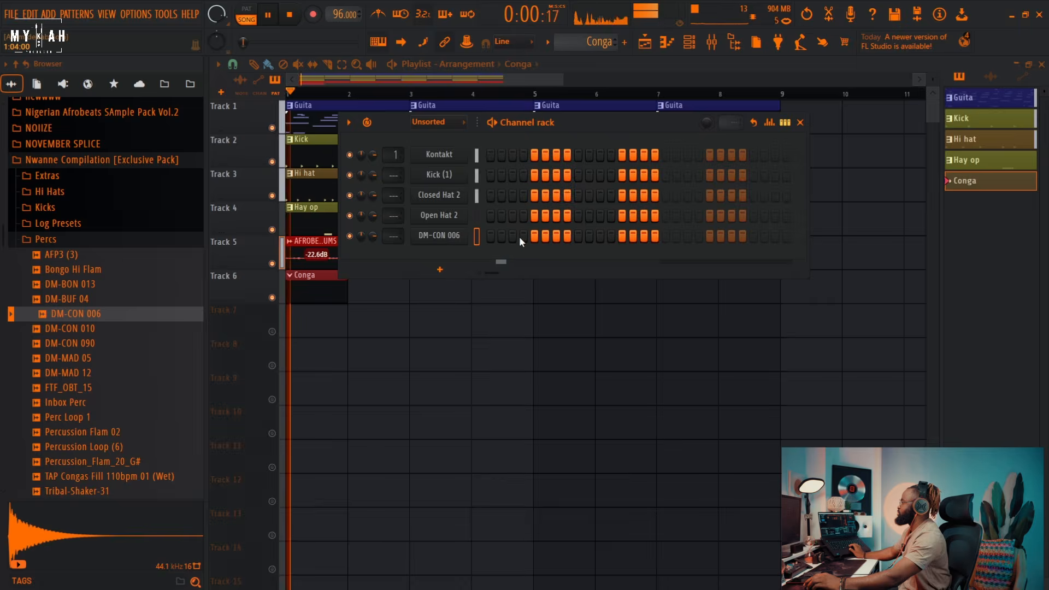
key(space)
key(space)
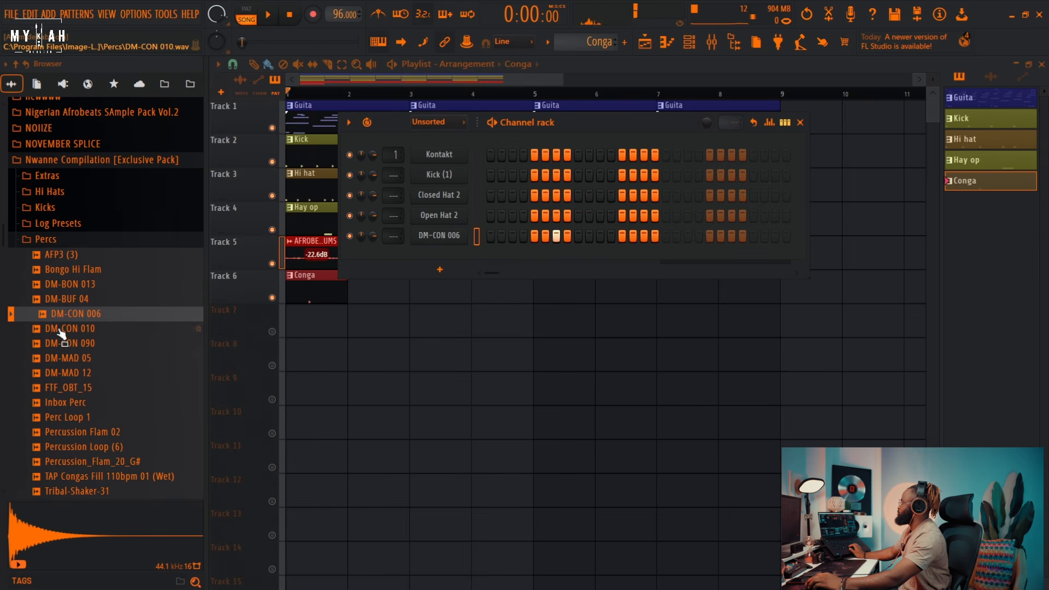
- Audition further samples in the Percs folder, add DM-BON 013 as a channel and place its hit on step 15 of the Conga pattern
click(60, 329)
click(66, 344)
click(73, 358)
click(82, 374)
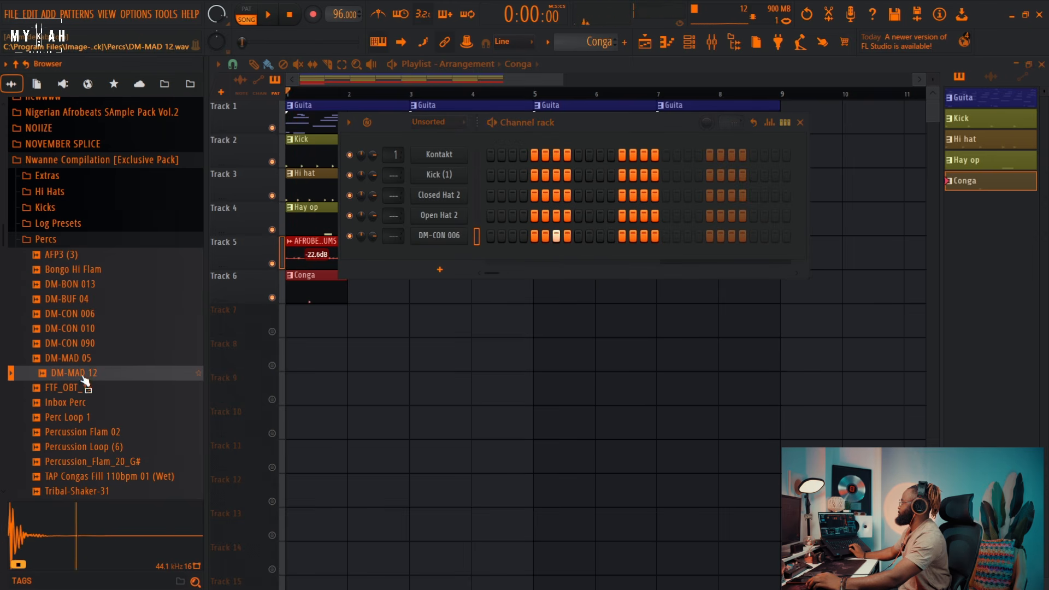
drag(77, 284, 448, 259)
key(space)
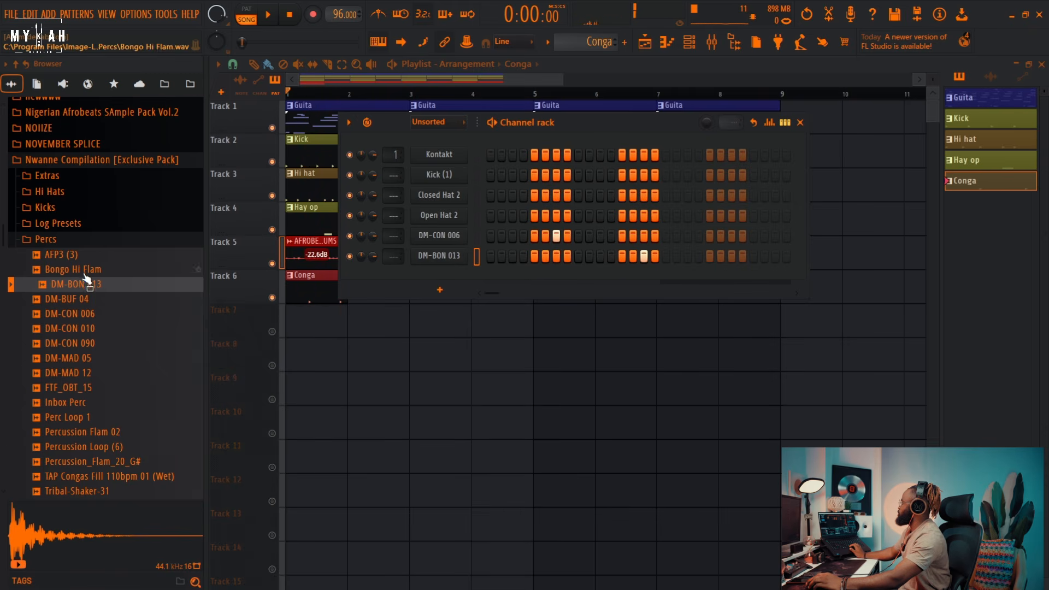
- Add Bongo Hi Flam from the Percs folder as a channel and place its hit on step 18 of the Conga pattern
key(Up)
drag(76, 270, 448, 270)
key(space)
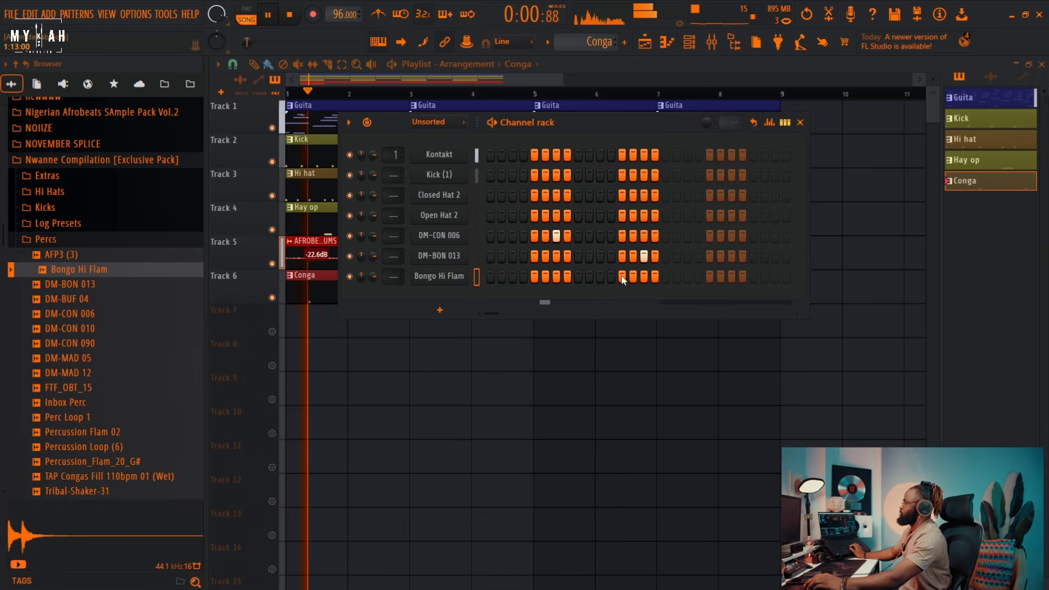
click(666, 277)
right_click(666, 279)
key(space)
key(space)
click(676, 278)
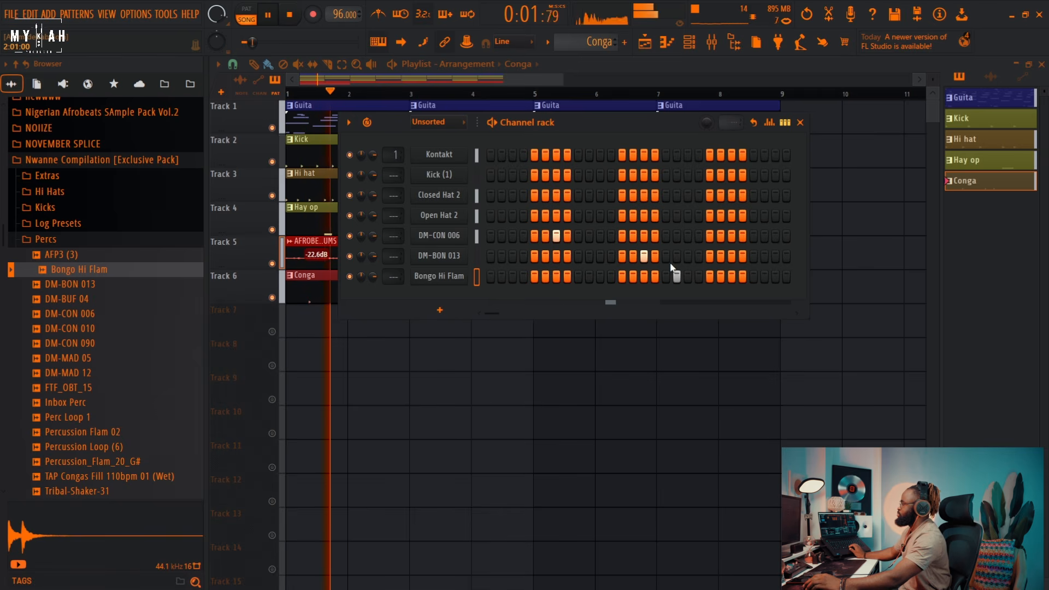
key(space)
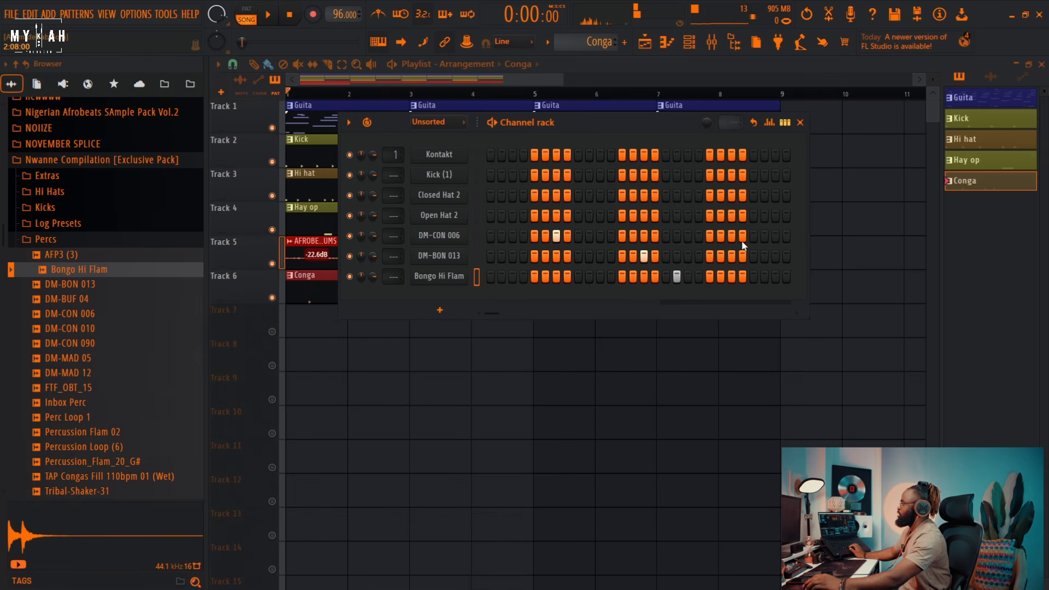
- Play the arrangement and switch Tracks 4, 5 and 6 back on one after another
key(space)
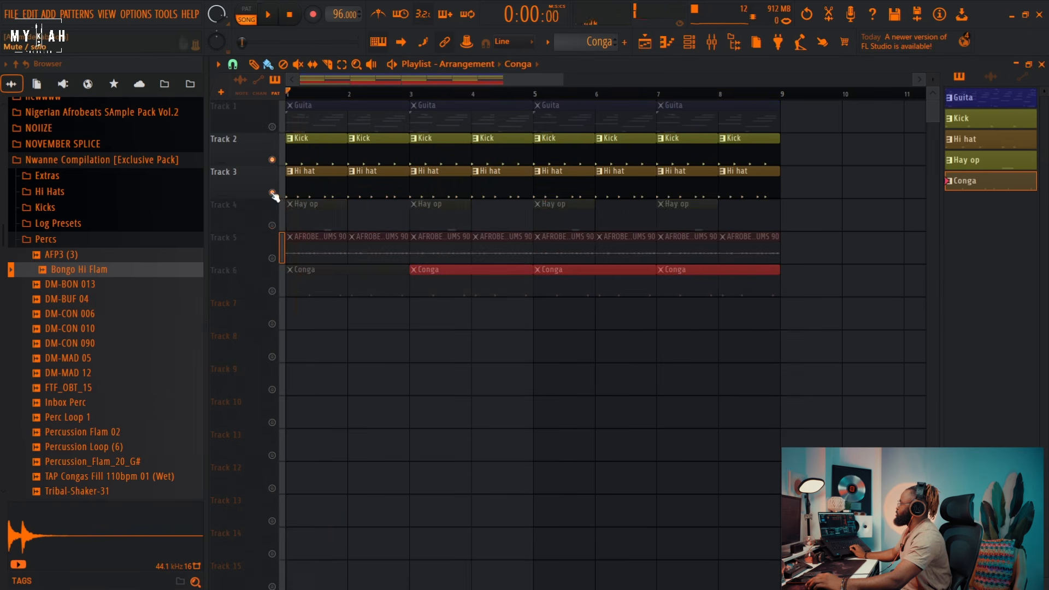
click(271, 225)
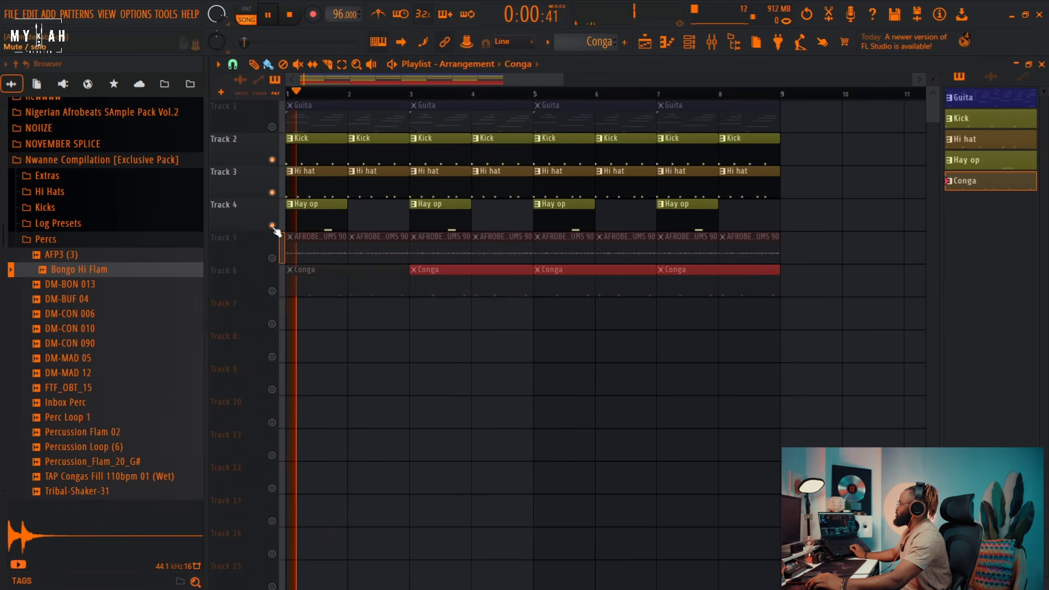
click(271, 258)
click(272, 291)
- Load Smack Attack Stereo in the second effect slot of the AFROBEAT DRUMS 90 mixer track and set Sustain to -15
double_click(366, 256)
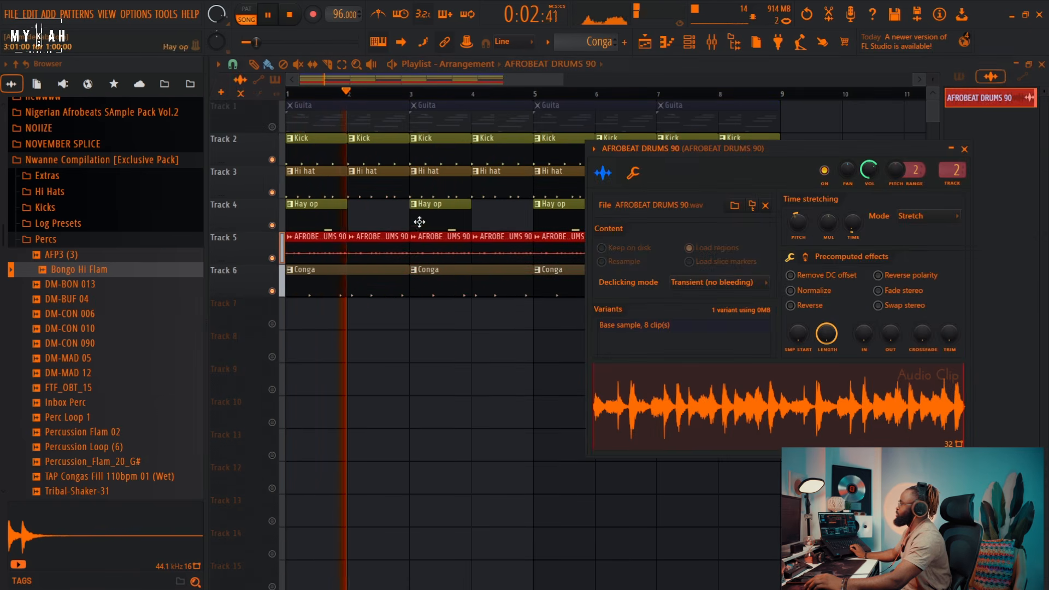
key(F9)
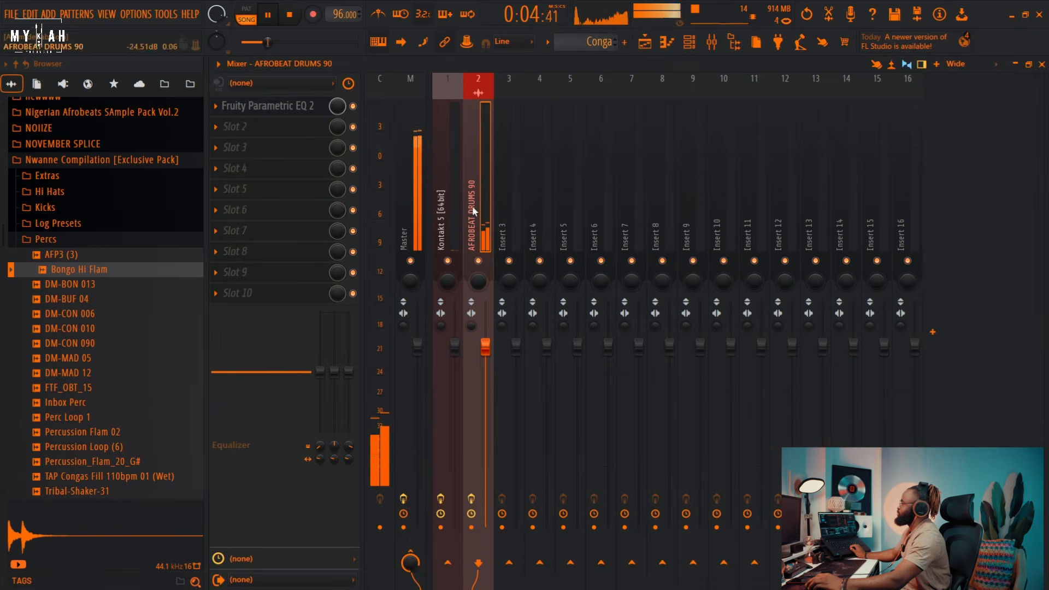
click(257, 127)
click(415, 63)
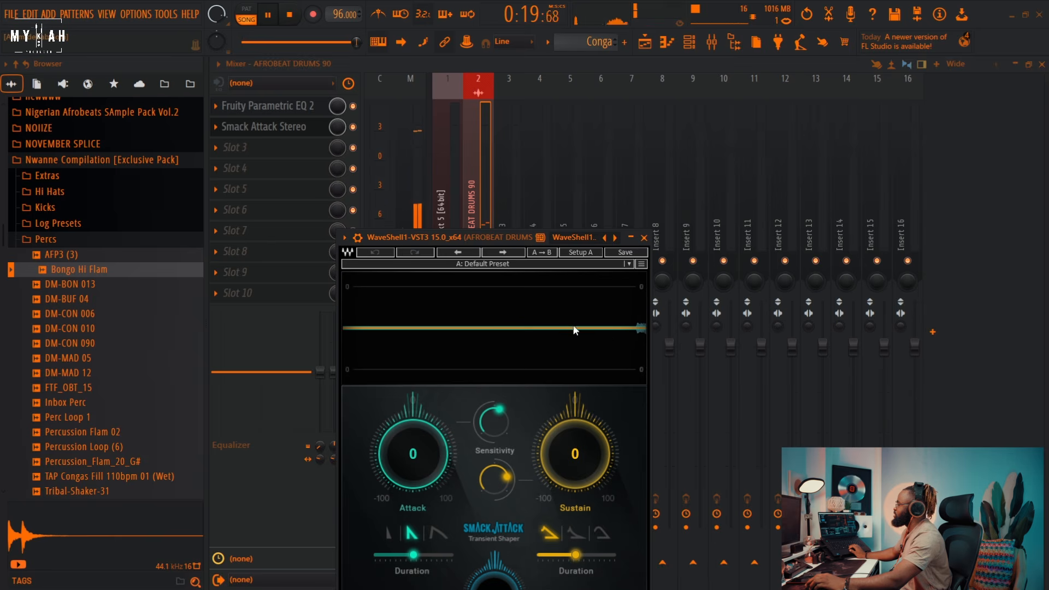
drag(575, 454, 575, 465)
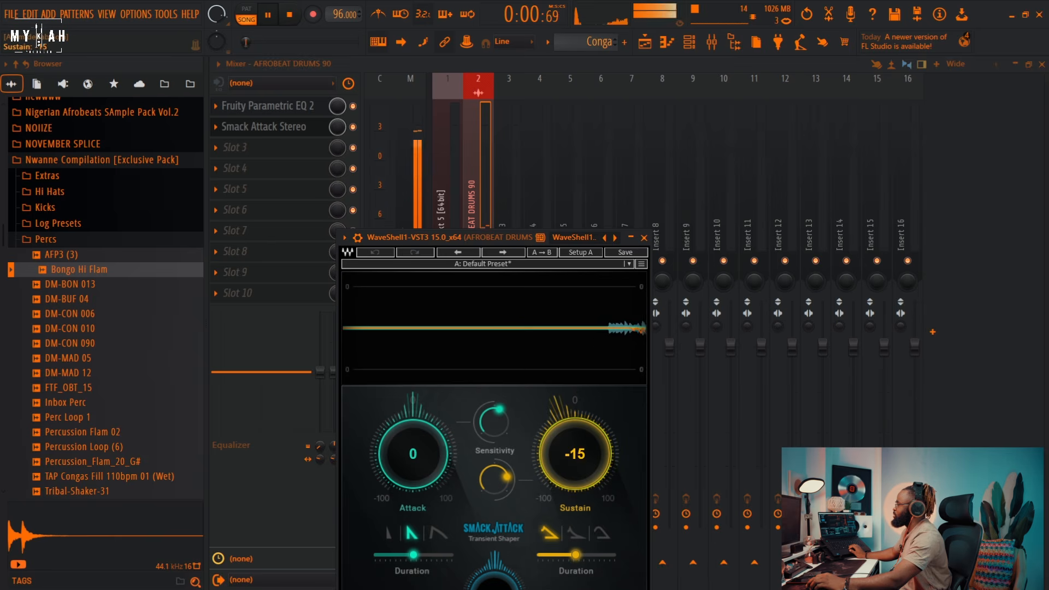
click(645, 42)
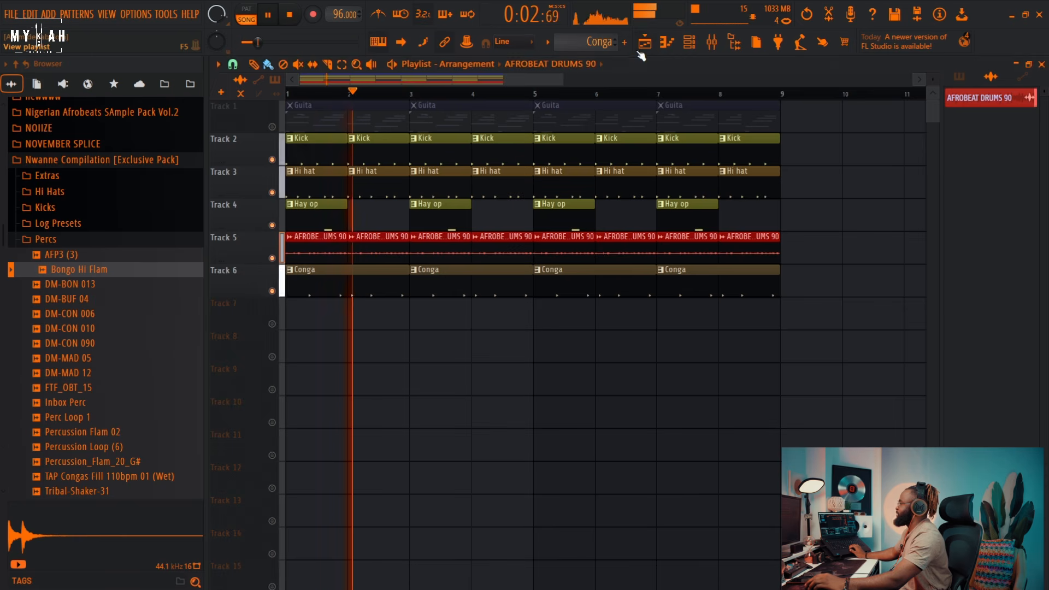
- Audition several samples in the Percs folder and place Percussion Loop (6) on Track 7 at bar 1
key(space)
click(98, 317)
click(98, 403)
click(104, 433)
click(106, 463)
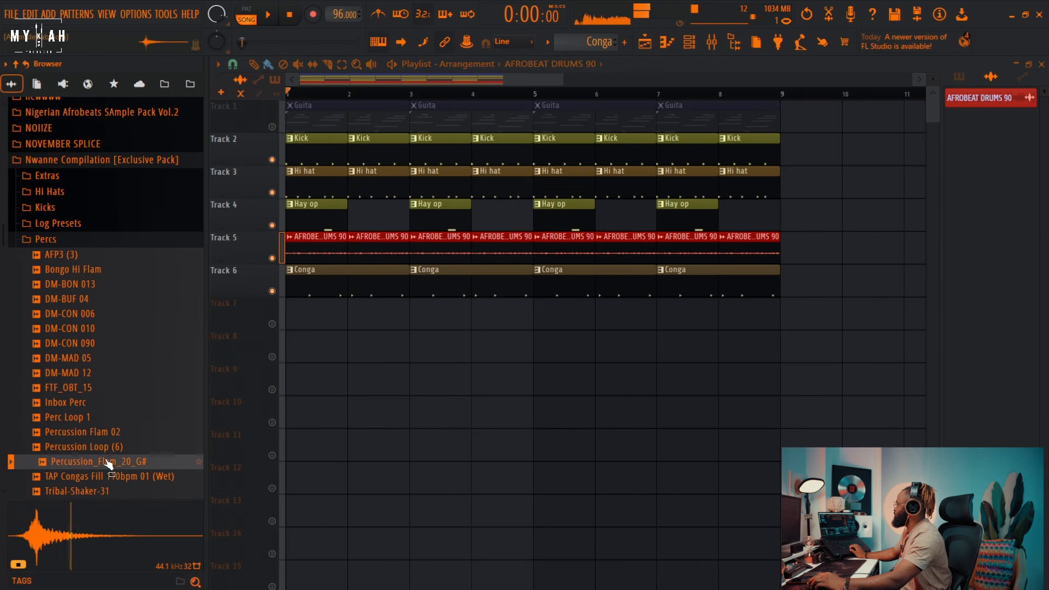
click(108, 451)
drag(112, 455, 300, 321)
key(space)
- Set the time stretching mode of Percussion Loop (6) to Stretch and repeat the clip on Track 7 through bar 8
double_click(371, 328)
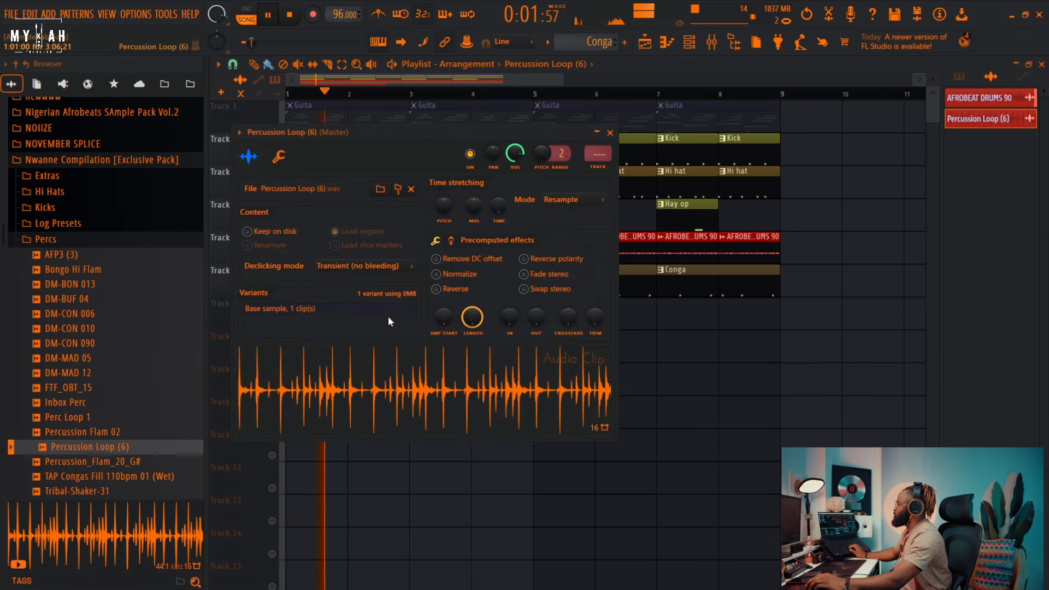
click(576, 199)
click(570, 236)
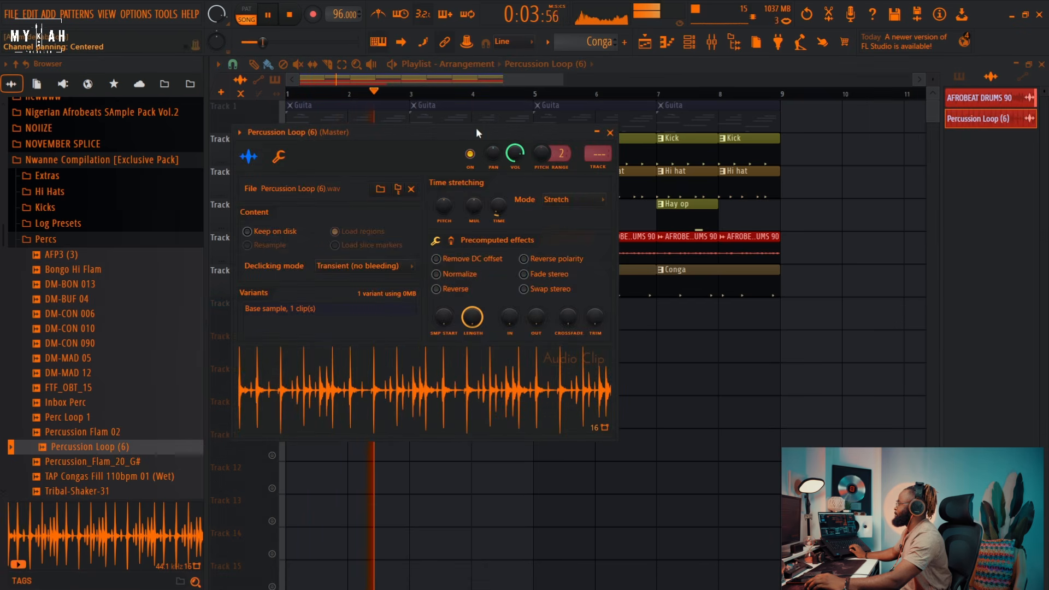
drag(476, 129, 875, 89)
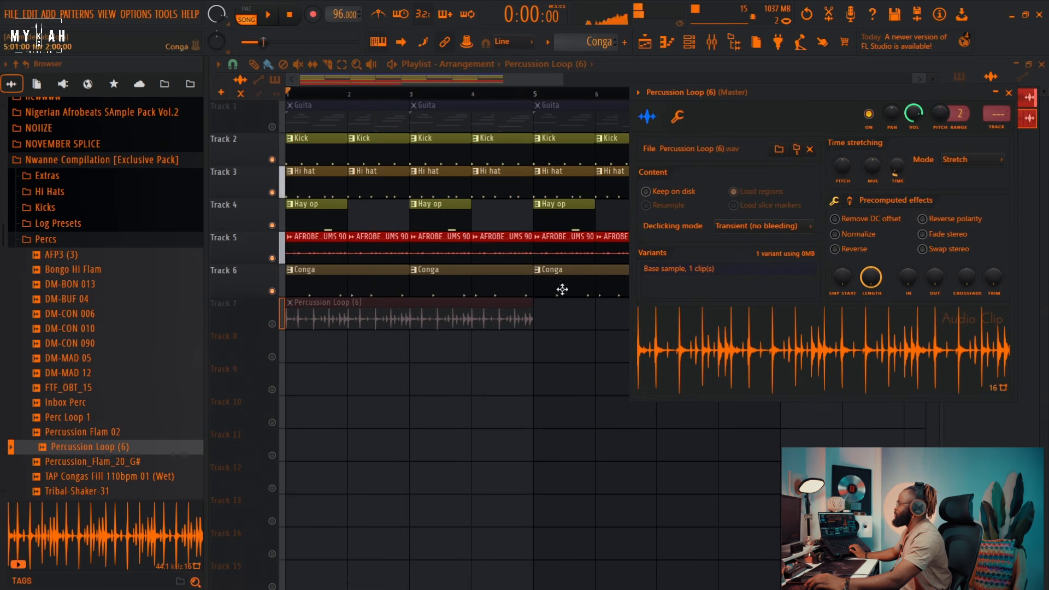
key(F9)
click(646, 44)
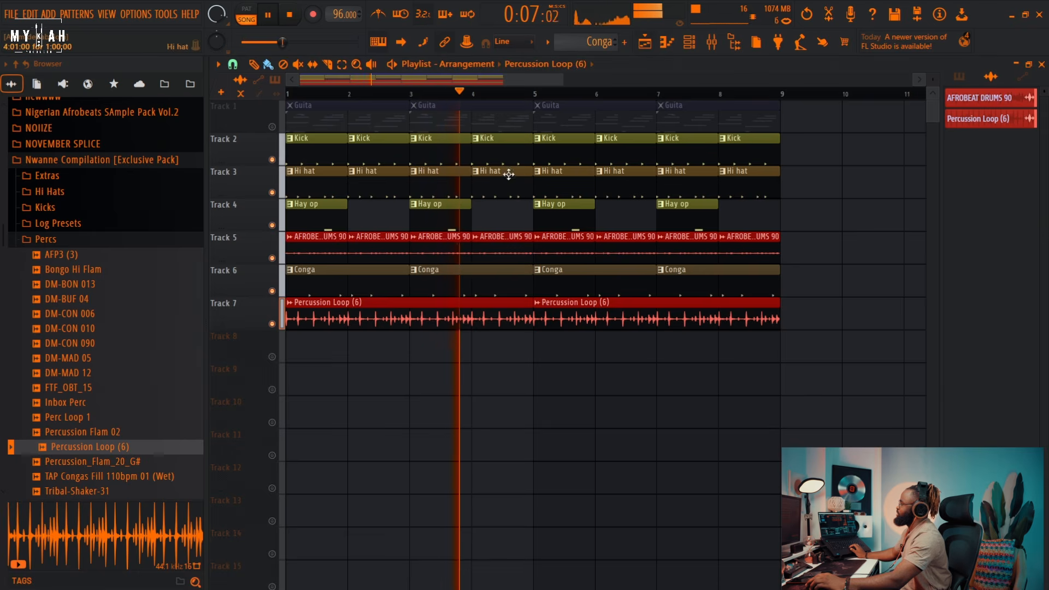
scroll(543, 102, down, 1)
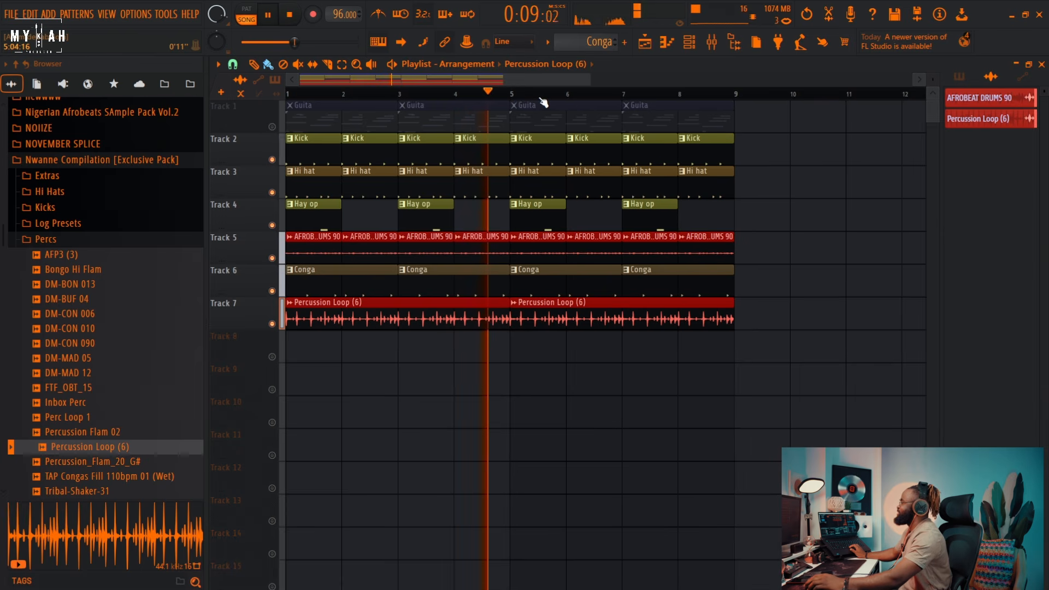
key(space)
- Audition the Percussion_Flam_20_G# and TAP Congas Fill samples from the Percs folder against the arrangement
scroll(126, 352, down, 3)
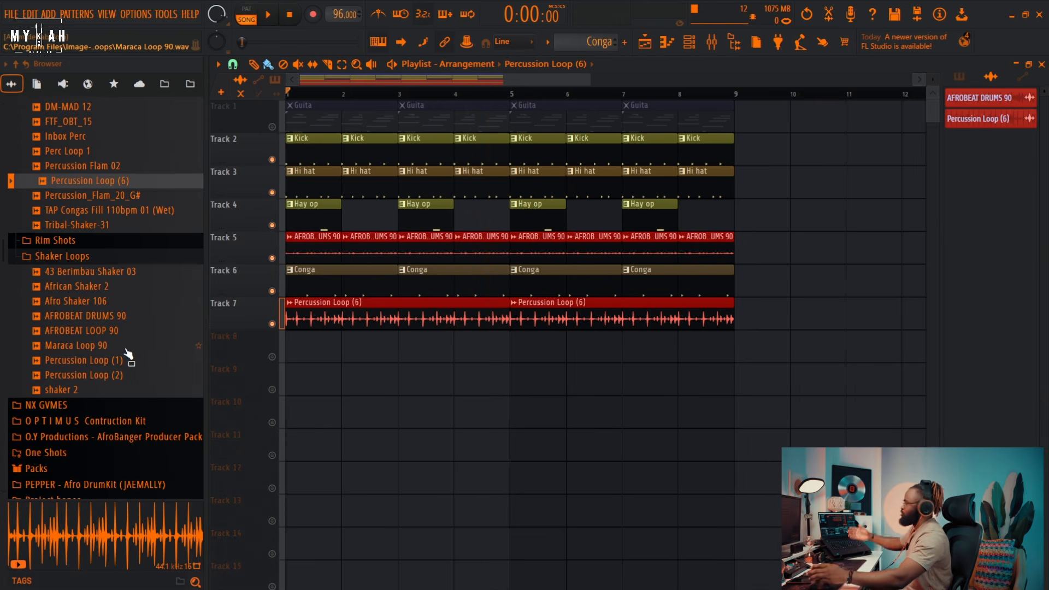
click(76, 210)
click(77, 196)
click(82, 211)
click(83, 199)
key(space)
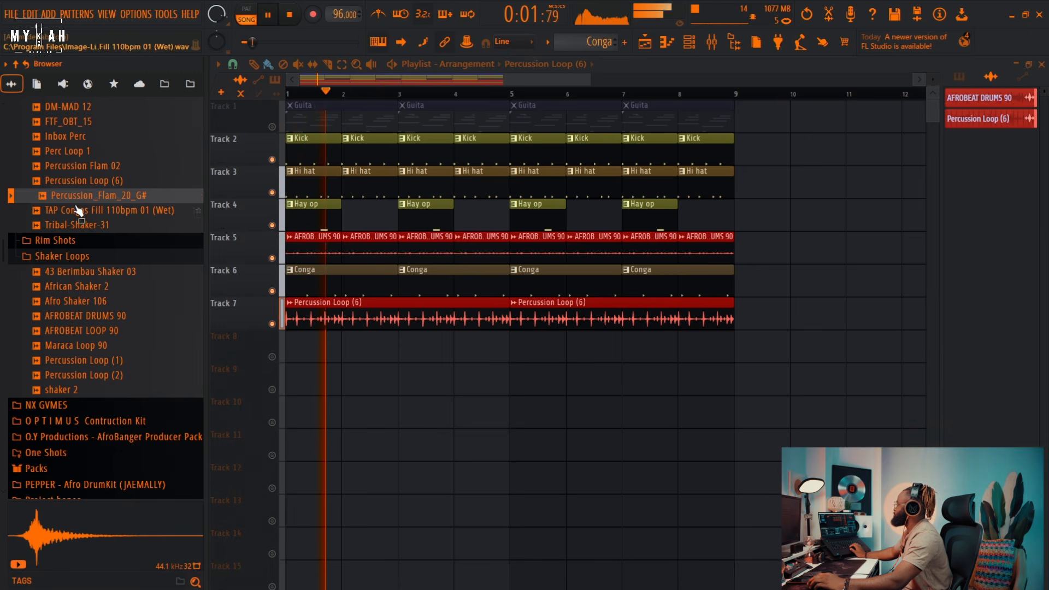
- Browse further samples and place SHABA LEE ! ASV FILLS from the 4 FILLS folder on Track 8 at bar 8
click(77, 244)
click(79, 256)
click(82, 270)
click(84, 285)
click(88, 300)
drag(93, 149, 679, 350)
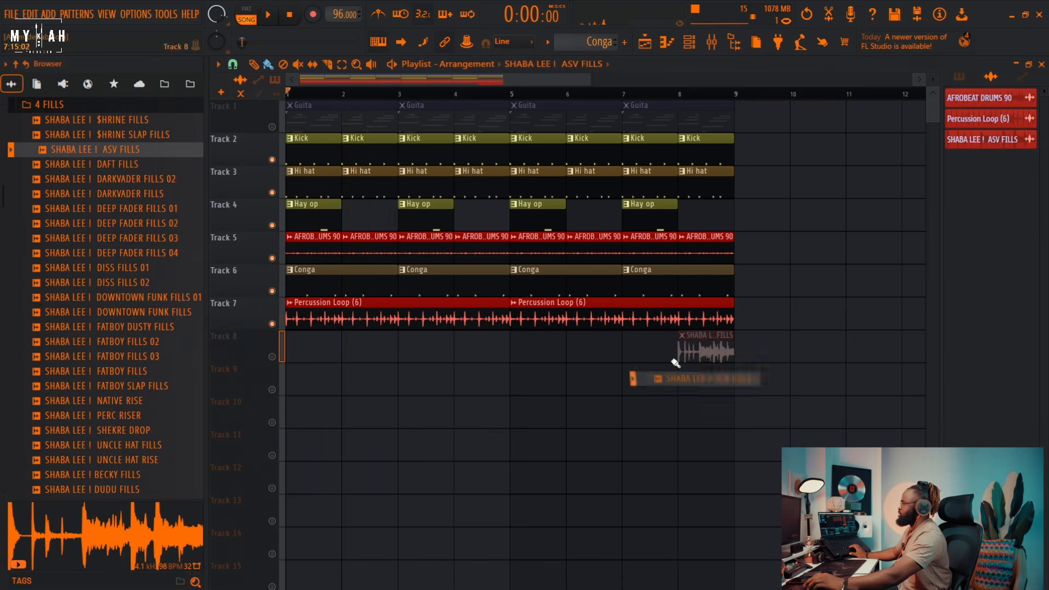
- Adjust the playlist snap, move the ASV FILLS clip on Track 8 to the middle of bar 8 and unmute the track
click(709, 96)
scroll(708, 96, up, 4)
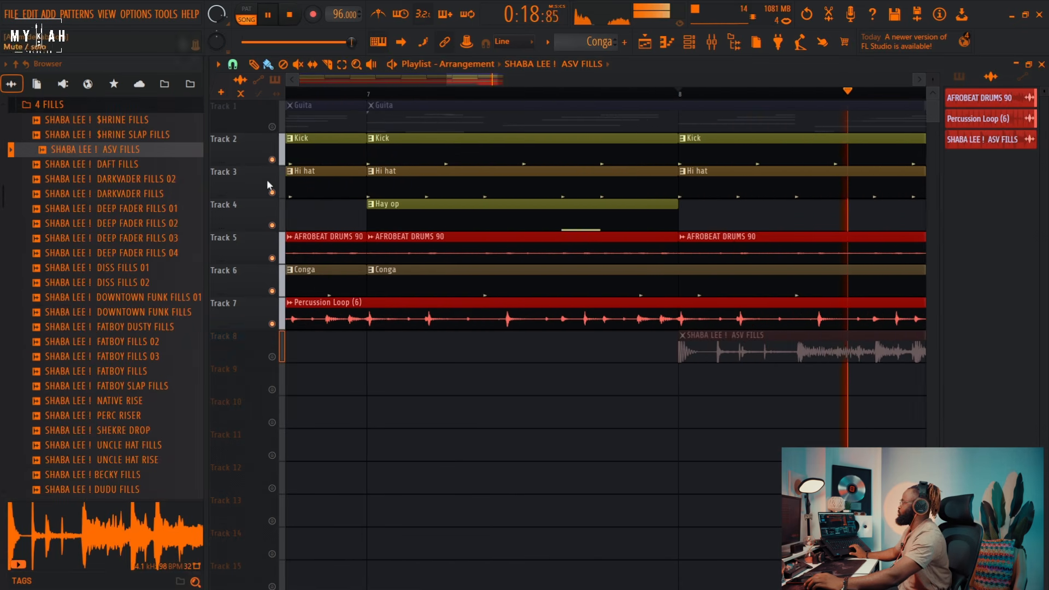
click(234, 66)
click(246, 245)
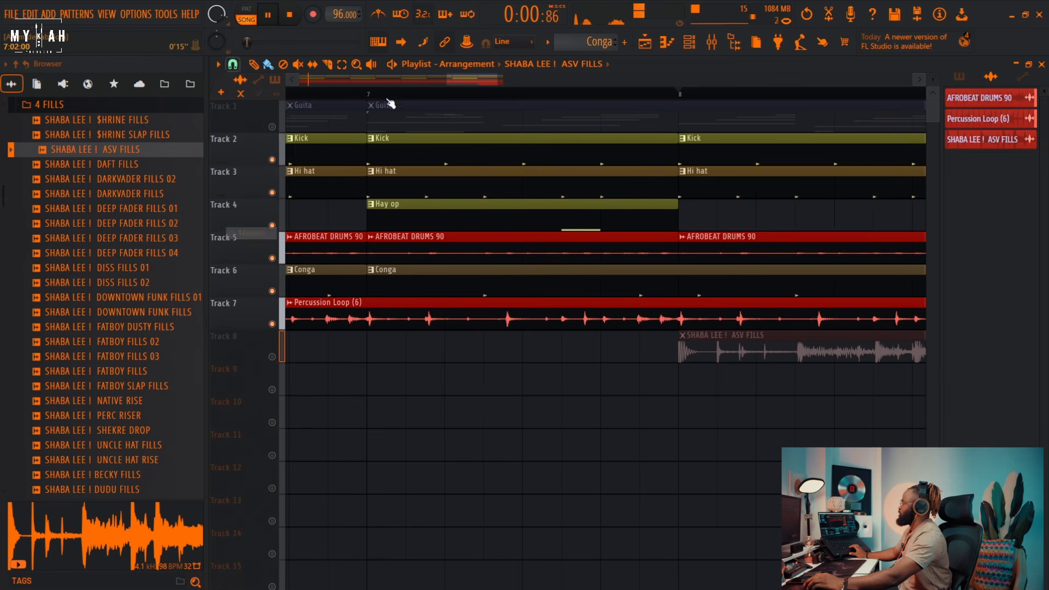
key(space)
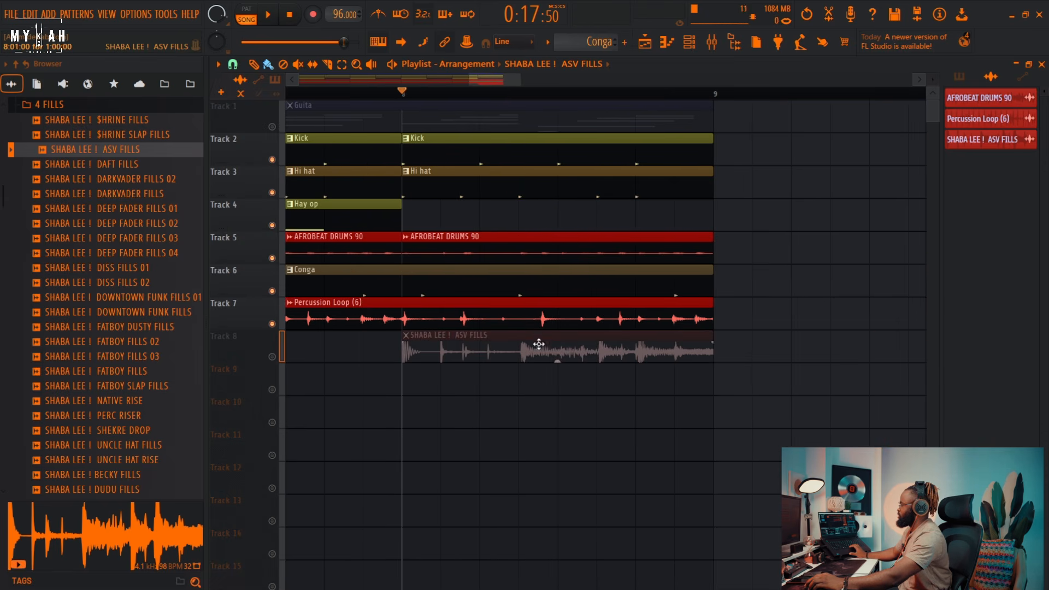
drag(539, 344, 662, 347)
key(space)
click(272, 357)
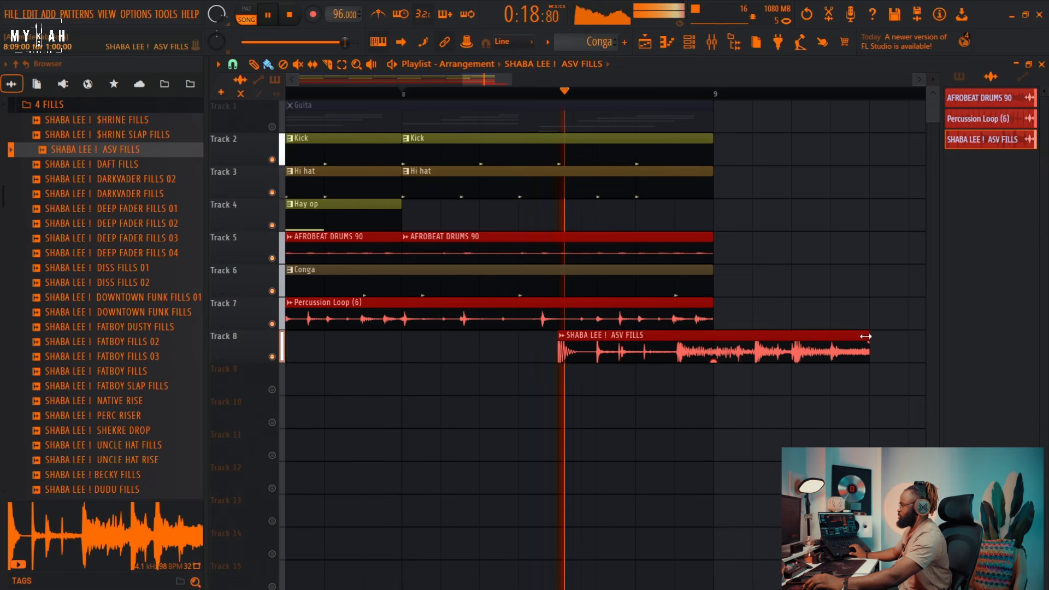
- Trim both ends of the ASV FILLS clip so it stops at bar 9, and fade out its end
drag(867, 354, 699, 357)
drag(558, 358, 595, 360)
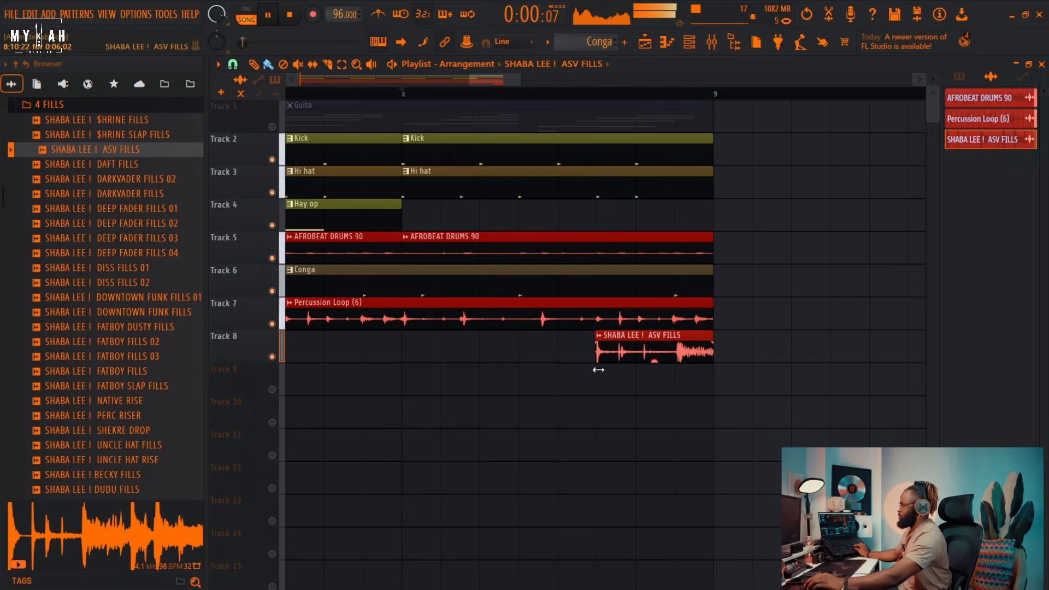
drag(709, 343, 662, 343)
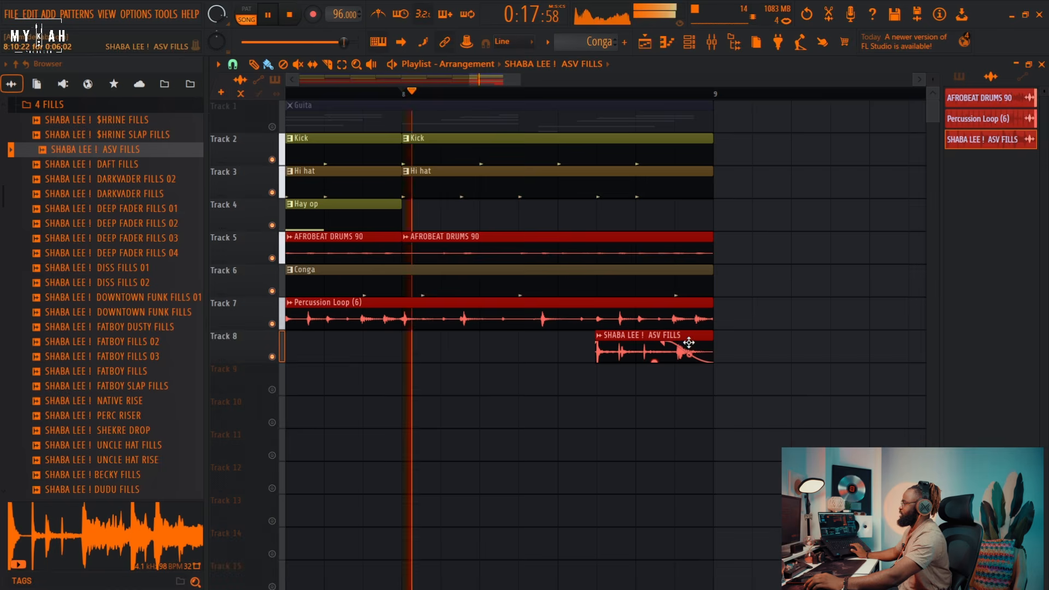
- Route the ASV FILLS clip to its own mixer track and lower that track's volume fader
double_click(688, 342)
key(ctrl+l)
drag(547, 348, 547, 384)
key(space)
click(645, 43)
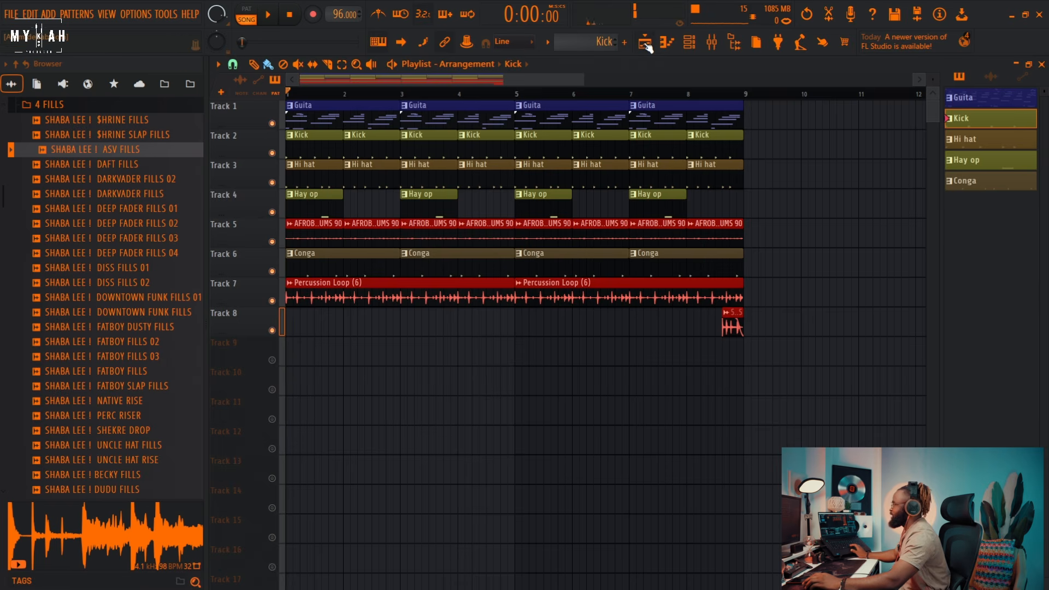
- Add Nexus as a channel for a new pattern named sub and load the Bass preset Deep
key(space)
key(F6)
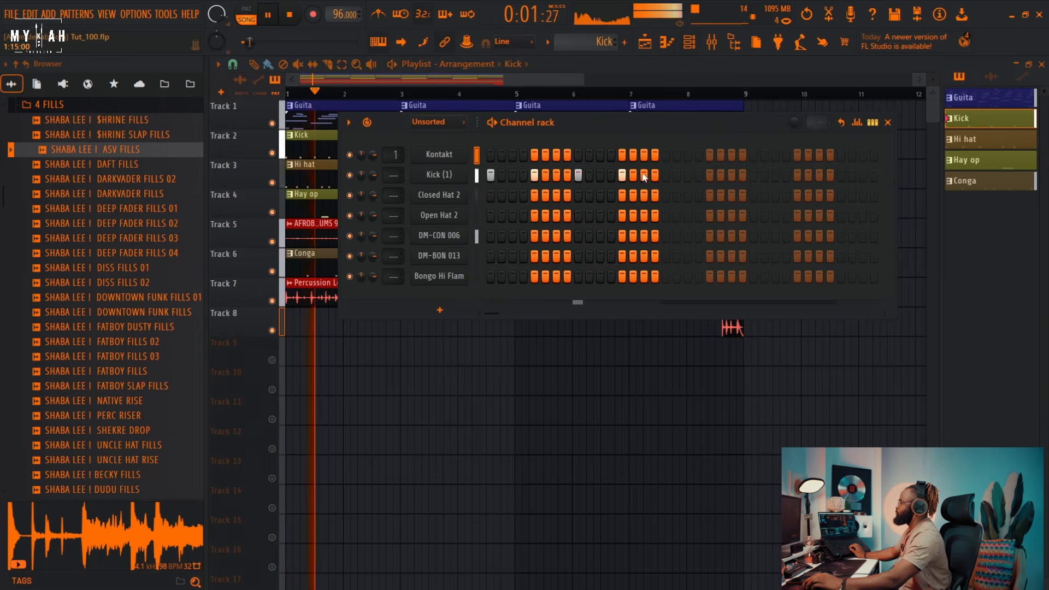
click(446, 315)
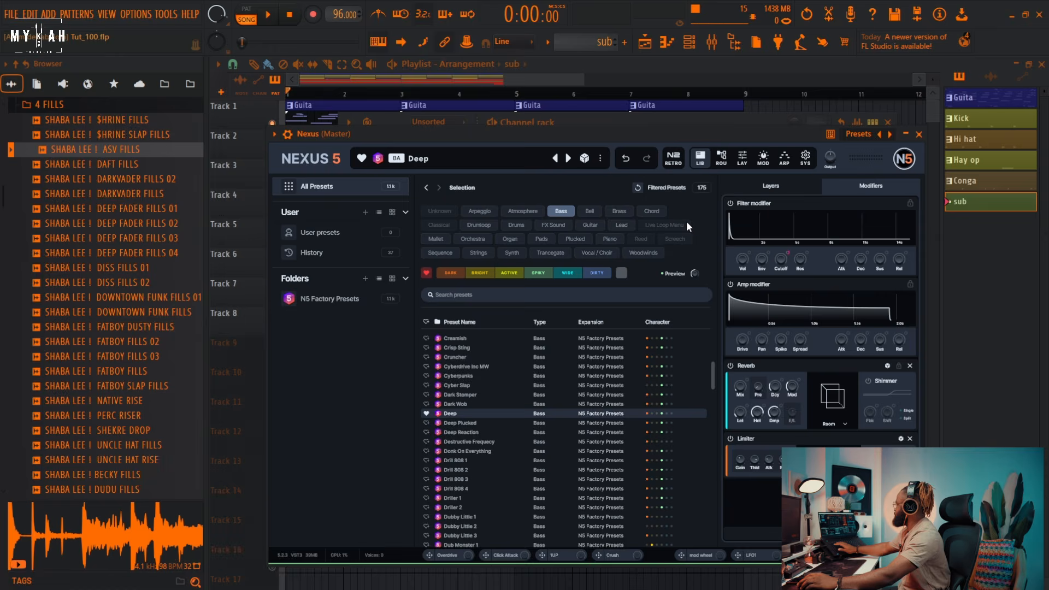
- Insert a new track above the Guita track in the playlist and place the sub pattern on it at bar 1
key(F9)
click(662, 47)
key(space)
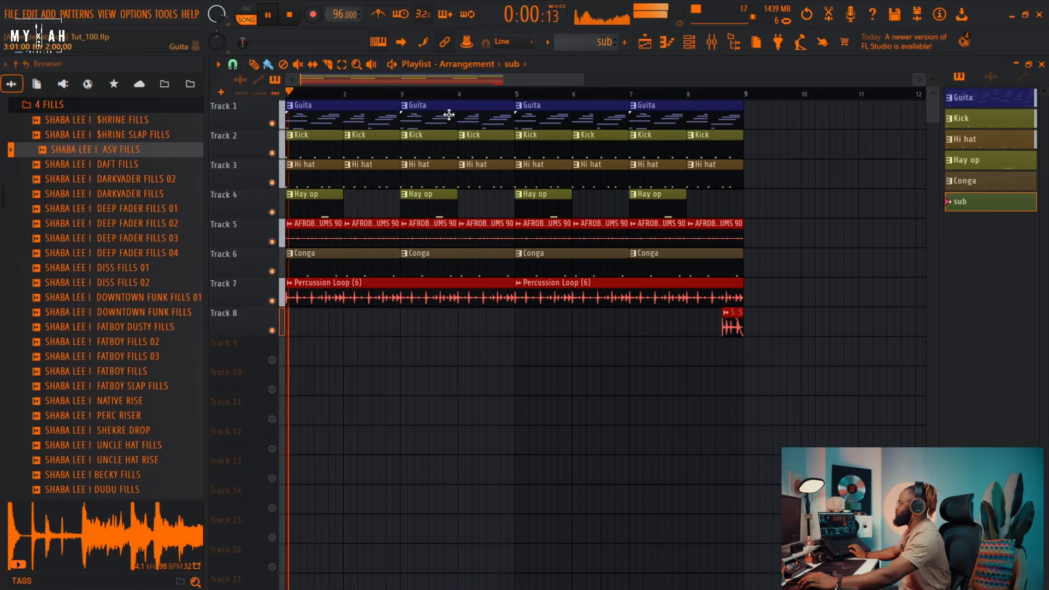
right_click(261, 104)
click(284, 389)
click(306, 109)
click(302, 97)
key(space)
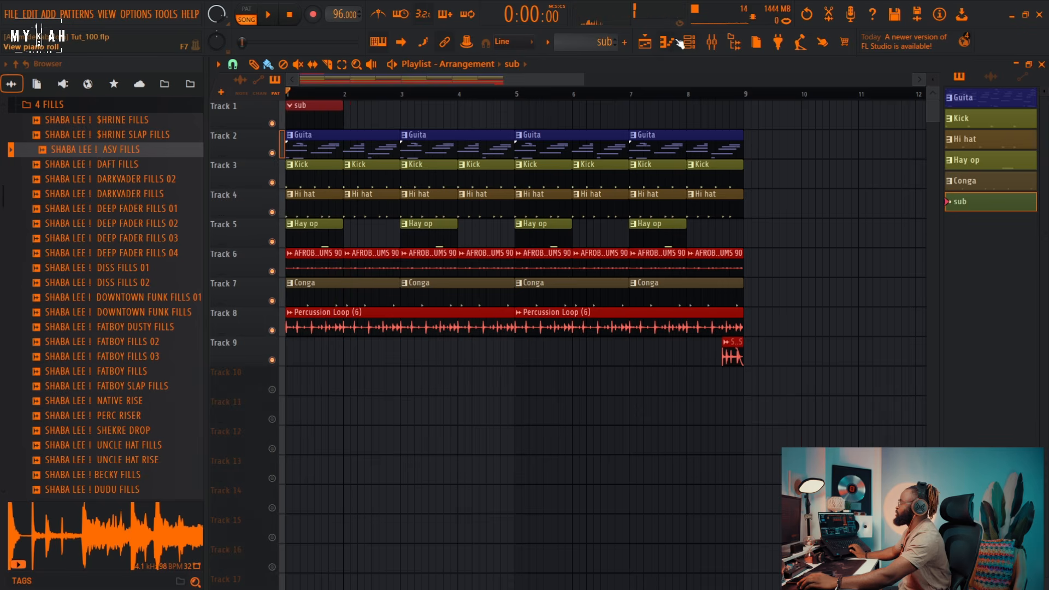
- Open the Nexus channel of the sub pattern in the piano roll
key(F6)
right_click(453, 298)
click(500, 306)
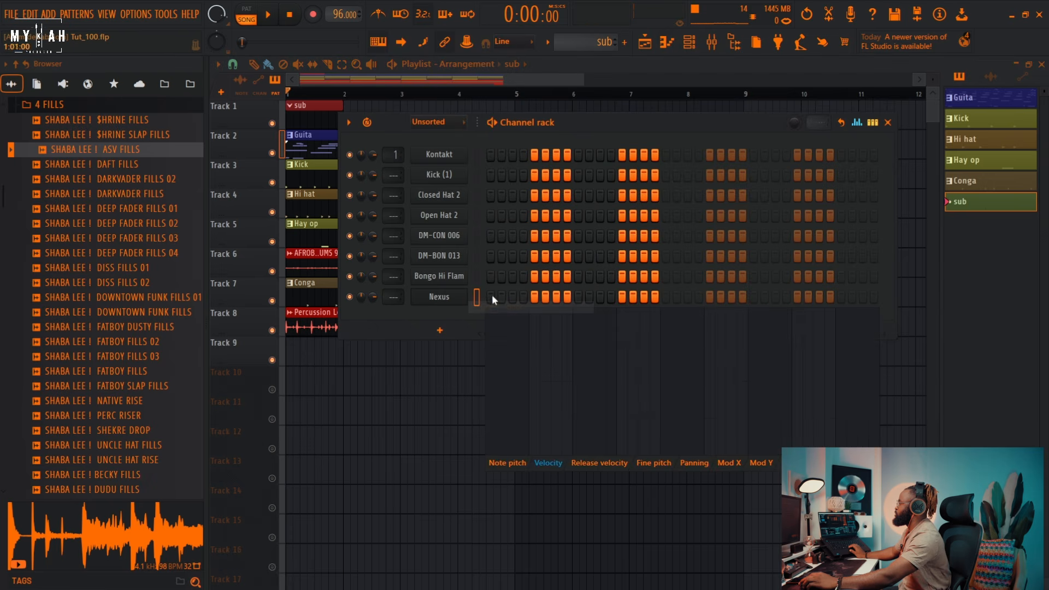
right_click(450, 297)
click(489, 296)
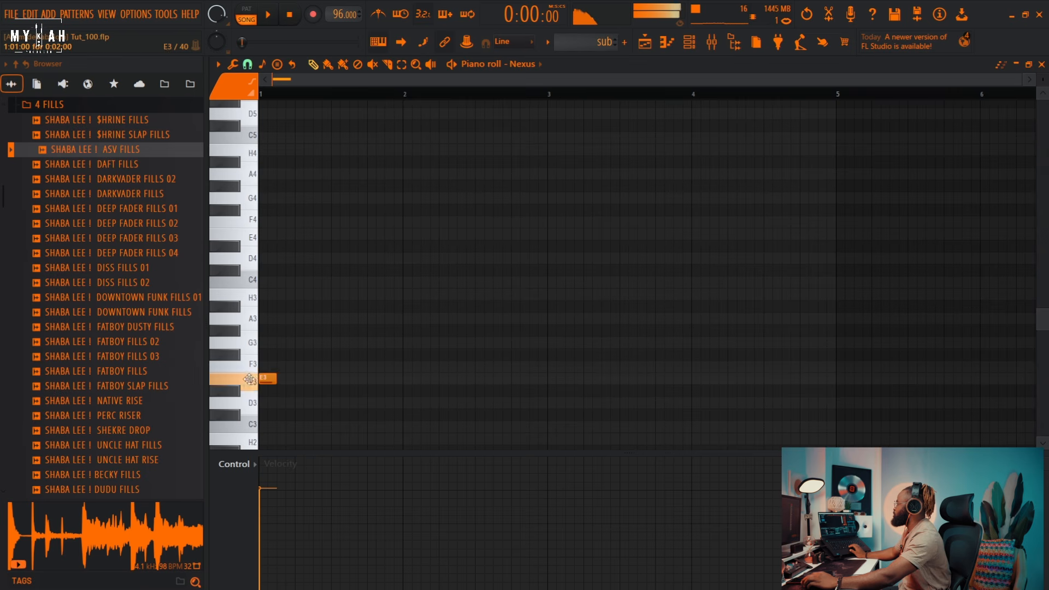
- Place a D4 note at the start of bar 1 and lengthen it to eight steps
key(space)
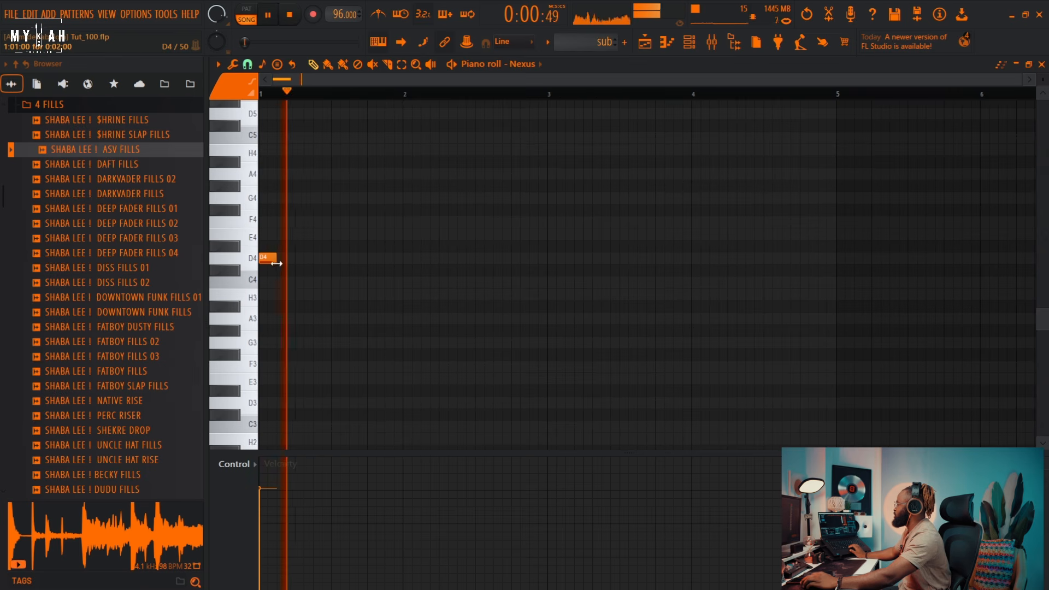
key(space)
drag(306, 263, 330, 263)
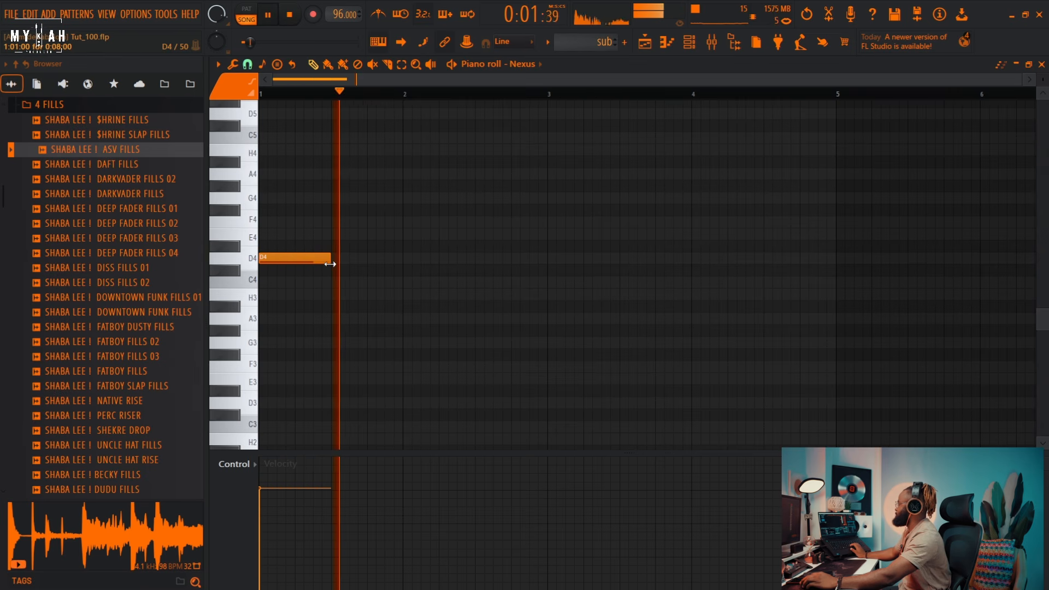
key(space)
- Add A4, C4 and G4 notes across bars 1 and 2, extending A4 to ten steps and lengthening G4 slightly
drag(280, 261, 279, 107)
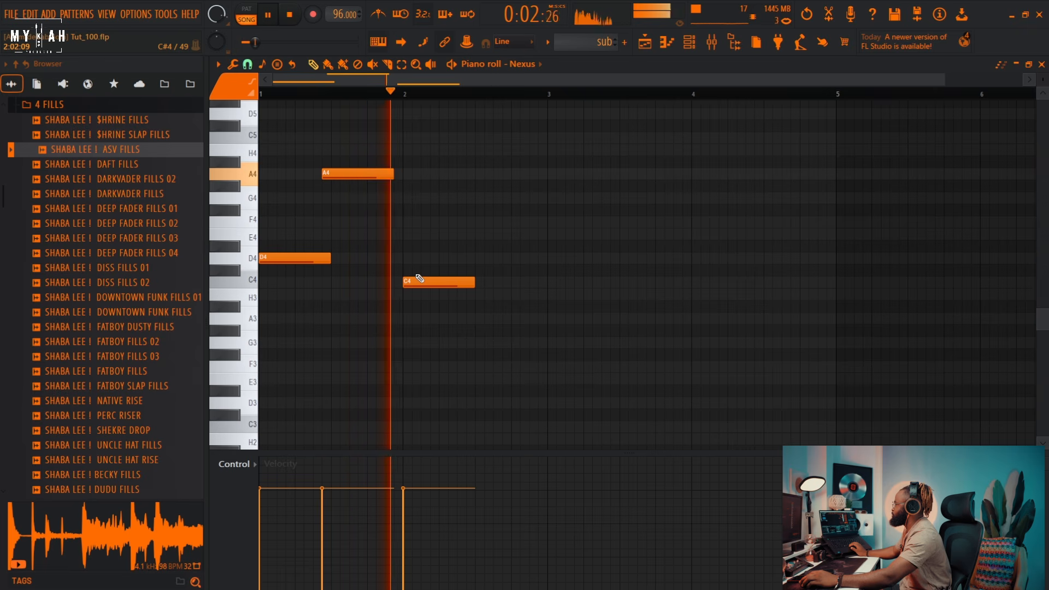
drag(475, 319, 467, 197)
key(space)
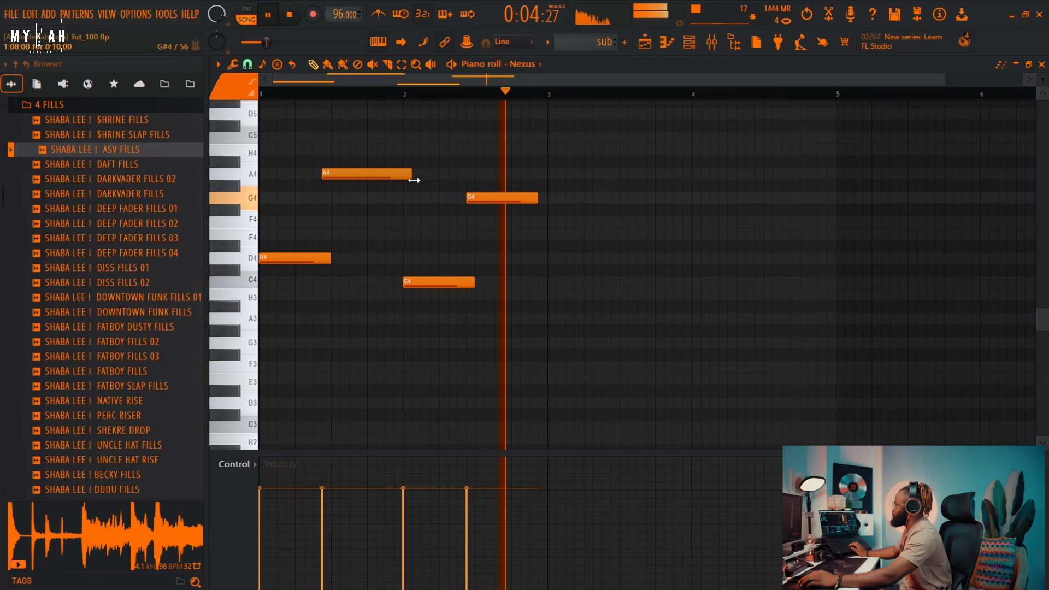
key(space)
key(space)
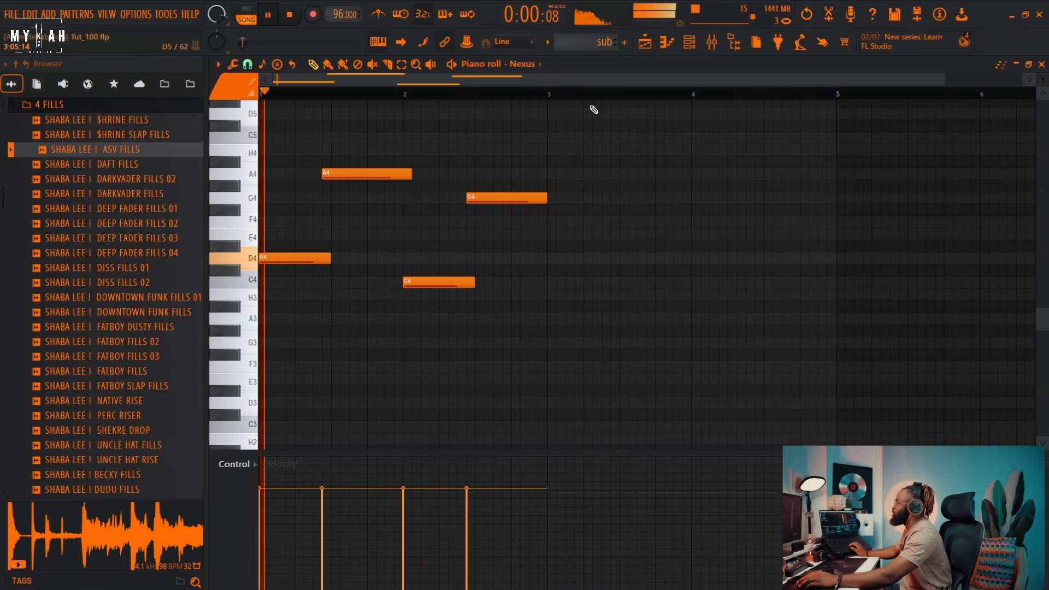
- Route the Nexus channel of the sub pattern to its own mixer track 5
click(650, 43)
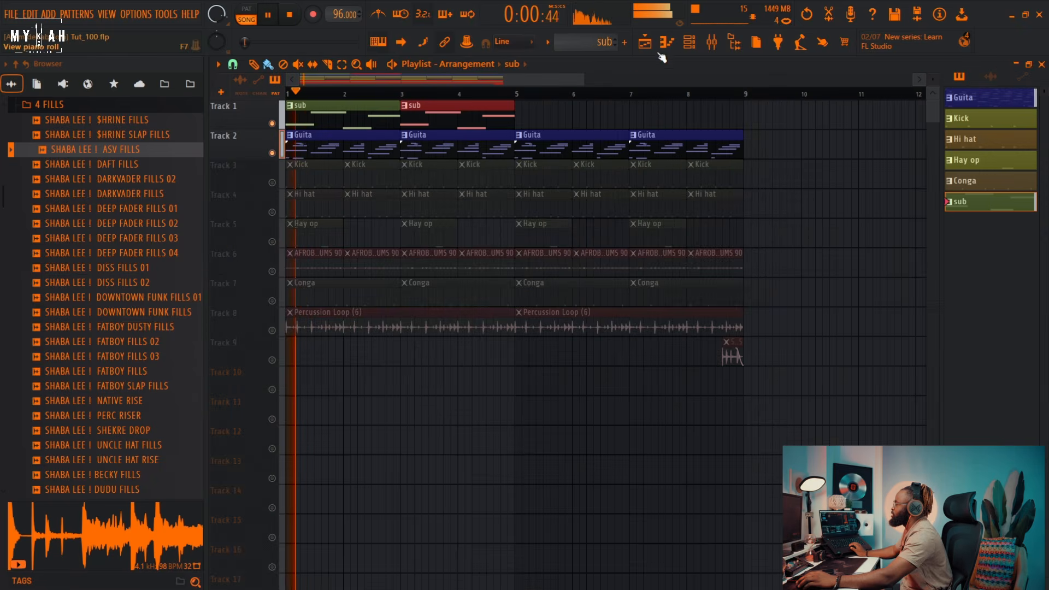
key(F6)
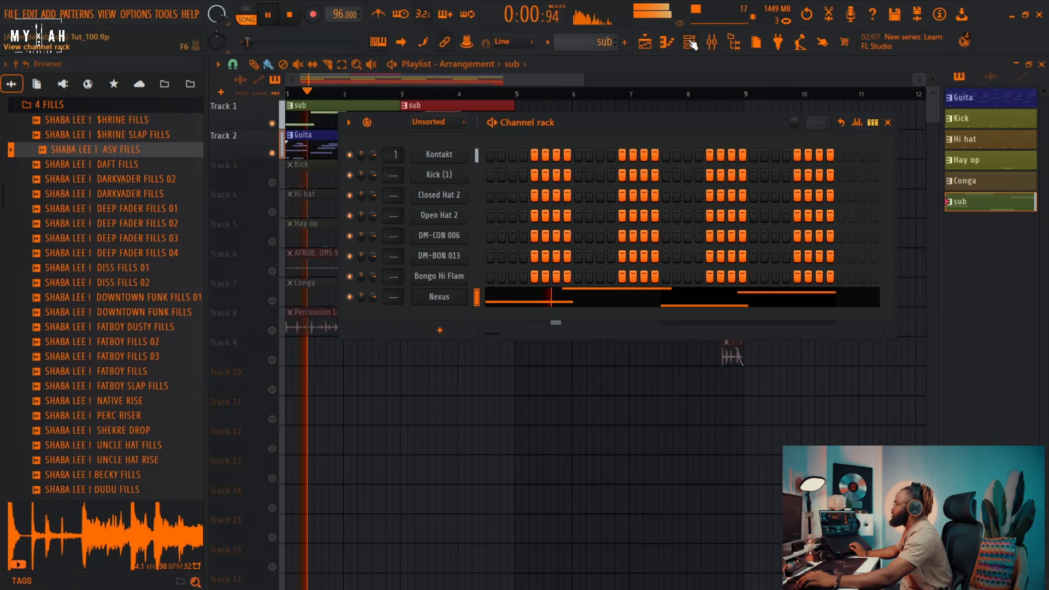
click(440, 298)
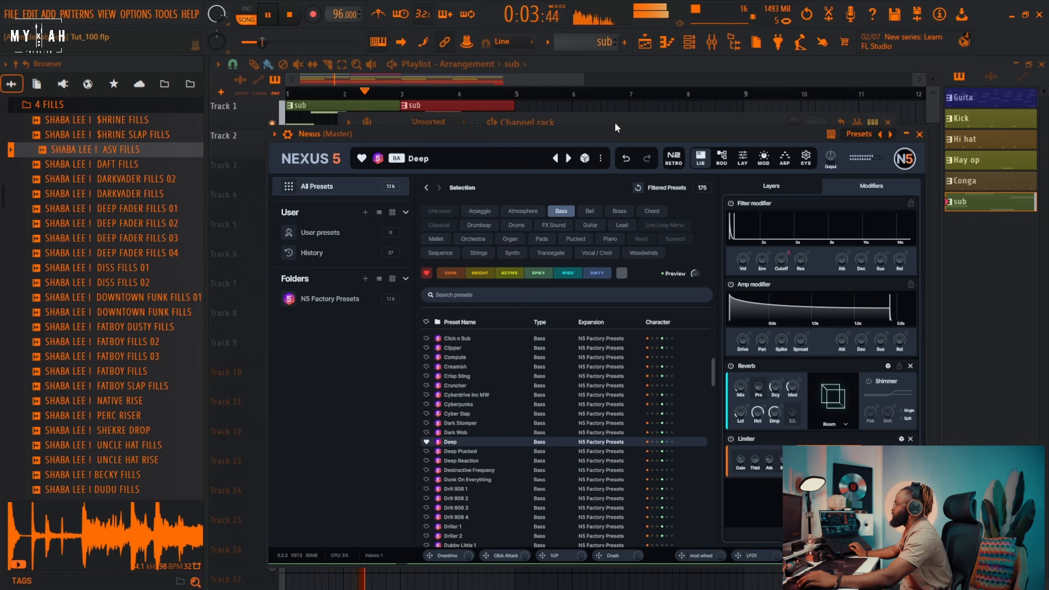
click(288, 135)
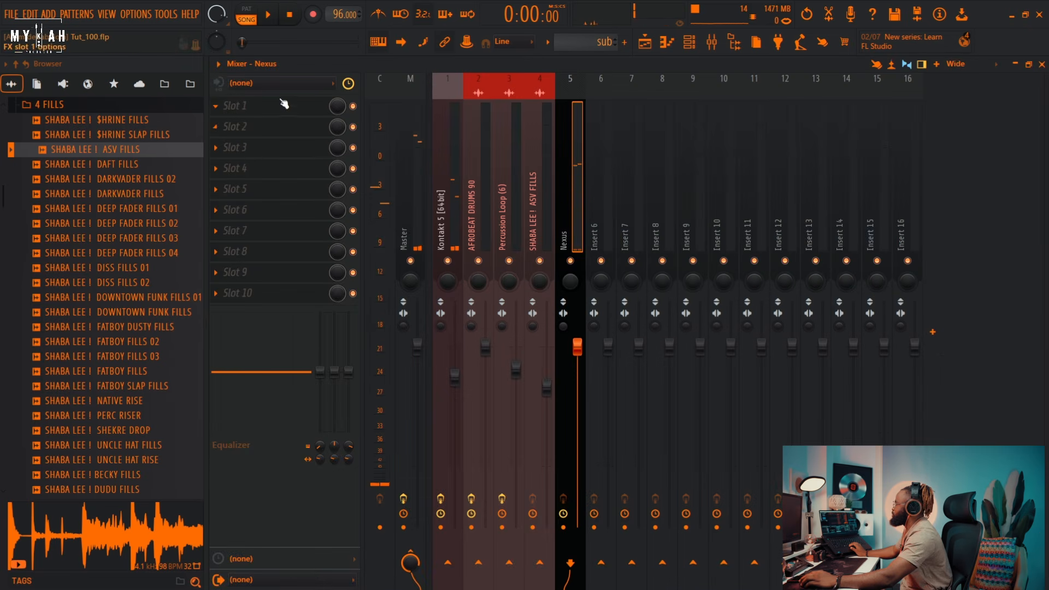
- Load Fruity Parametric EQ 2 in slot 1 of the Nexus mixer track and pull band 7 to about 102 Hz at -18 dB
click(277, 105)
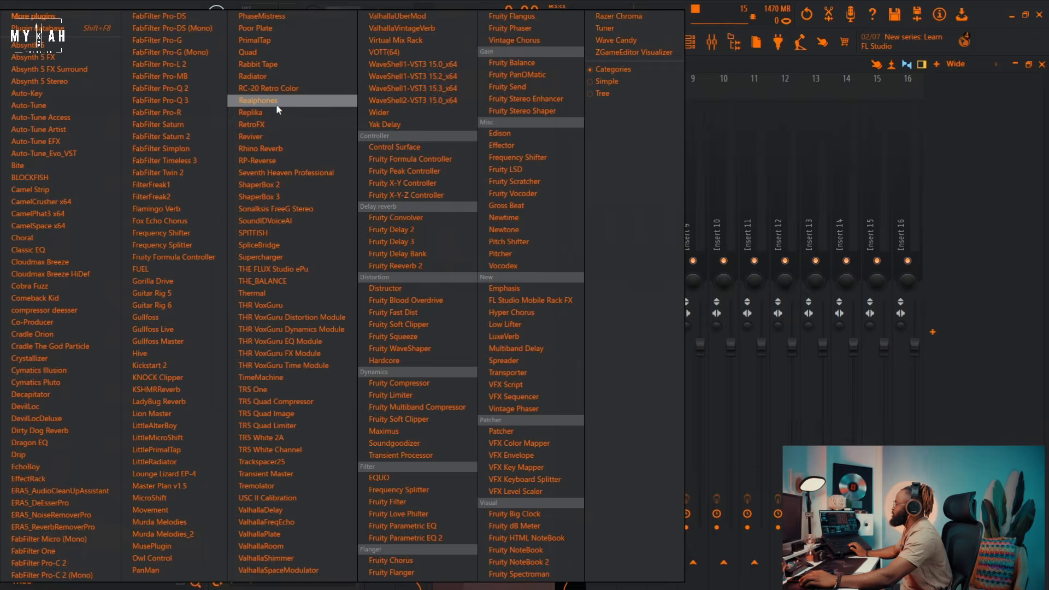
click(418, 506)
drag(577, 300, 371, 381)
key(space)
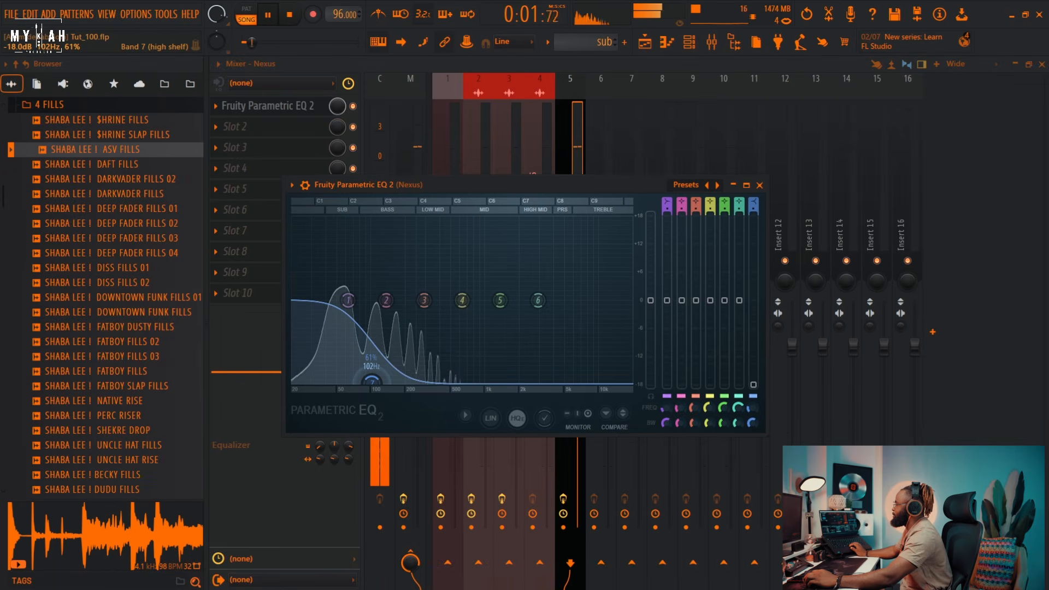
- Duplicate the sub clip along Track 1 of the playlist so it fills the arrangement up to bar 9
click(645, 42)
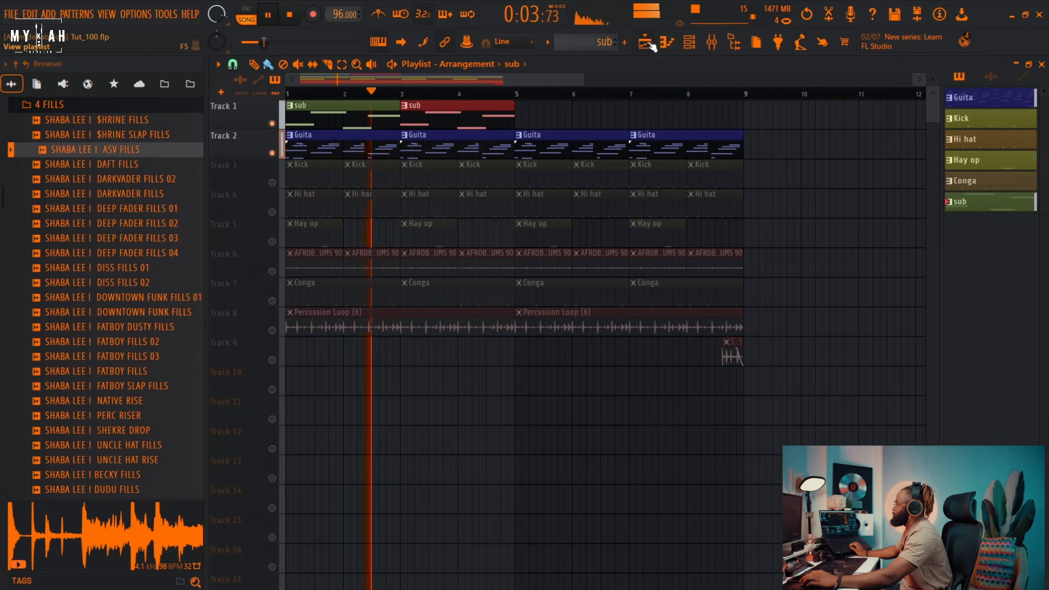
key(ctrl+b)
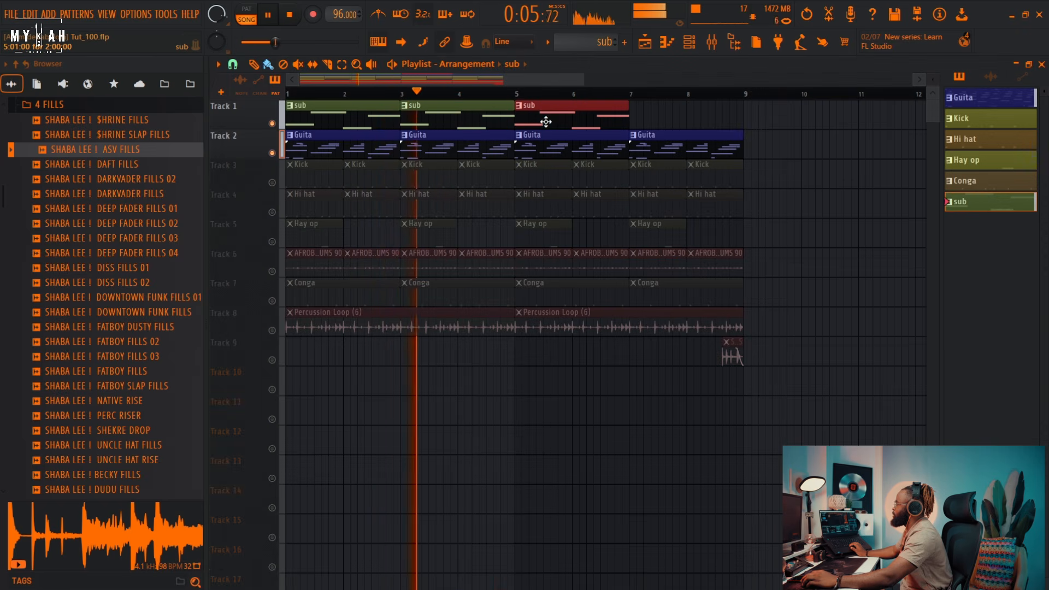
key(ctrl+b)
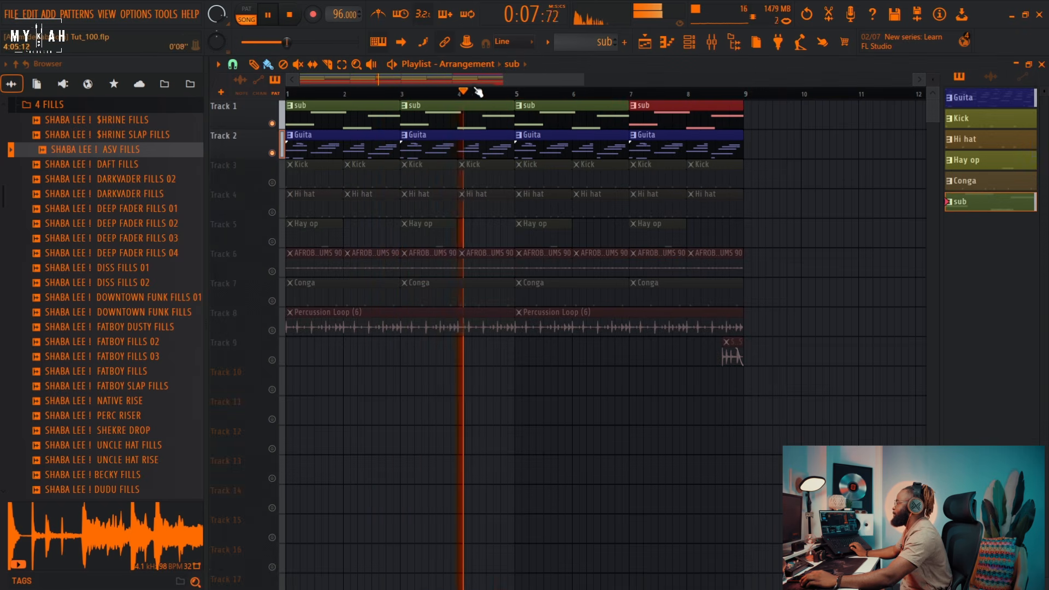
drag(582, 79, 510, 83)
key(space)
- Add a second Kontakt instance as a new channel with the RealiWhistle instrument loaded
click(691, 45)
key(space)
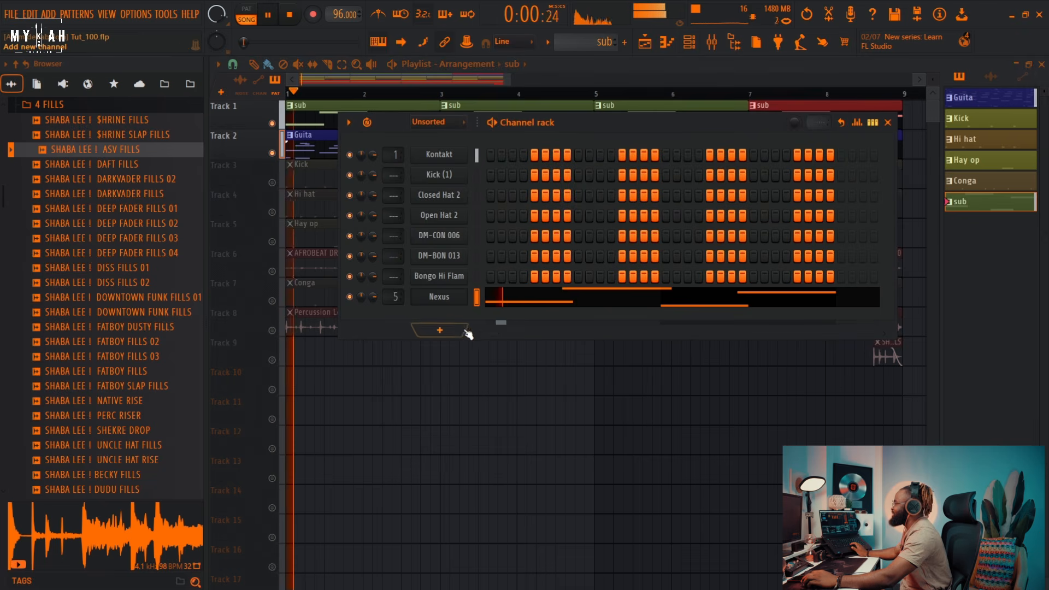
click(437, 330)
click(460, 299)
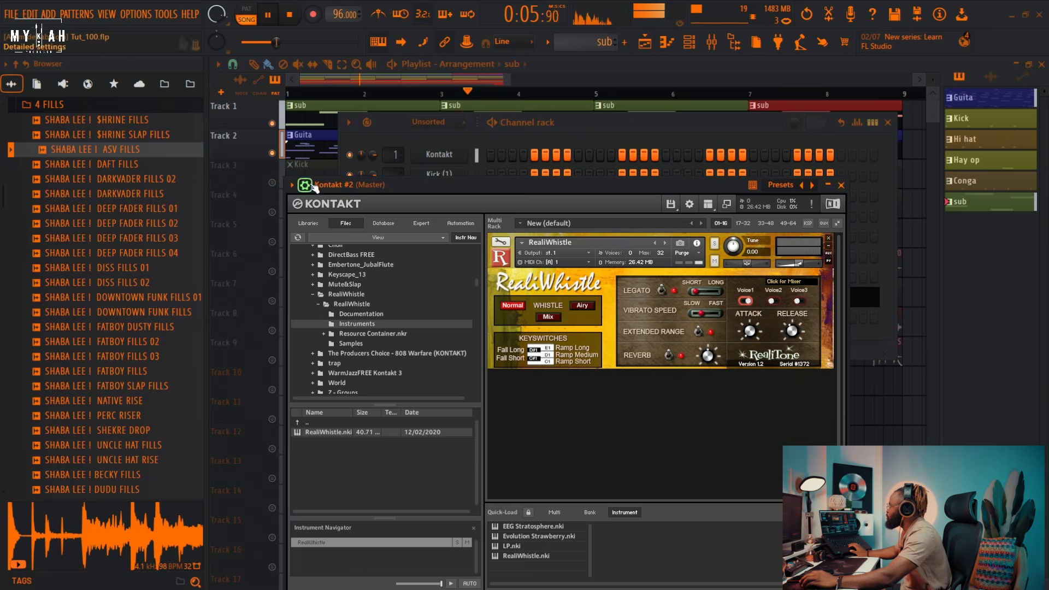
- Examine the root note and miscellaneous channel settings of Kontakt #2, and return to its instrument view
click(306, 185)
drag(371, 187, 382, 148)
click(373, 170)
key(space)
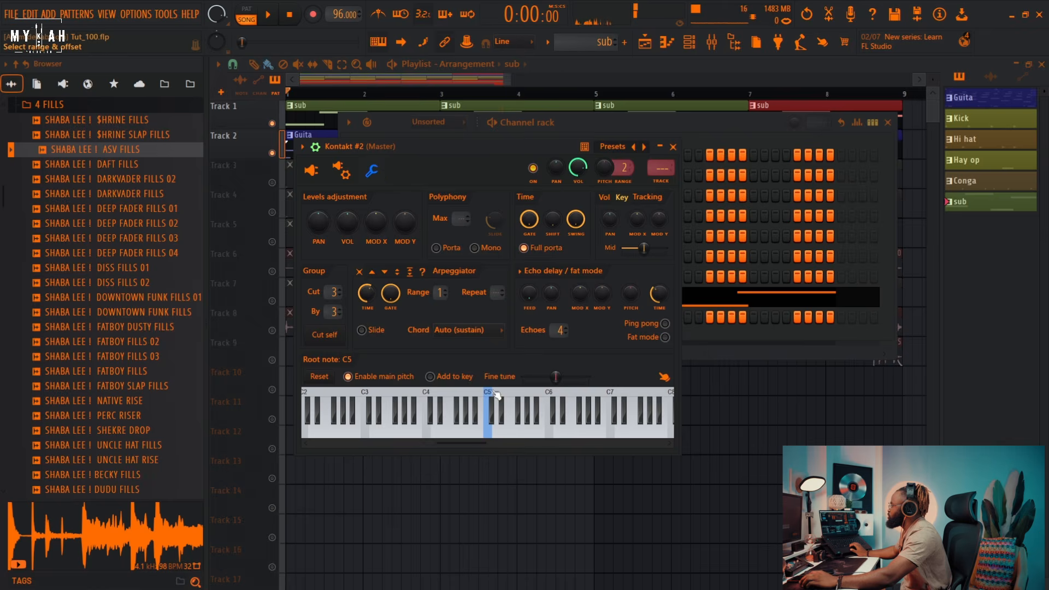
click(310, 170)
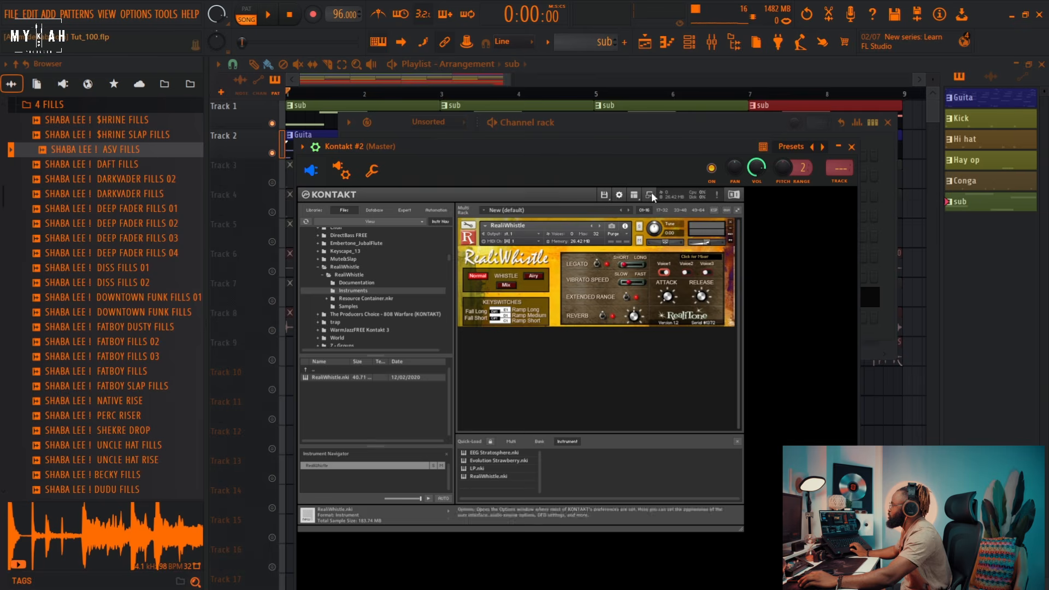
- Route Kontakt #2 to mixer track 6 and load the ADLIB VOX mixer track state on it with the volume around -7 dB
click(839, 182)
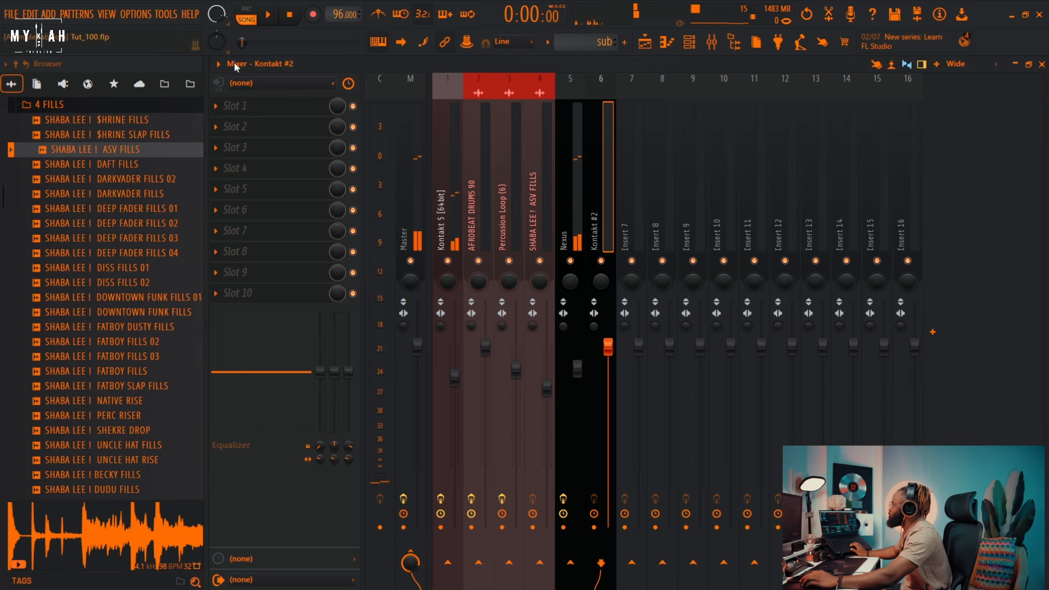
click(217, 64)
mouse_move(246, 226)
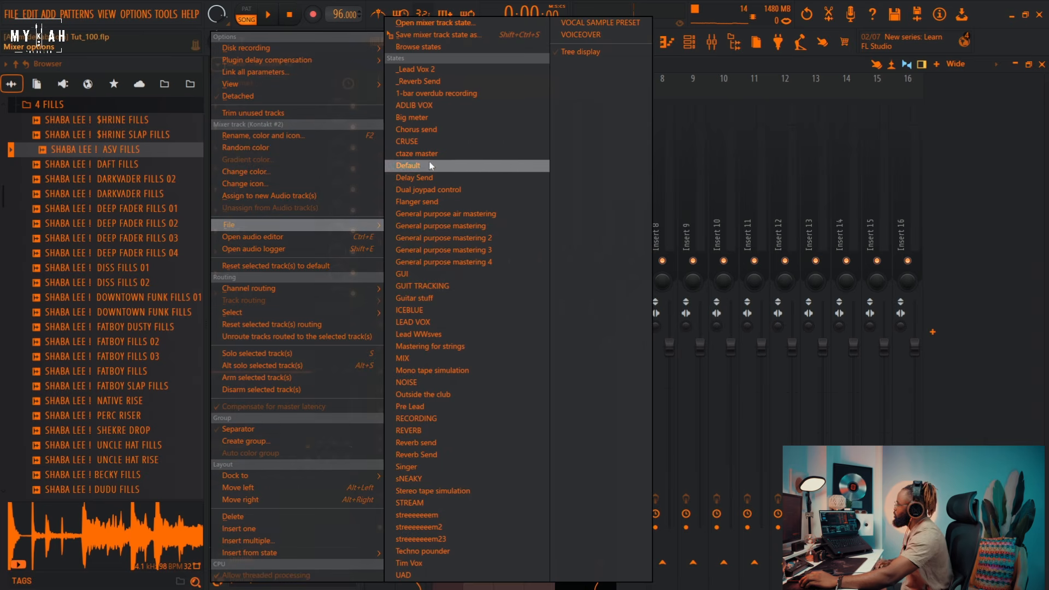
click(421, 106)
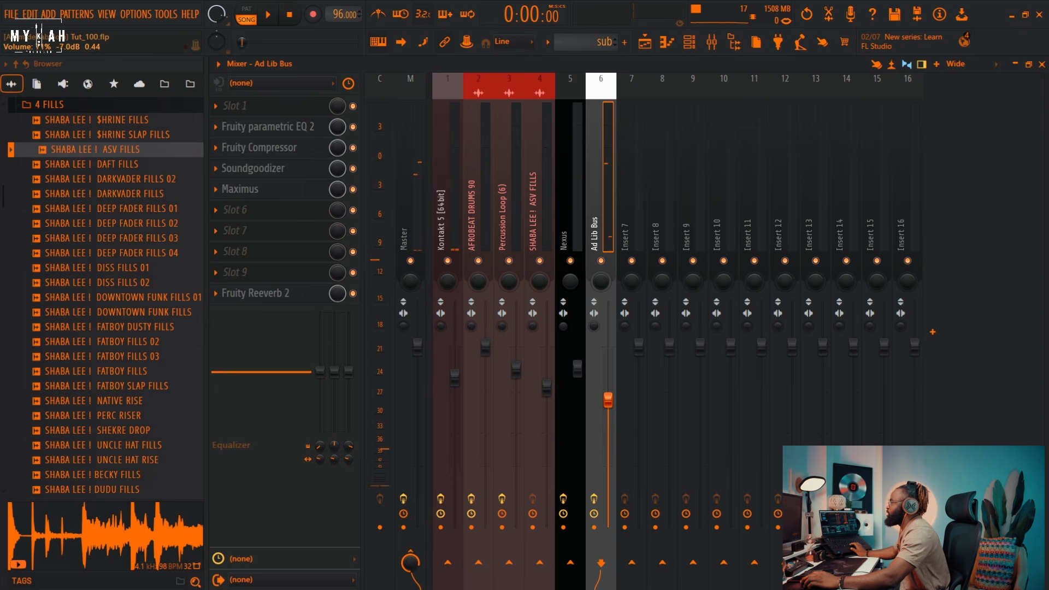
key(space)
key(space)
- Create a pattern named whistle on a new playlist track above sub and record the whistle melody into it from bar 1
click(643, 43)
click(549, 44)
click(601, 64)
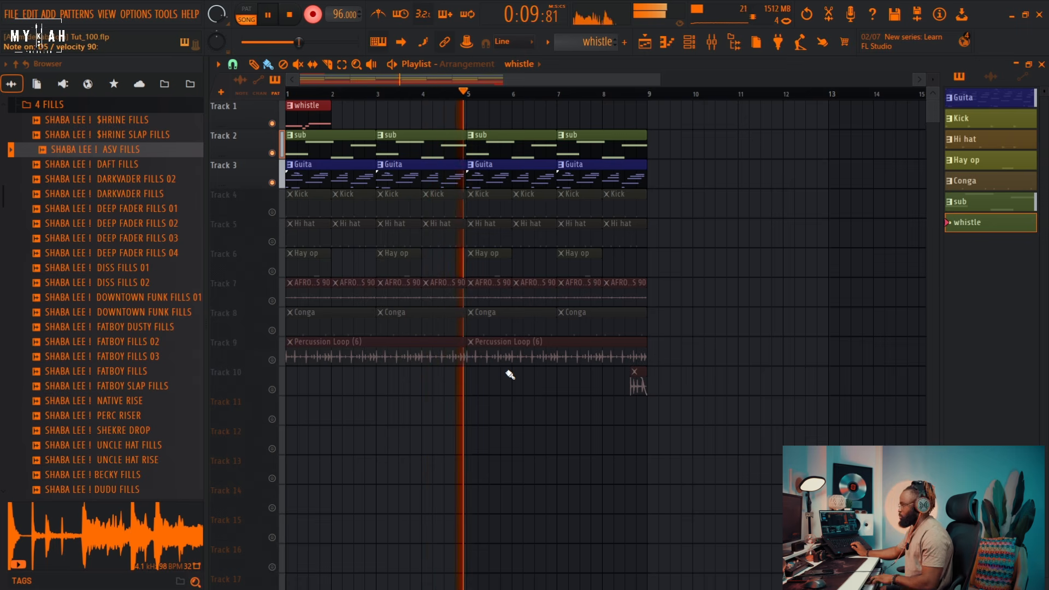
- End the whistle recording and duplicate the whistle clip so Track 1 is filled up to bar 9
key(space)
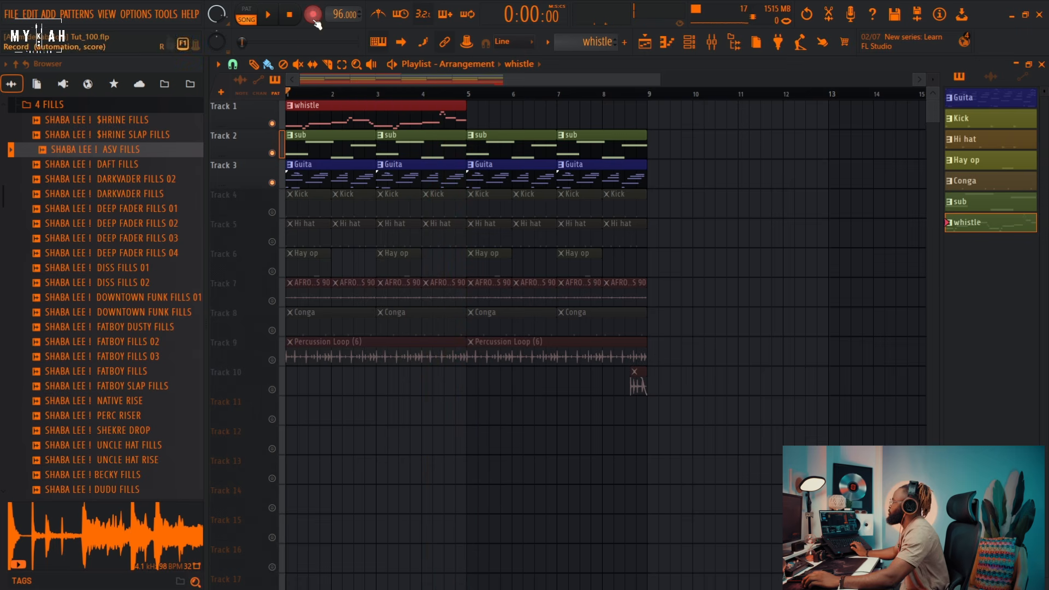
key(space)
key(ctrl+b)
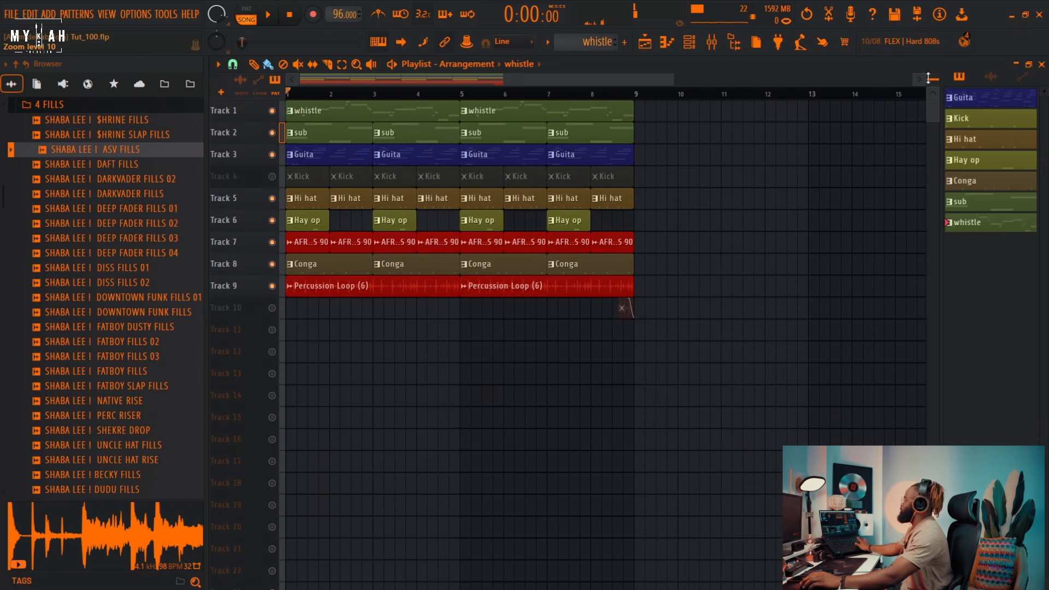
- Add Analog Lab V as a new channel
click(691, 44)
click(432, 339)
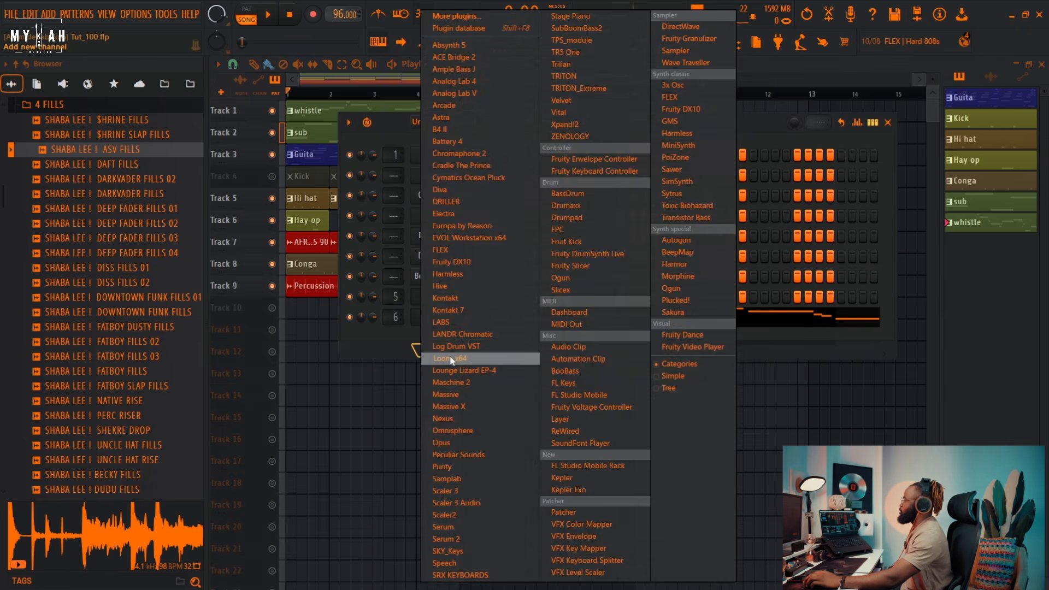
click(473, 93)
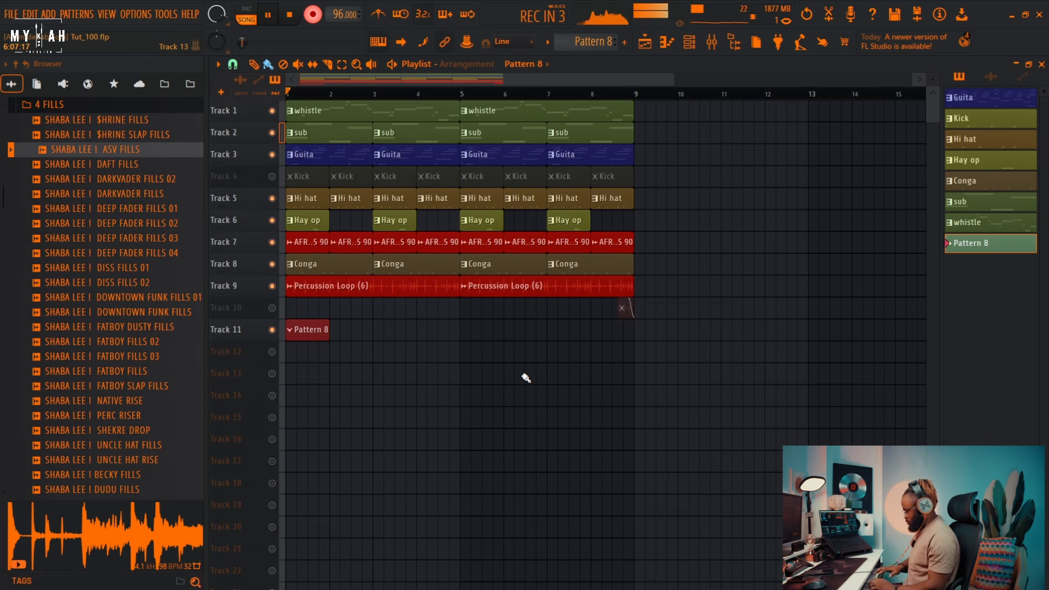
- Record a two-bar Analog Lab V chord progression into Pattern 8 and review its notes in the piano roll
key(space)
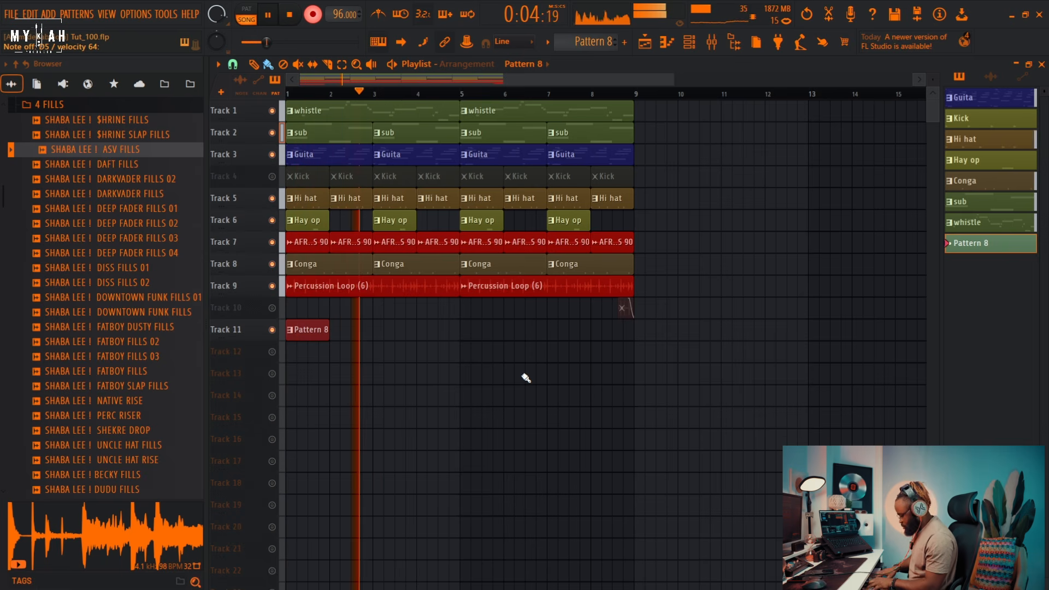
key(space)
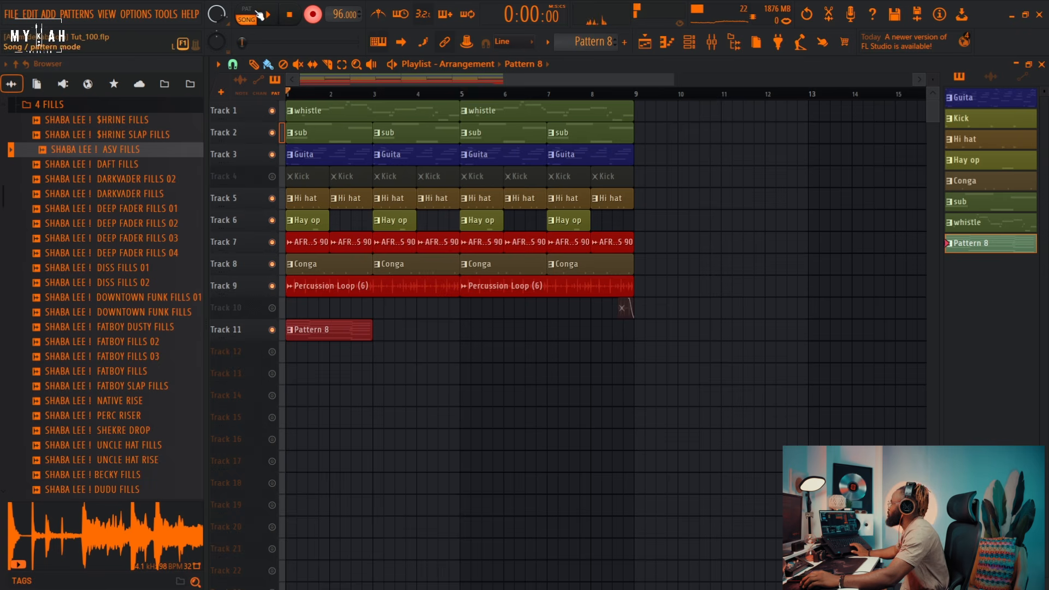
click(670, 43)
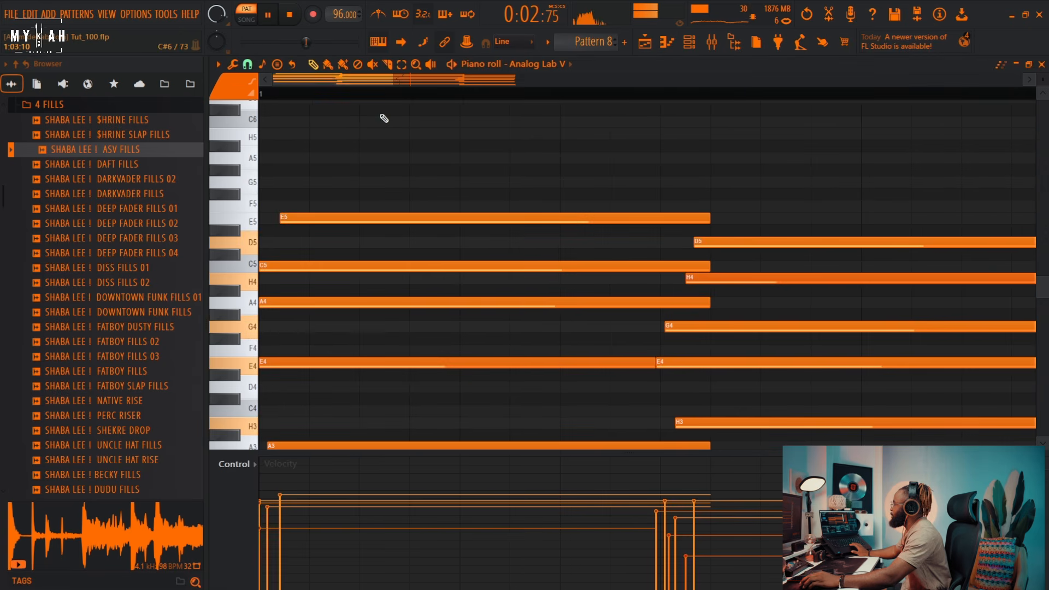
scroll(375, 100, down, 6)
scroll(508, 332, down, 3)
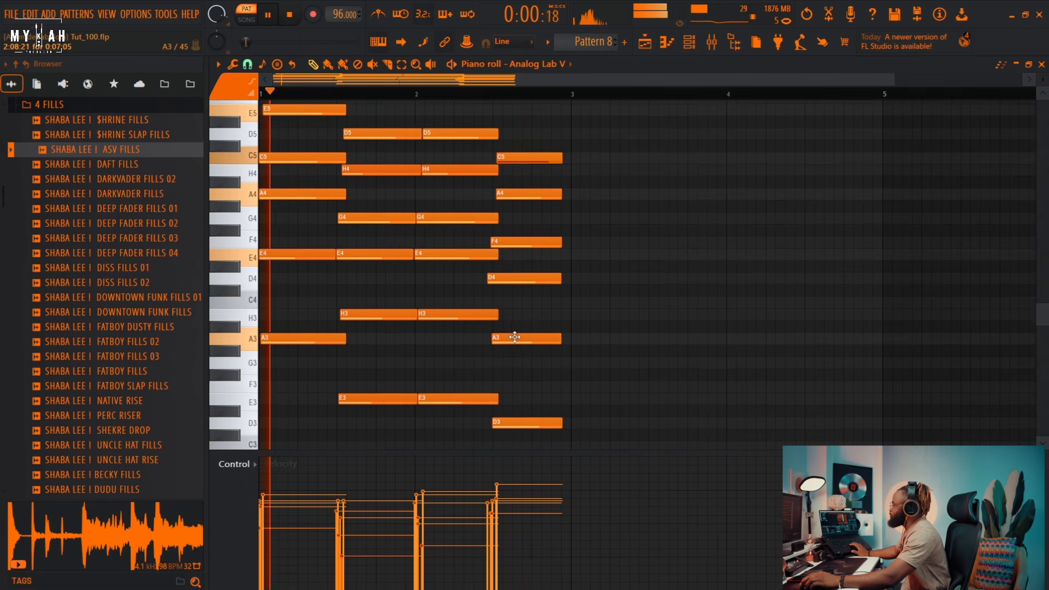
key(F5)
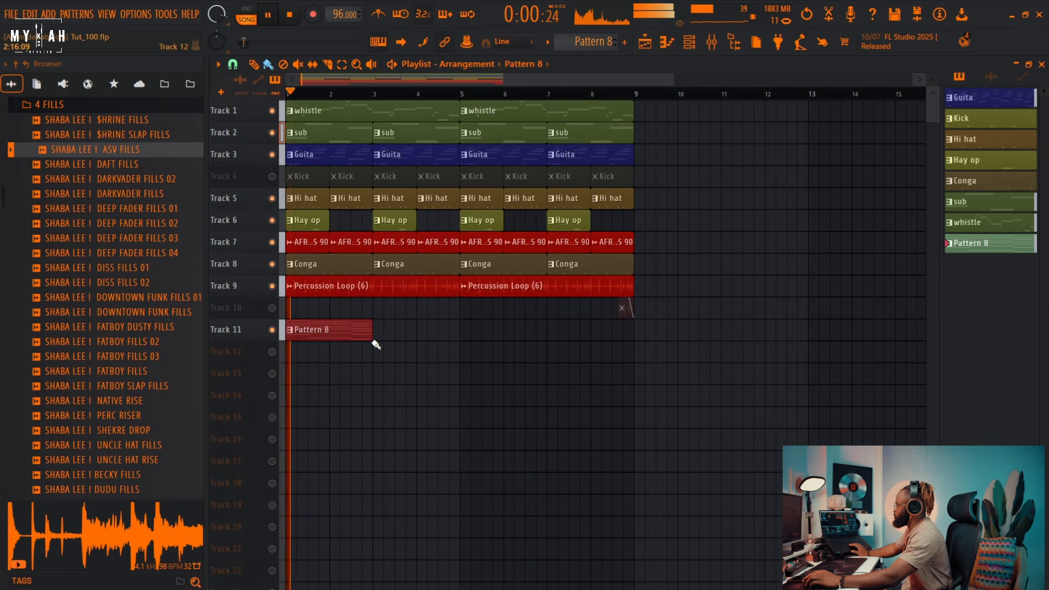
- Set the playlist snap to Bar and repeat the Pattern 8 clip along Track 11 up to bar 9
click(381, 335)
right_click(423, 331)
click(233, 65)
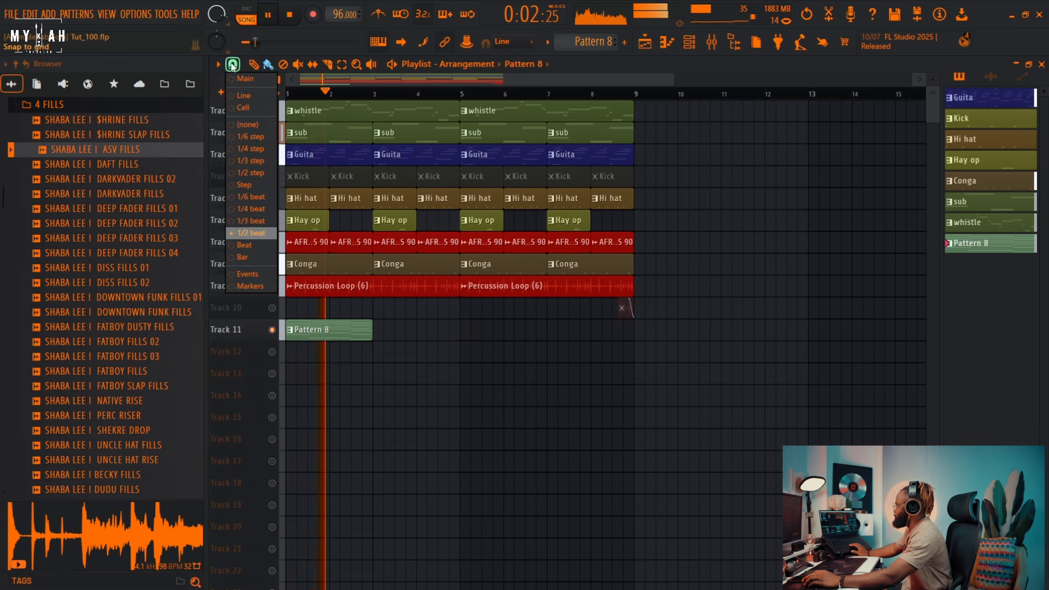
click(244, 256)
click(375, 335)
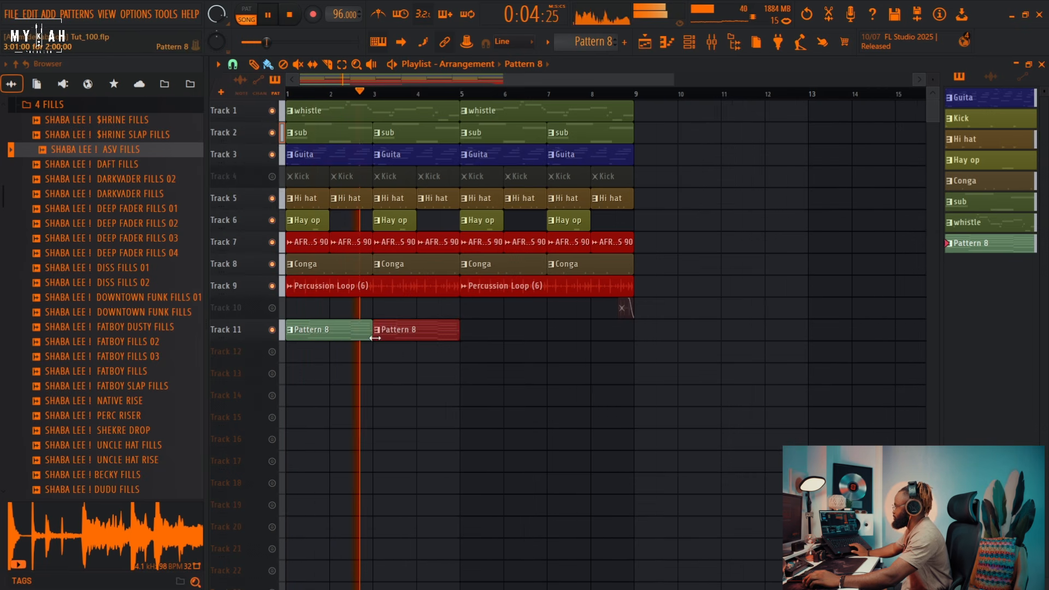
click(470, 334)
click(551, 335)
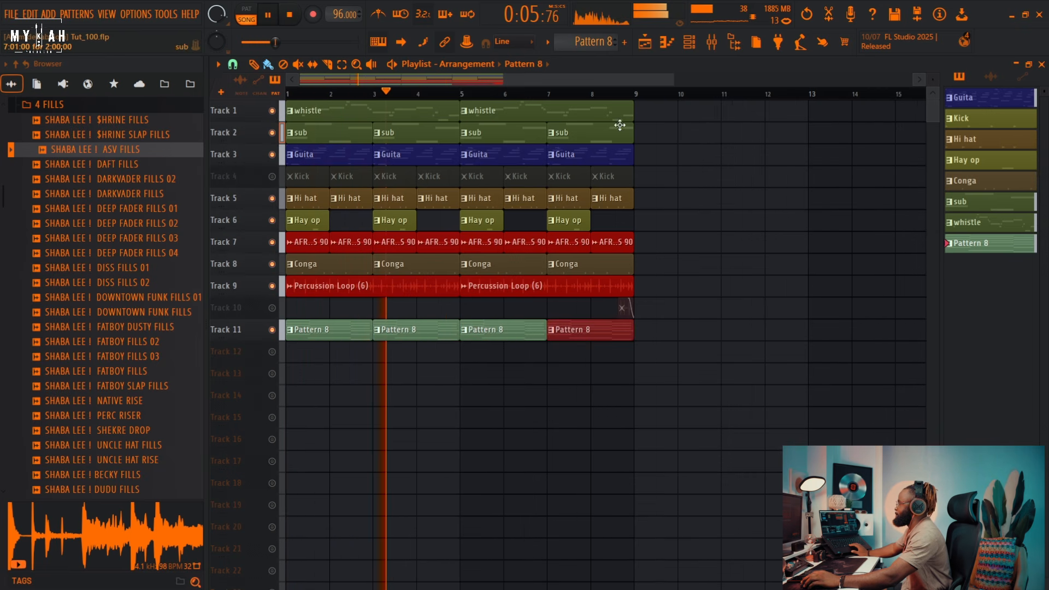
- Review the Analog Lab V mixer track and the chord notes of Pattern 8 in the piano roll
click(711, 44)
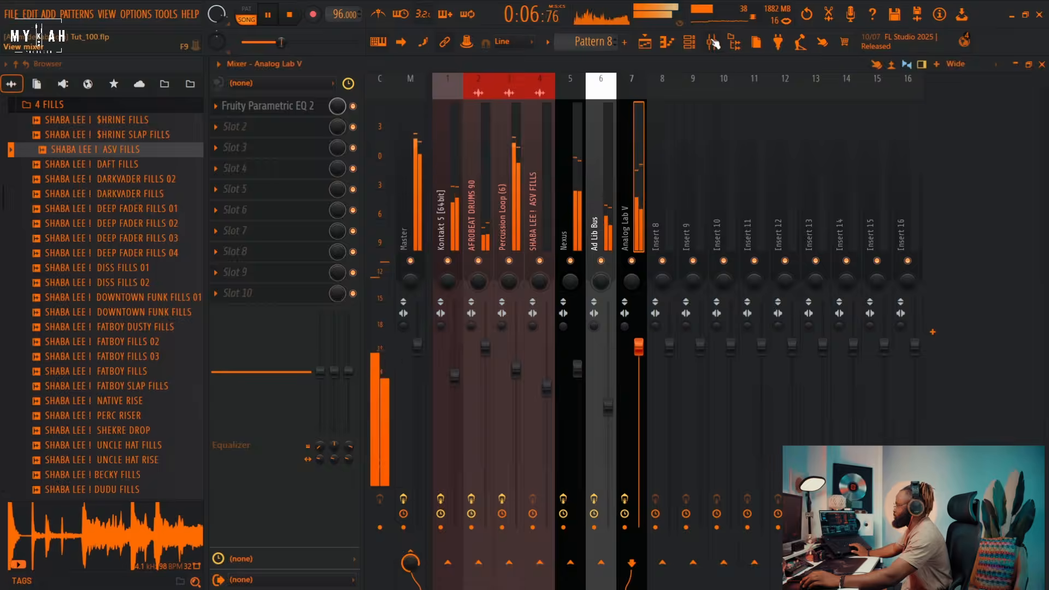
click(667, 44)
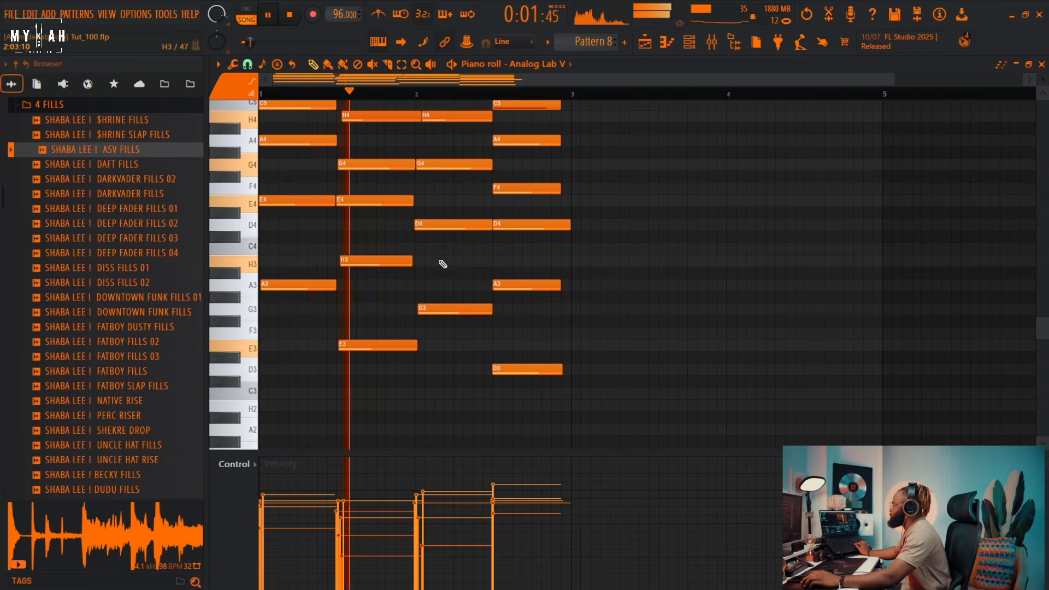
scroll(445, 270, up, 2)
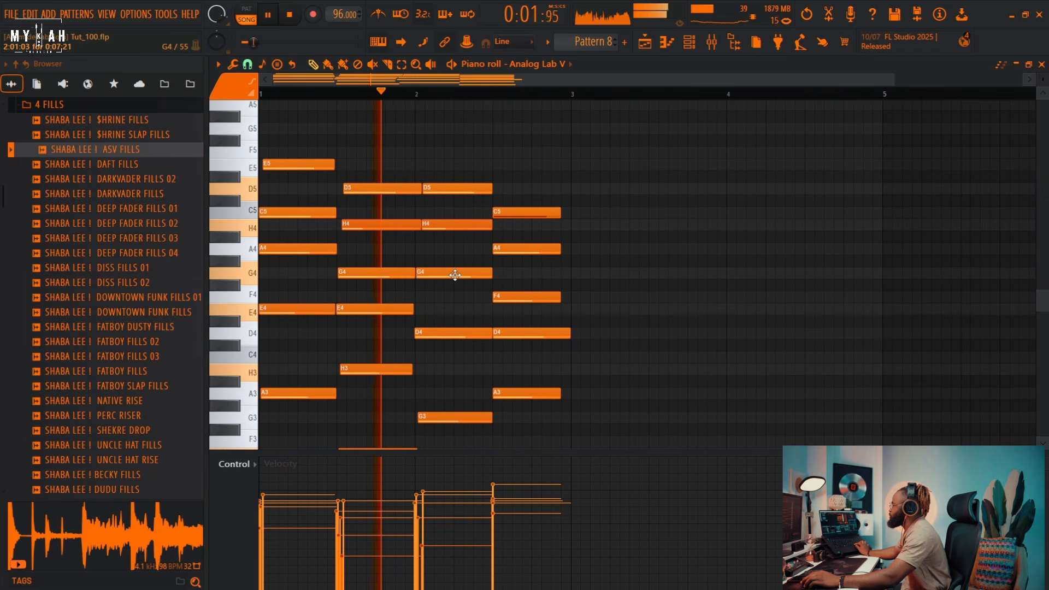
drag(419, 186, 416, 231)
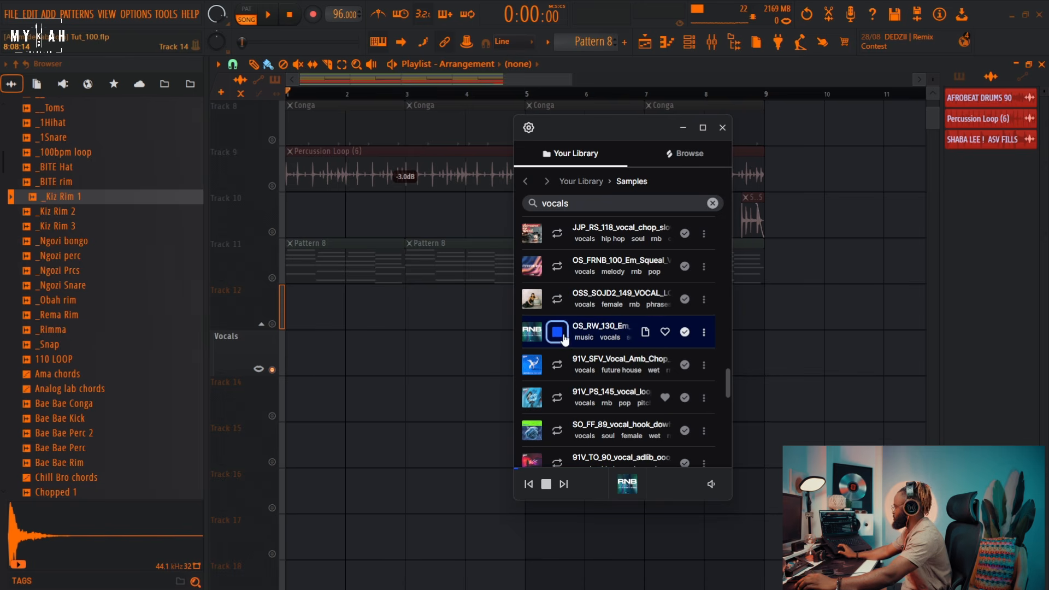
- Audition vocal samples in the library and place SO_FF_89_vocal_hook_dowhat_wet at bar 1 of Track 12
key(Down)
key(Down)
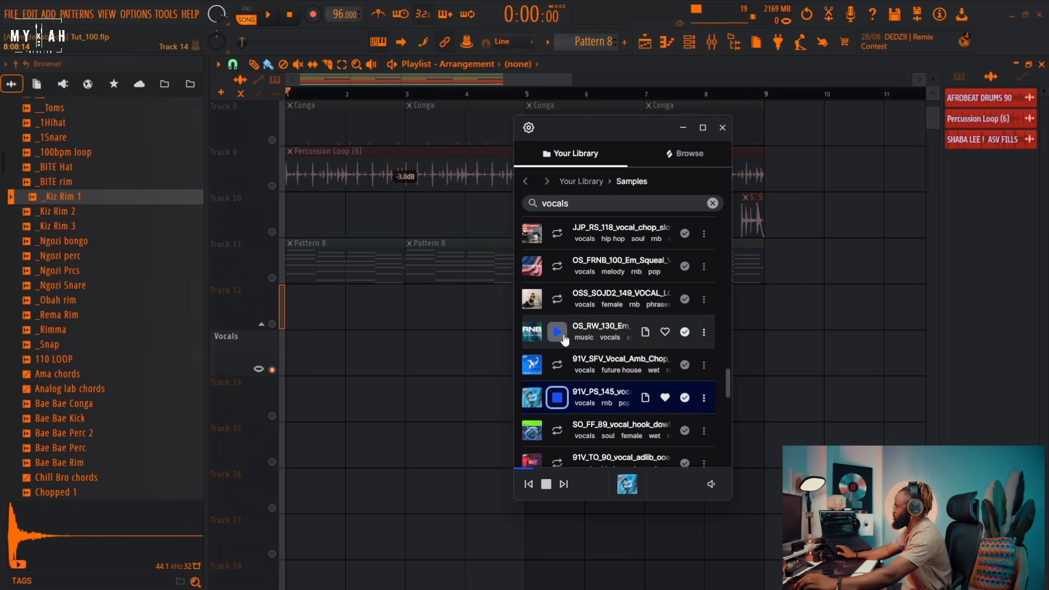
key(Down)
scroll(563, 336, down, 3)
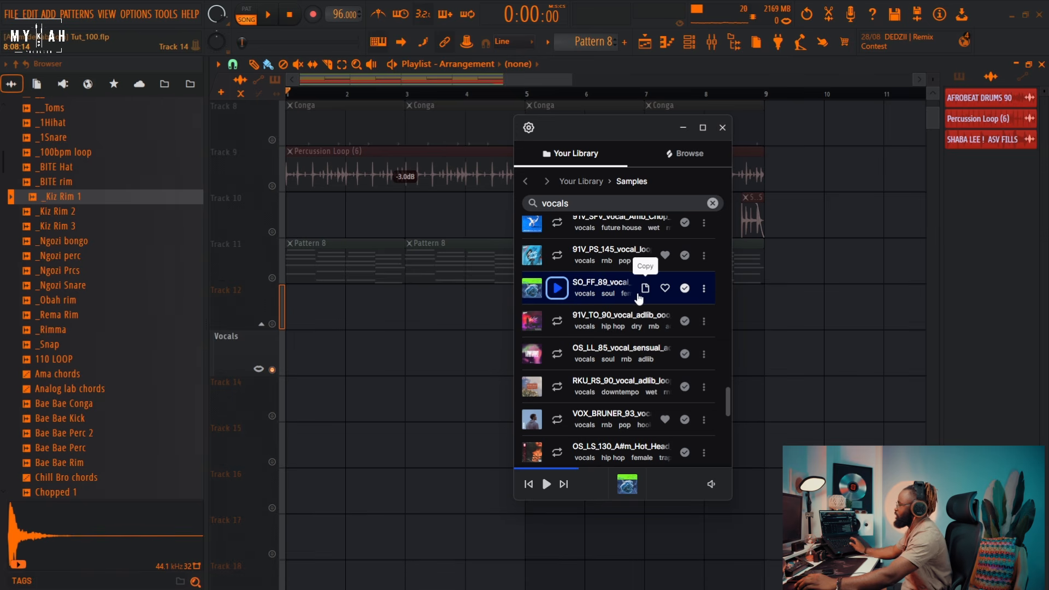
drag(545, 299, 294, 310)
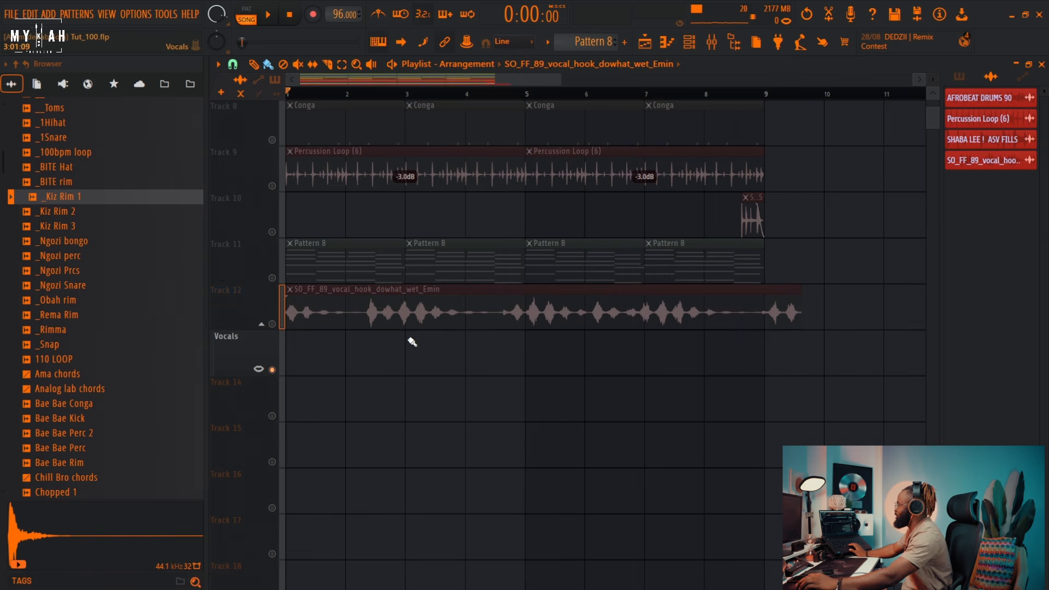
- Set the vocal hook clip's time stretching mode to Stretch and lower its pitch
double_click(438, 310)
click(571, 200)
click(566, 236)
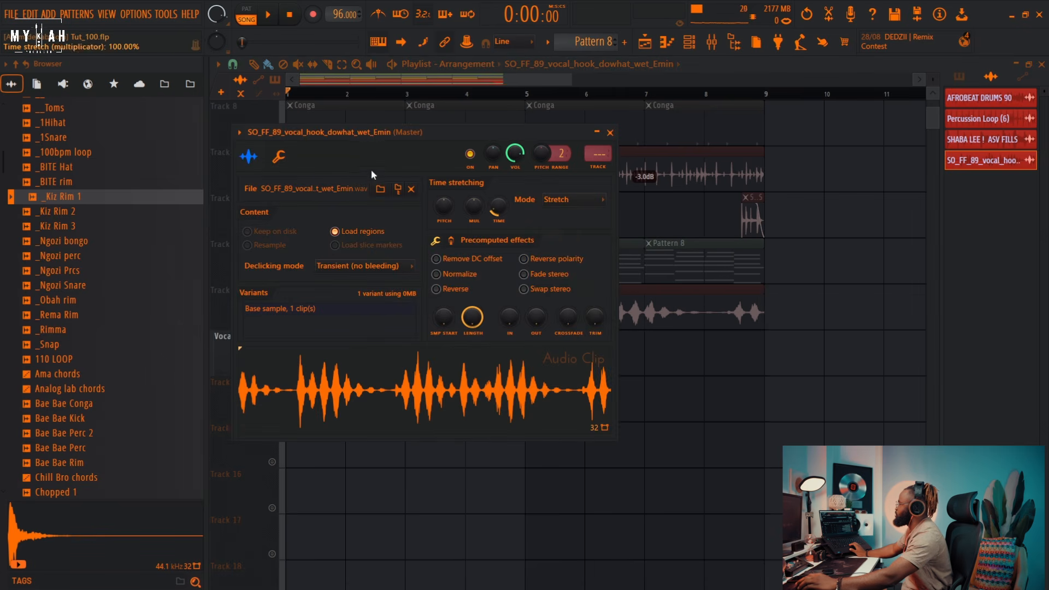
click(278, 158)
click(260, 158)
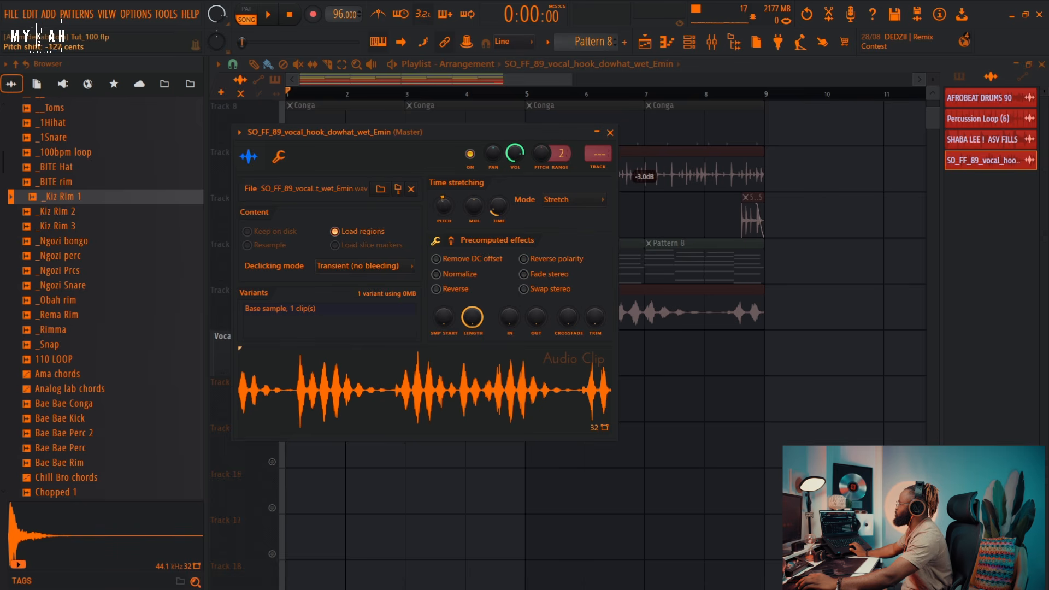
key(Escape)
- Unmute Track 12, lower the vocal clip's volume to -12.3 dB, and unmute Track 11 to play it with the chords
click(272, 324)
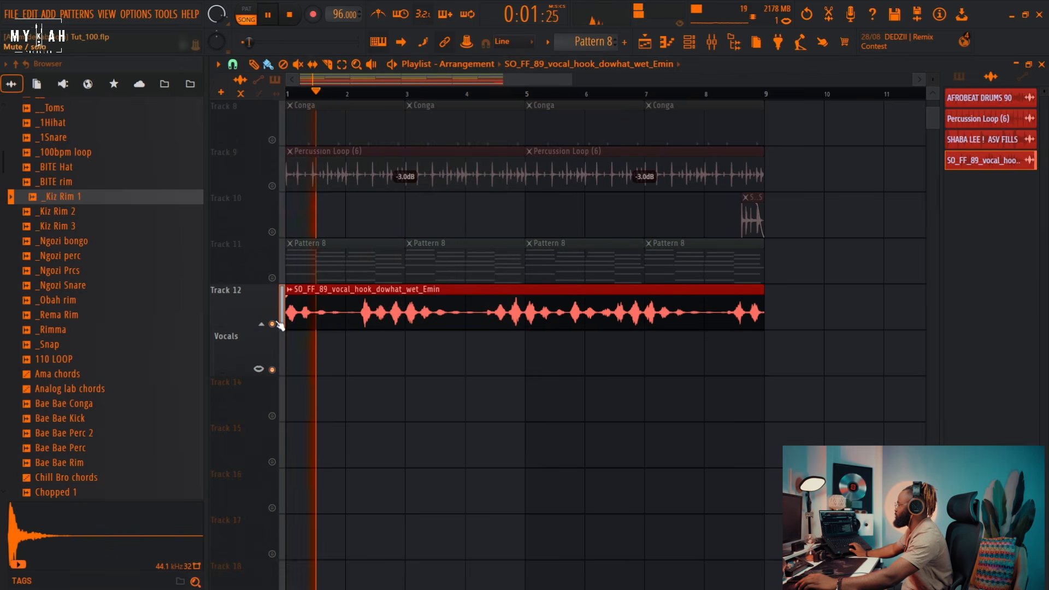
mouse_move(525, 326)
mouse_down()
mouse_move(525, 360)
mouse_move(525, 329)
mouse_up()
key(space)
click(272, 278)
key(space)
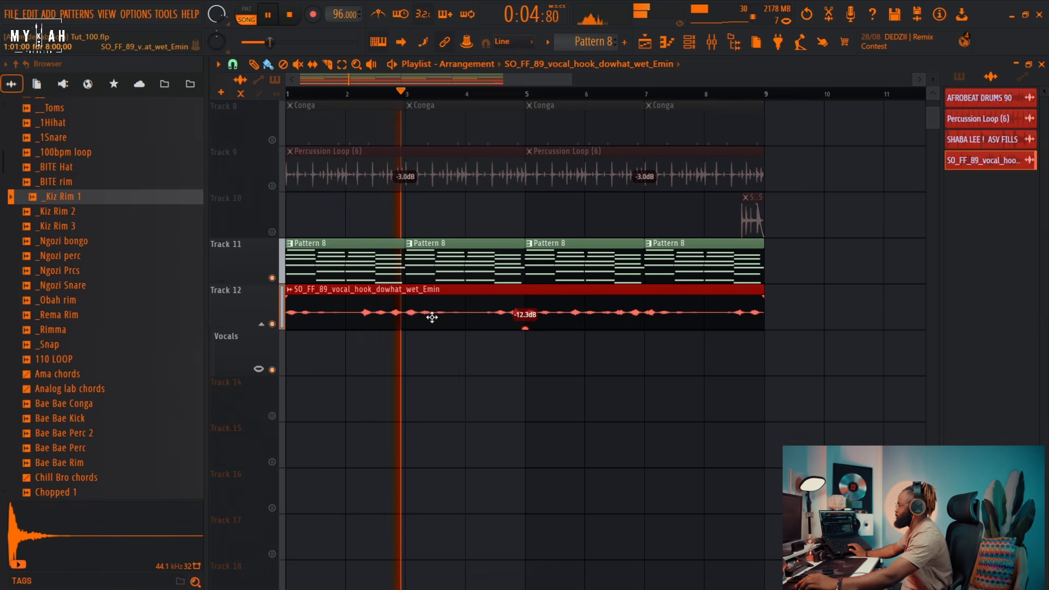
- Route the vocal hook to mixer track 8 and load the Ad Lib Bus mixer track preset on it
double_click(477, 305)
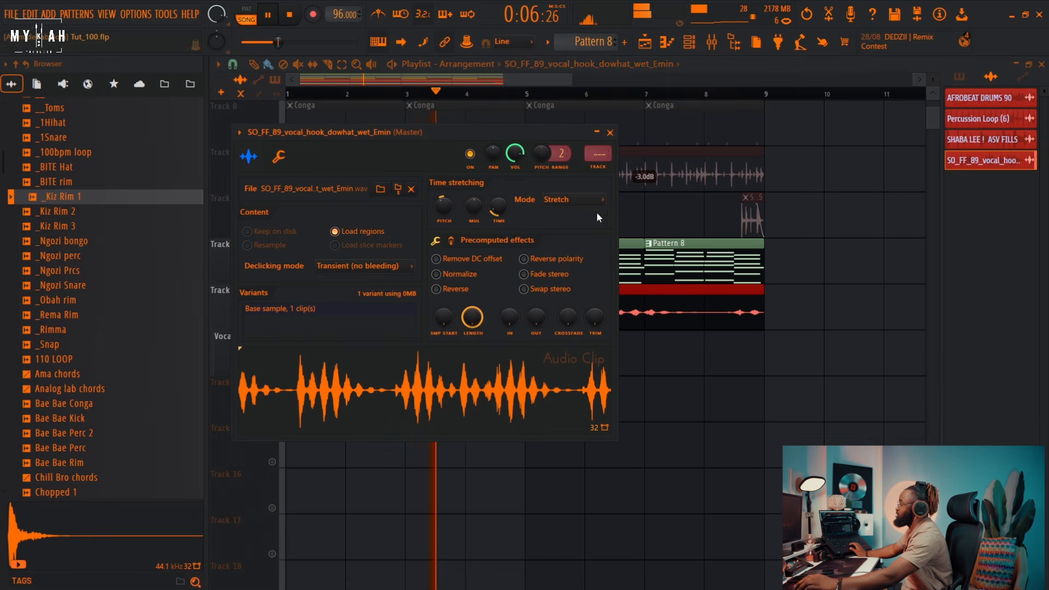
click(605, 174)
click(219, 64)
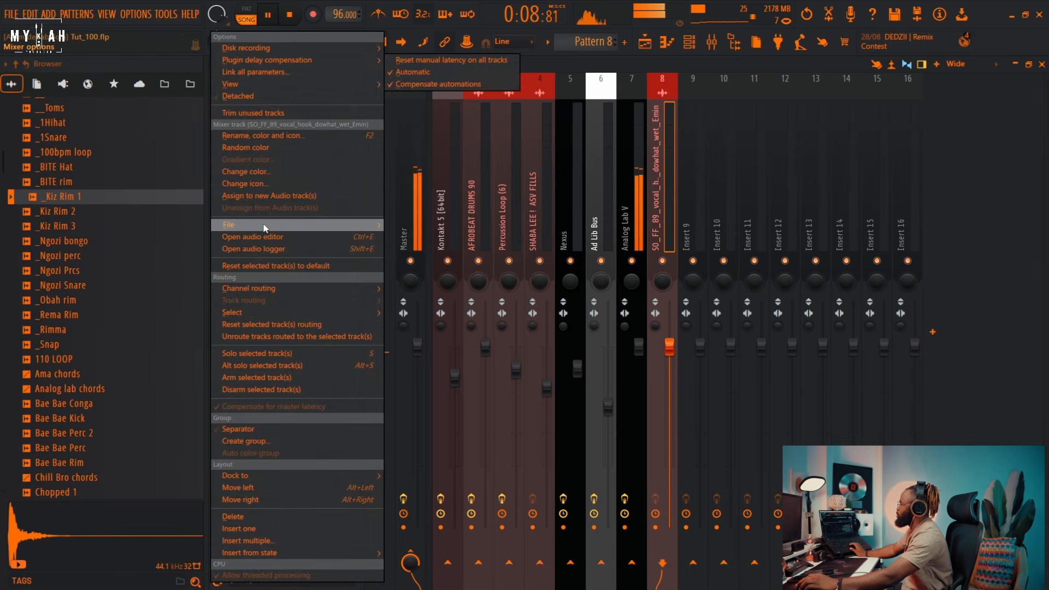
mouse_move(372, 224)
click(413, 105)
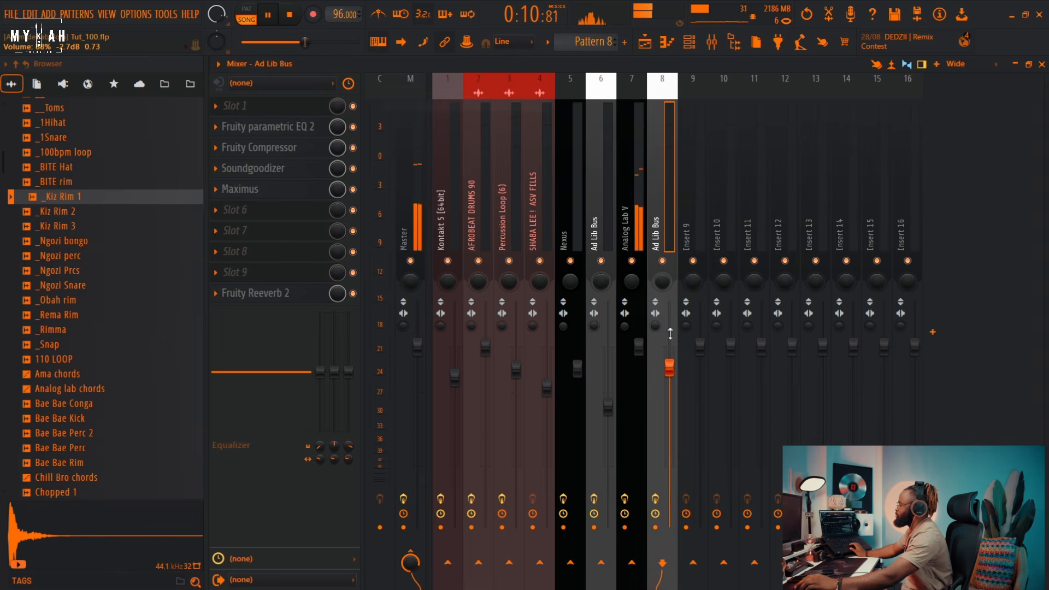
- Reset the volume fader of the vocal's Ad Lib Bus track and lower the Fruity Reeverb 2 mix level
right_click(673, 371)
click(692, 375)
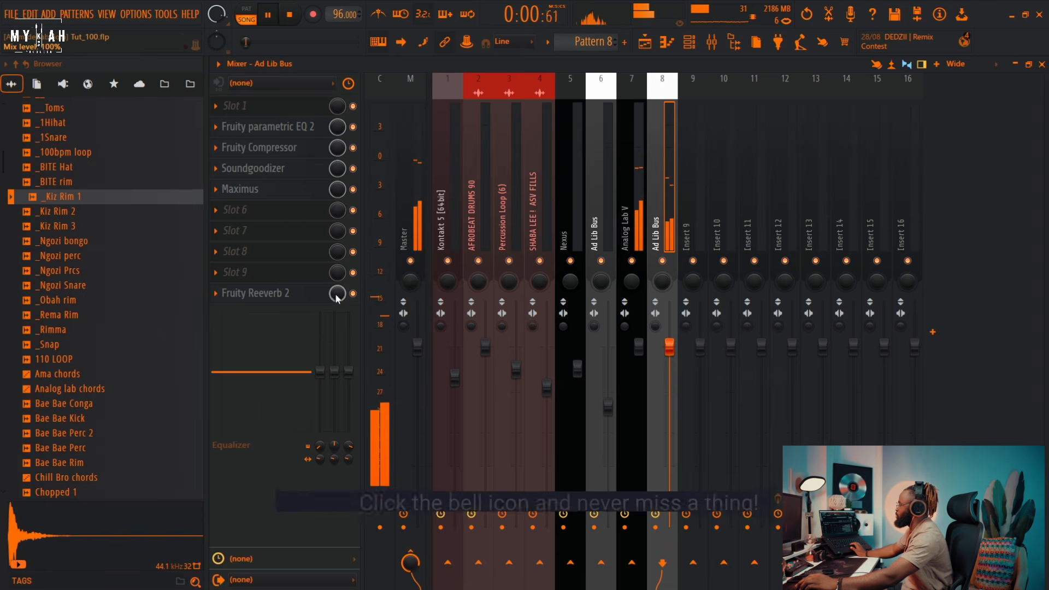
drag(337, 294, 338, 310)
- Unmute the playlist's drum, percussion and fill tracks, Tracks 4 to 10, while the chords and vocal play
click(645, 42)
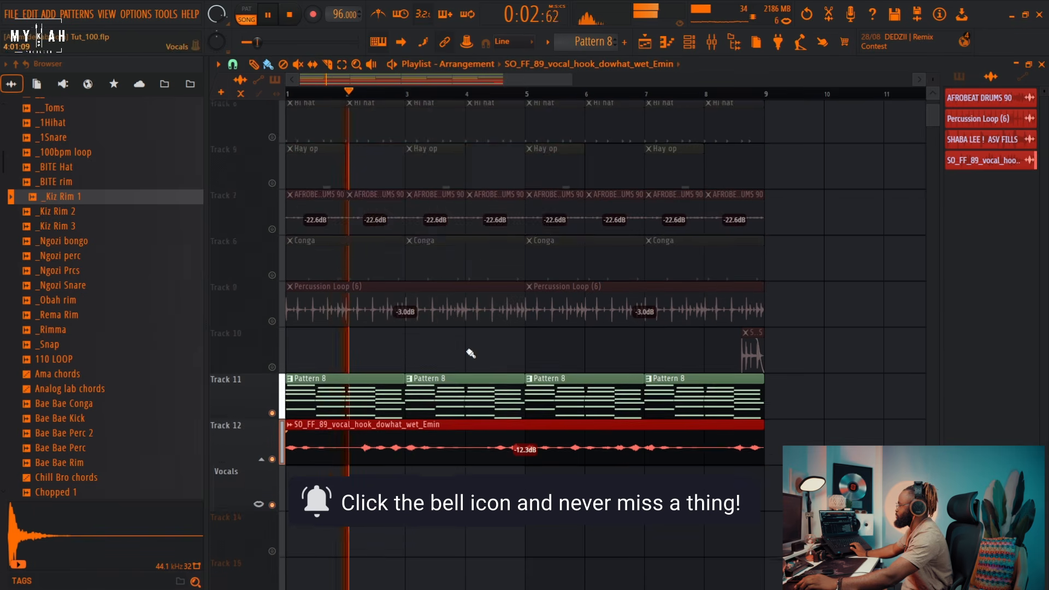
scroll(468, 352, up, 2)
click(278, 420)
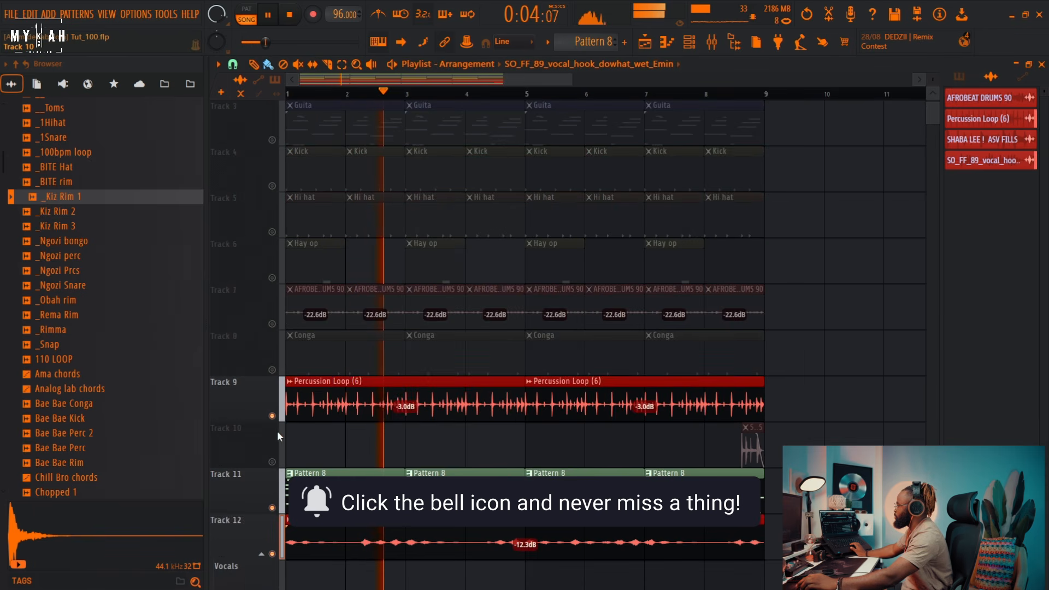
click(272, 462)
click(272, 370)
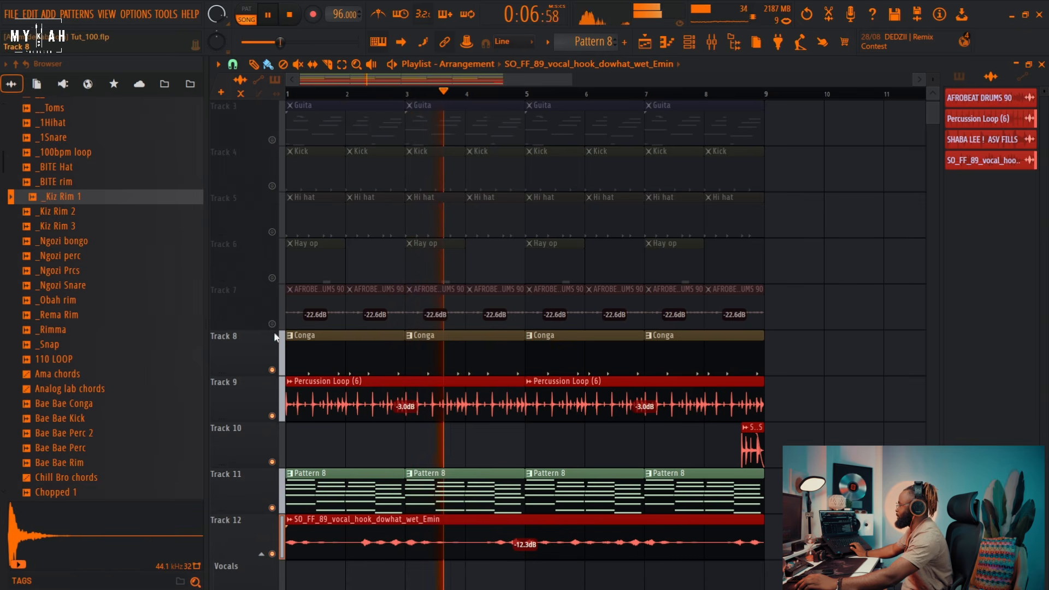
click(272, 324)
click(272, 278)
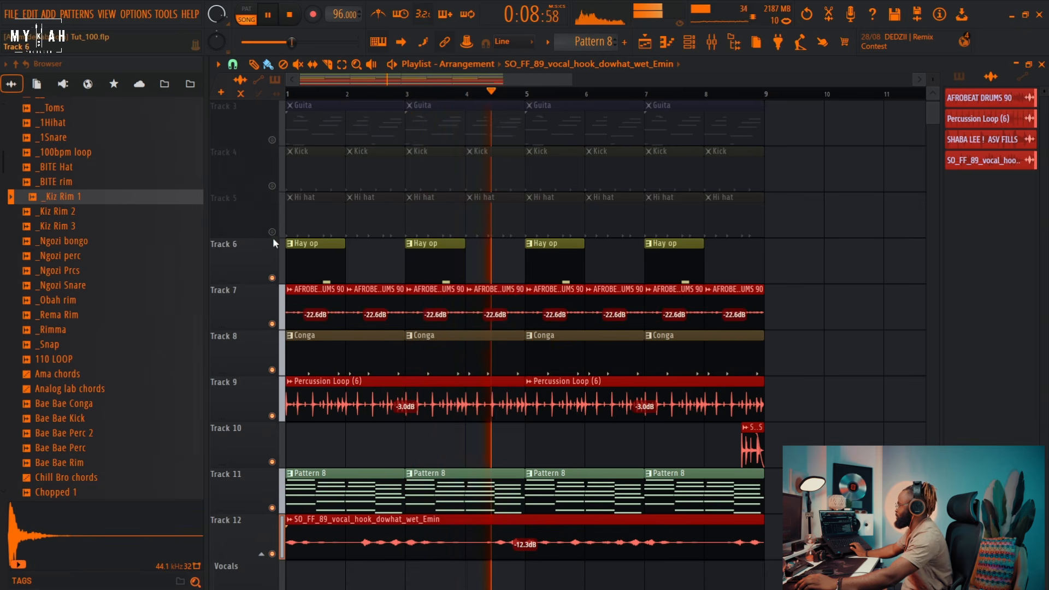
click(273, 232)
click(272, 185)
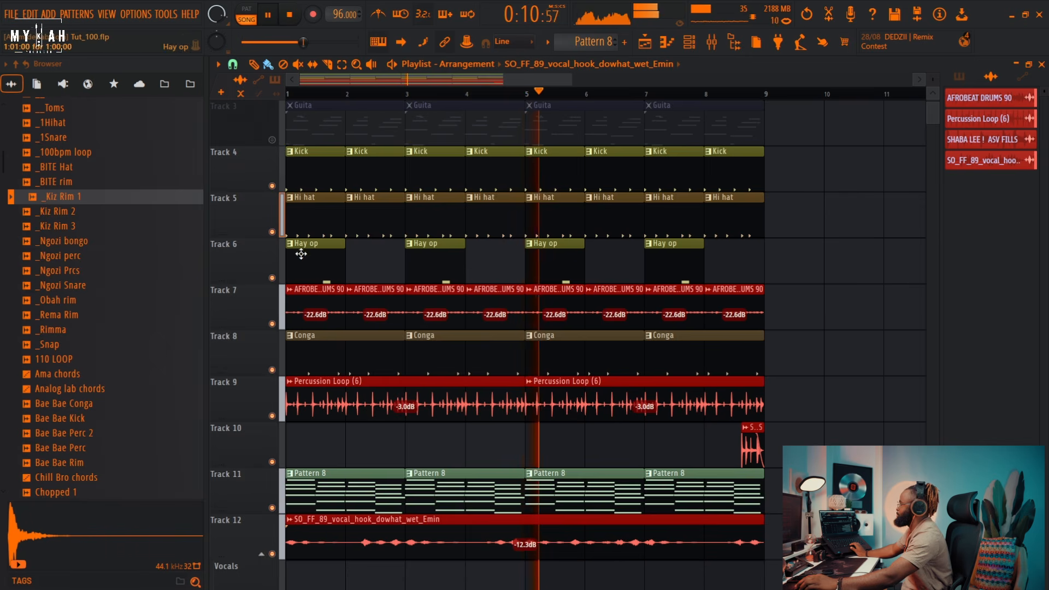
- Unmute the sub, whistle and guitar tracks, and mute the AFROBEAT DRUMS 90 loop on Track 7
scroll(280, 197, up, 2)
click(272, 185)
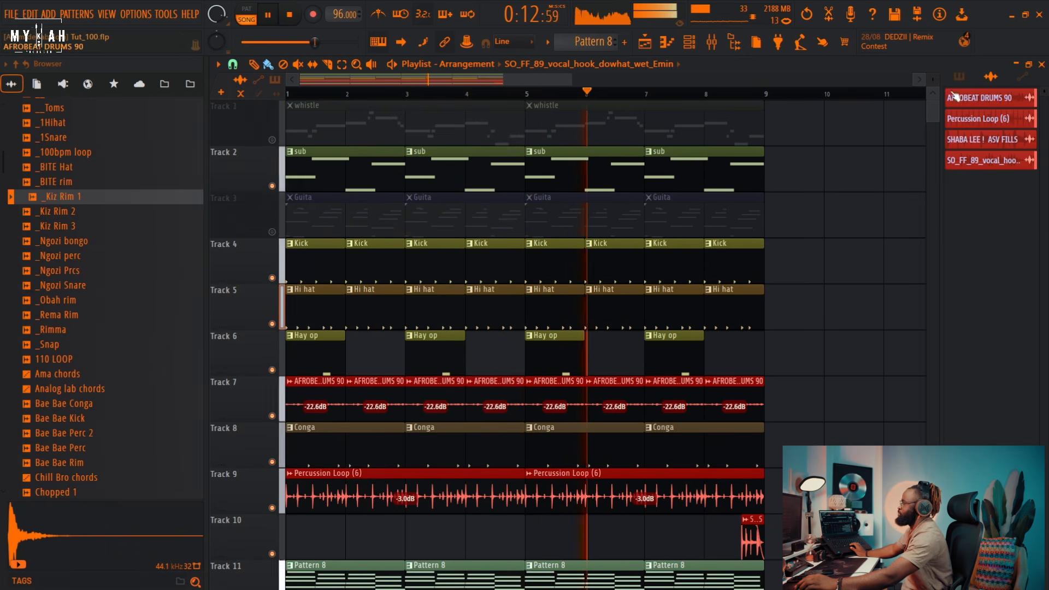
alt+scroll(602, 207, down, 3)
alt+scroll(602, 207, down, 2)
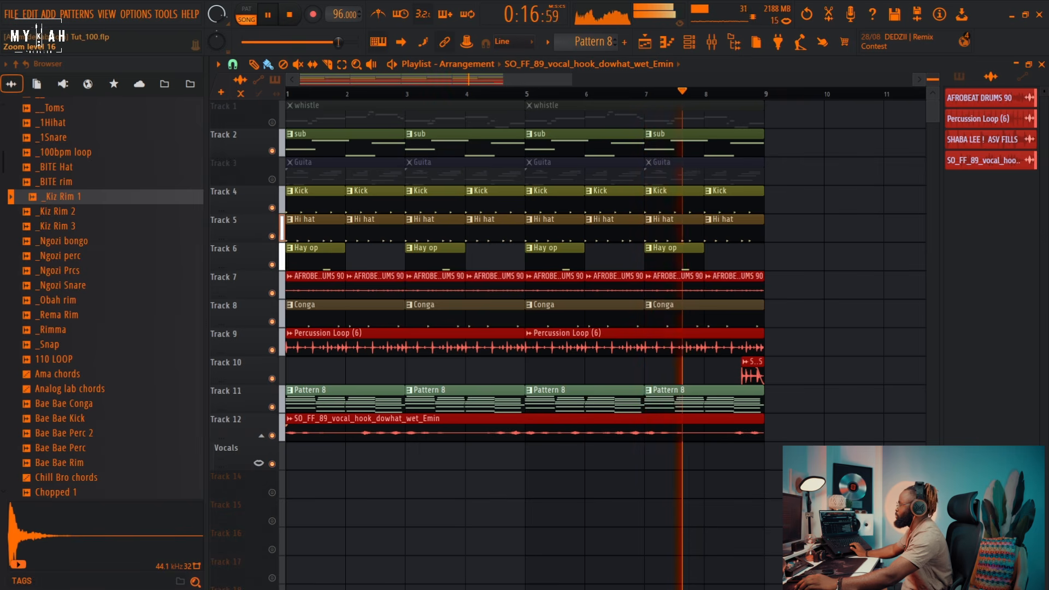
click(275, 122)
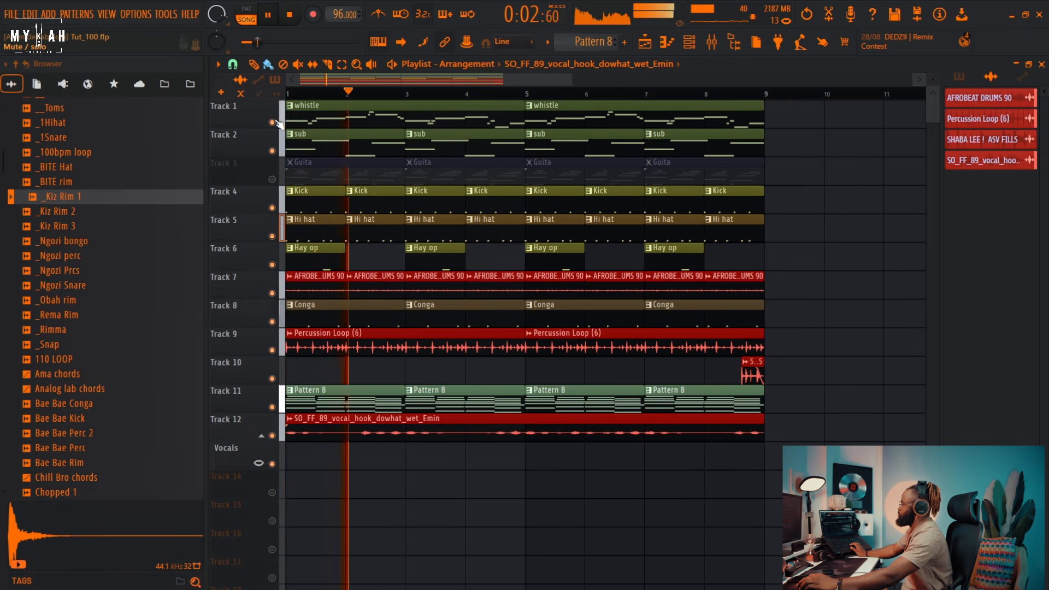
click(276, 294)
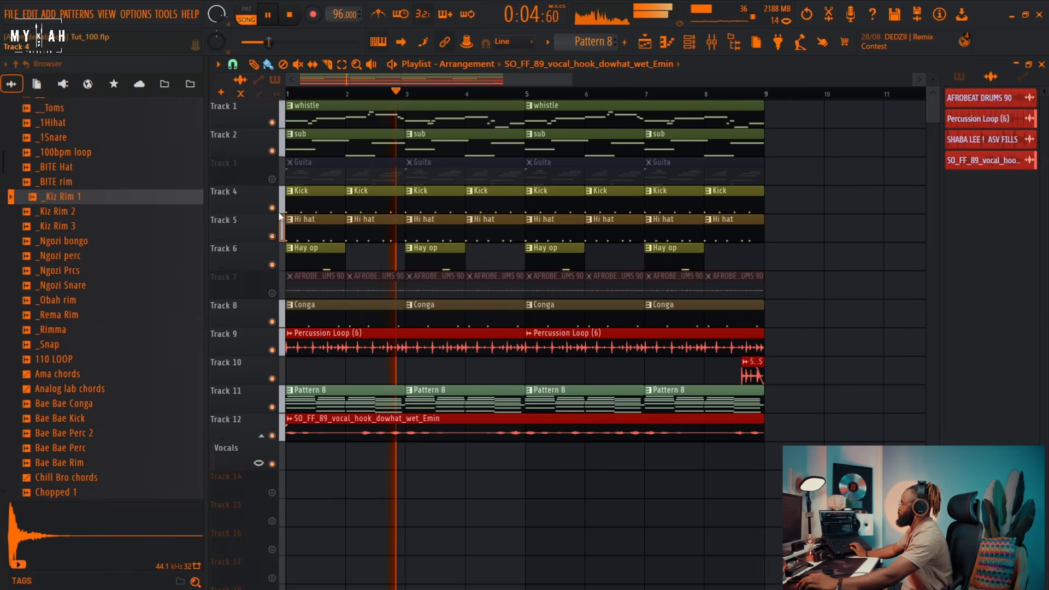
click(272, 179)
- Raise the mixer volume of the Kontakt guitar track
click(356, 175)
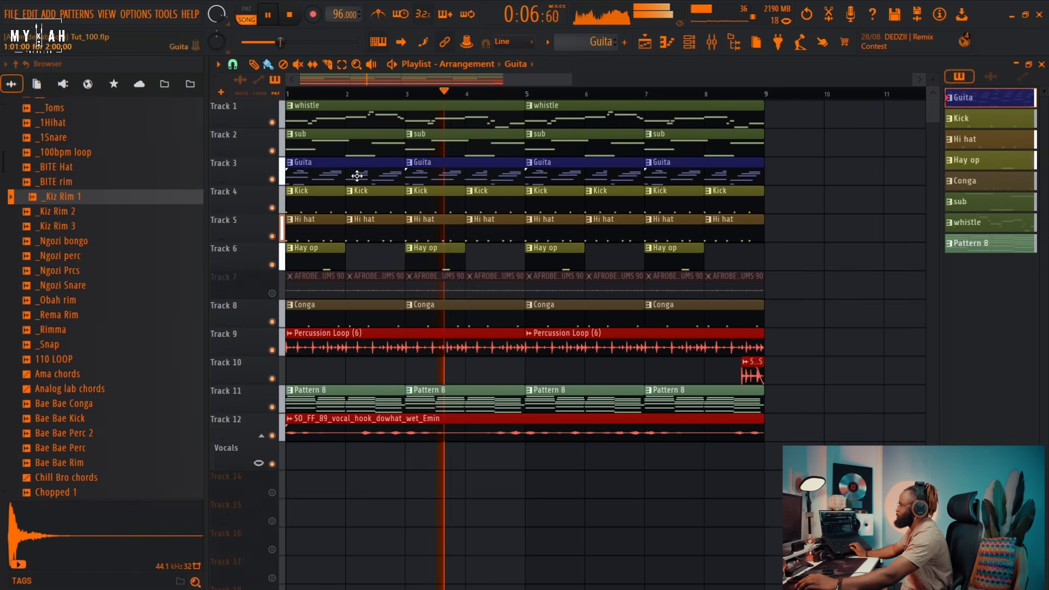
click(711, 42)
drag(456, 379, 456, 355)
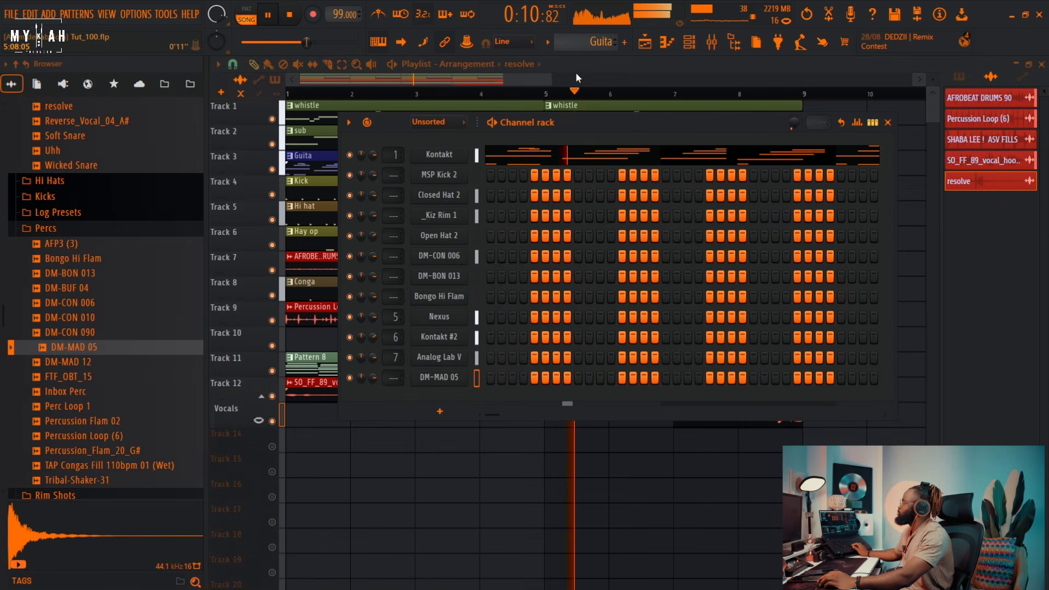
- Create a new pattern named fill and give it an olive colour
click(601, 41)
click(617, 59)
text(fil)
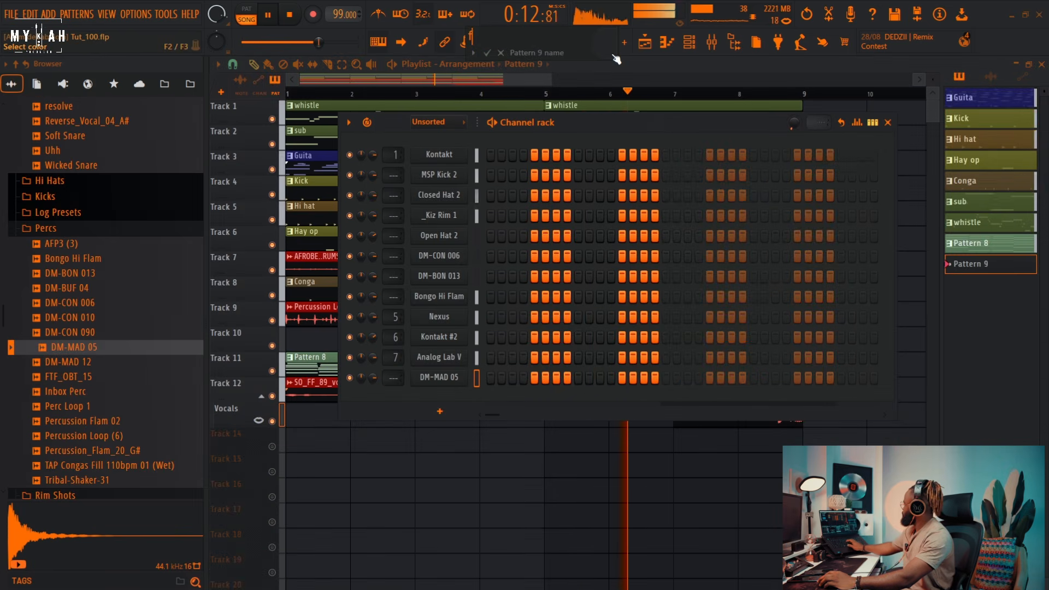
click(608, 44)
double_click(675, 198)
key(Return)
key(F6)
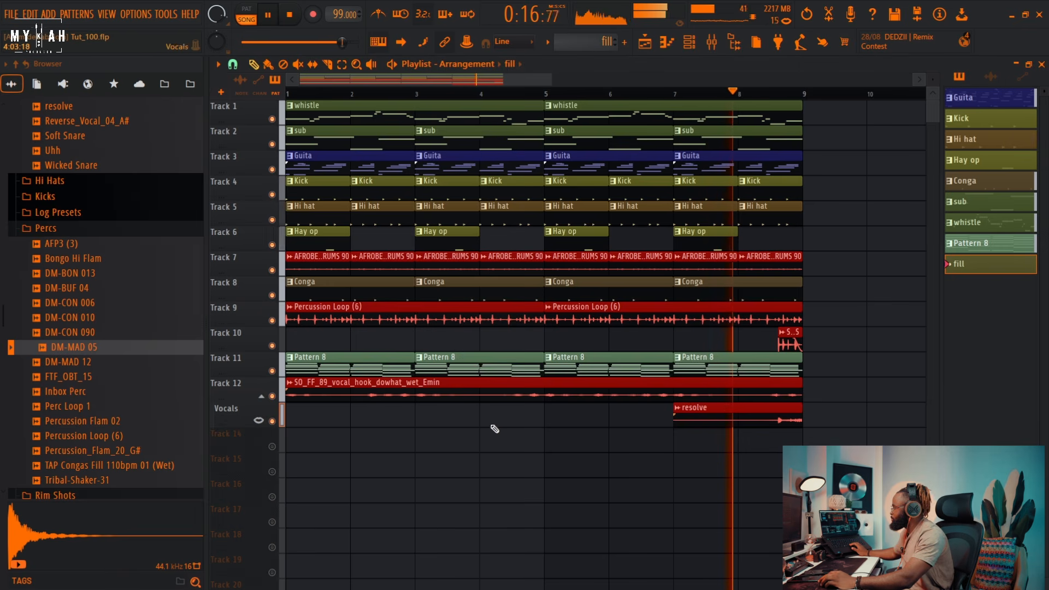
- Place the fill pattern at bar 4 on Track 14 and enable the track
click(492, 416)
scroll(501, 390, up, 2)
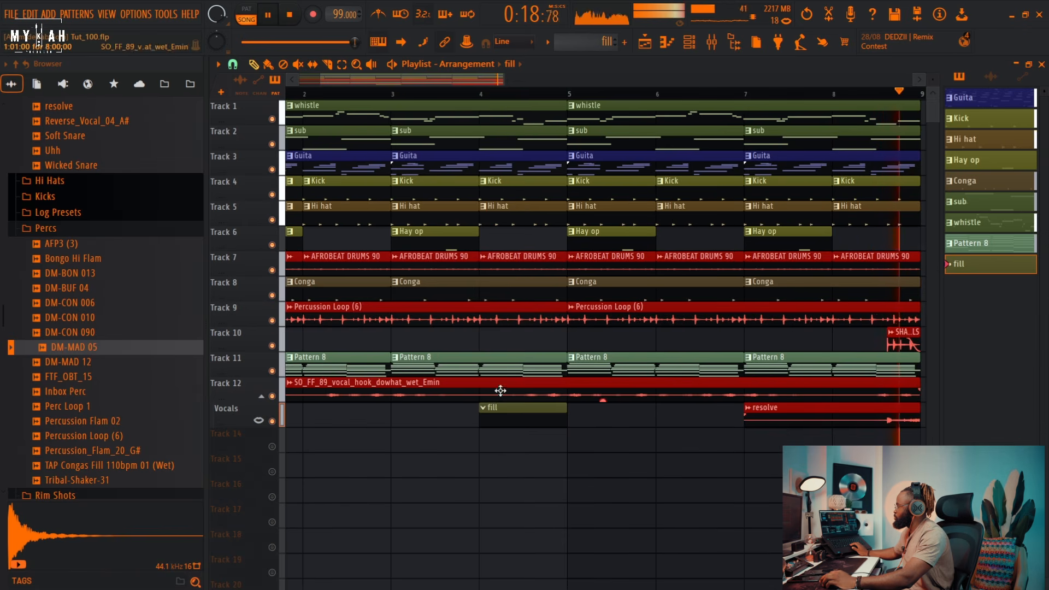
drag(510, 436, 510, 439)
right_click(510, 439)
key(space)
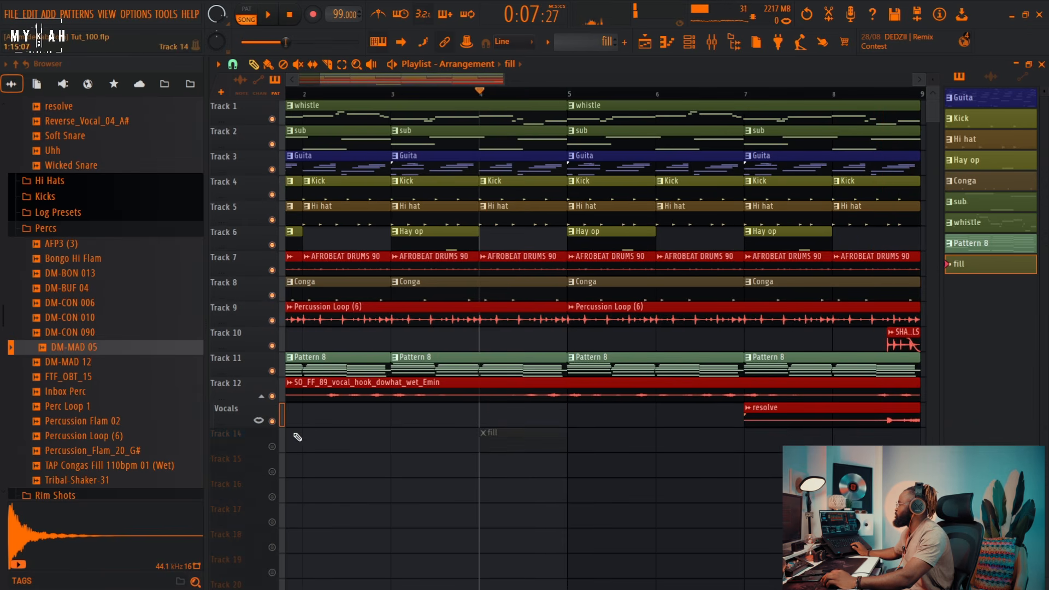
click(489, 437)
- Program a short DM-MAD 05 percussion fill between steps 11 and 15 of the fill pattern
key(F6)
key(space)
click(600, 377)
click(632, 377)
click(665, 378)
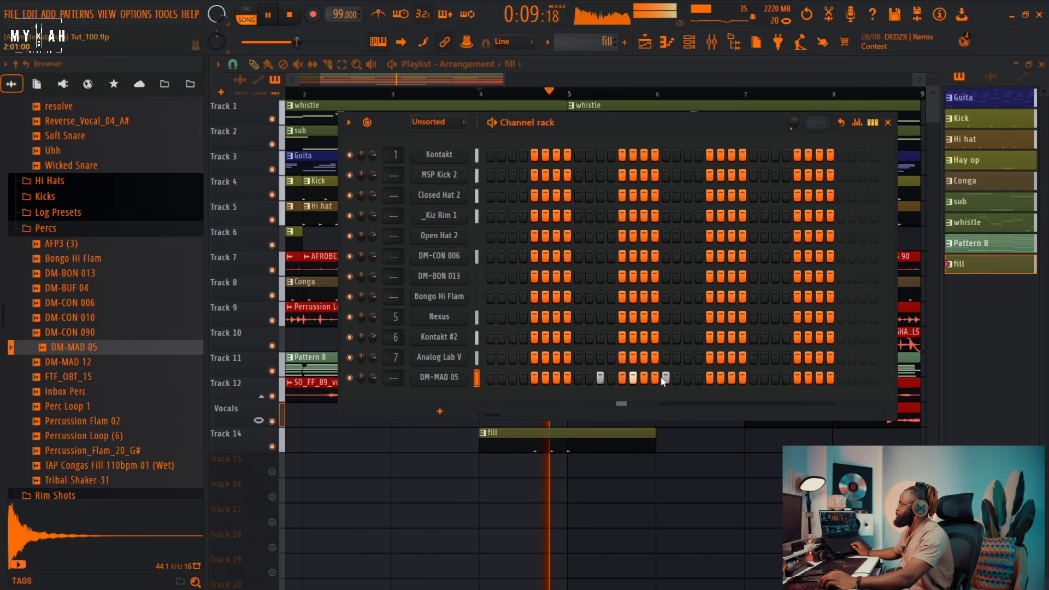
right_click(666, 378)
click(610, 377)
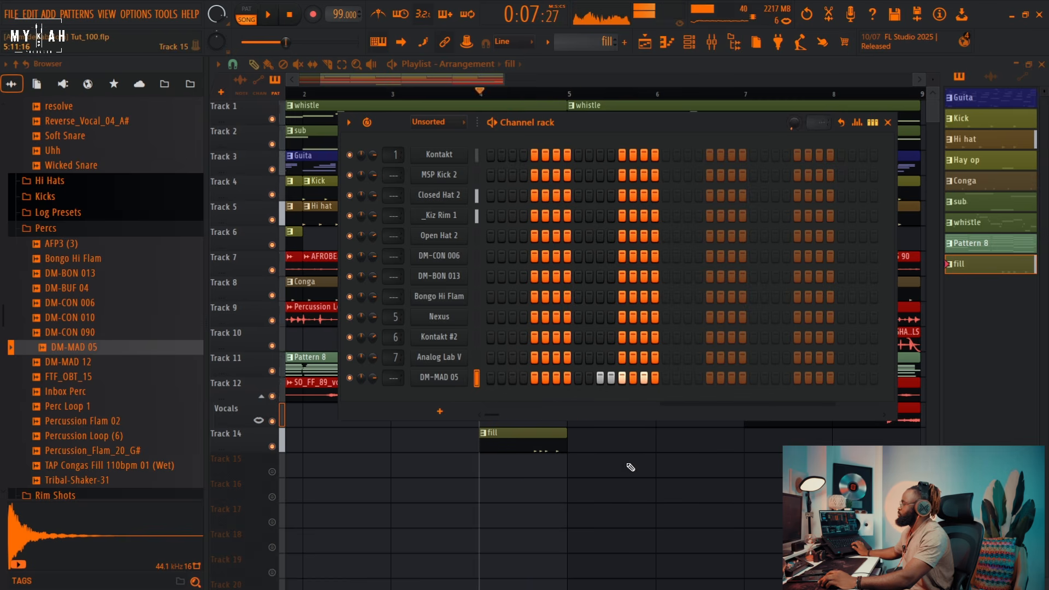
key(F6)
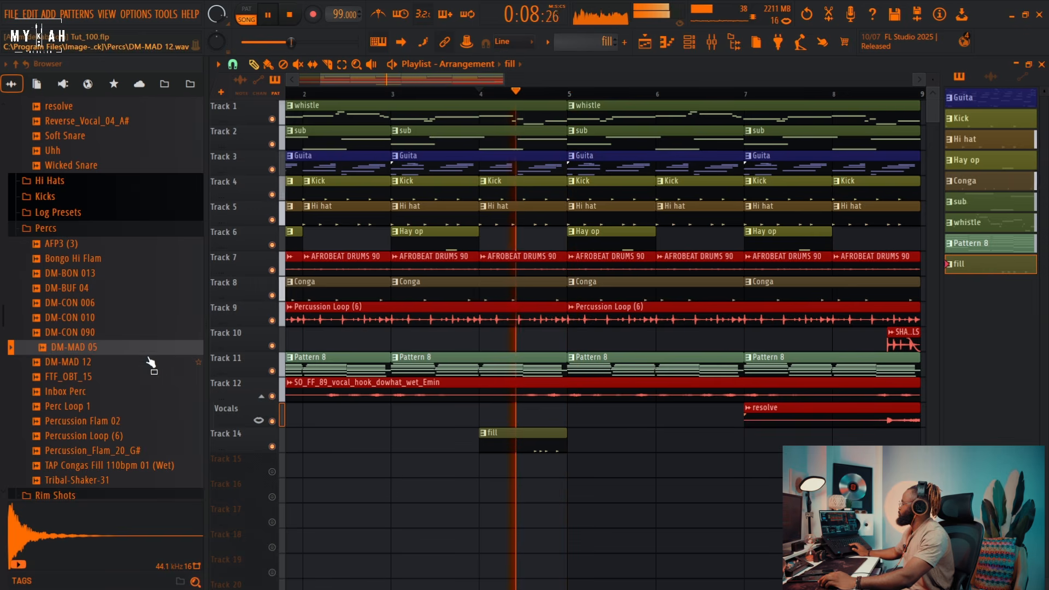
- Audition the fill samples, place DAFT FILLS at bar 4 on Track 15 and enable the track
scroll(117, 367, down, 20)
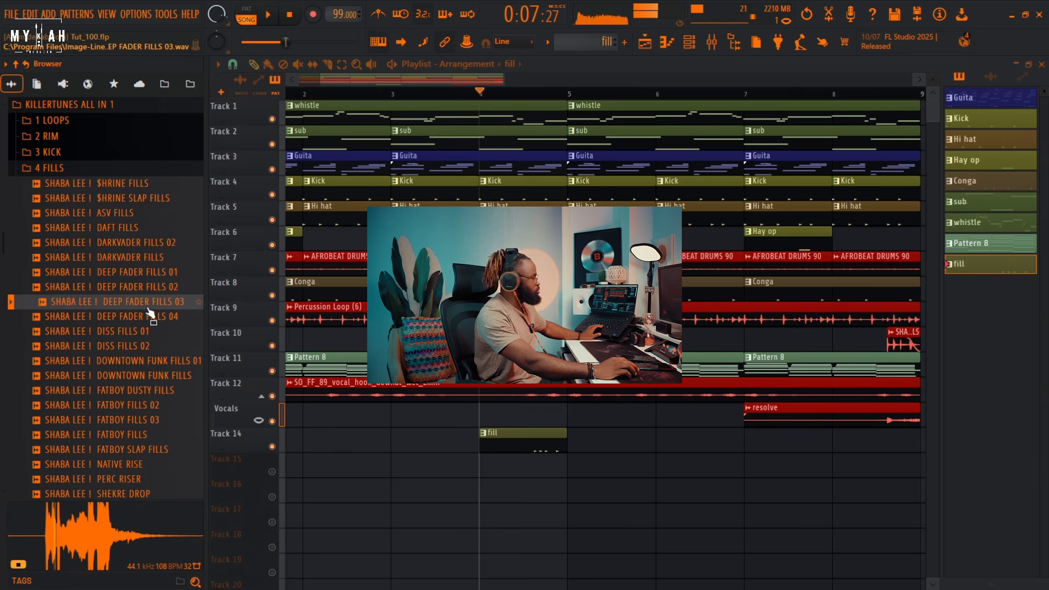
key(space)
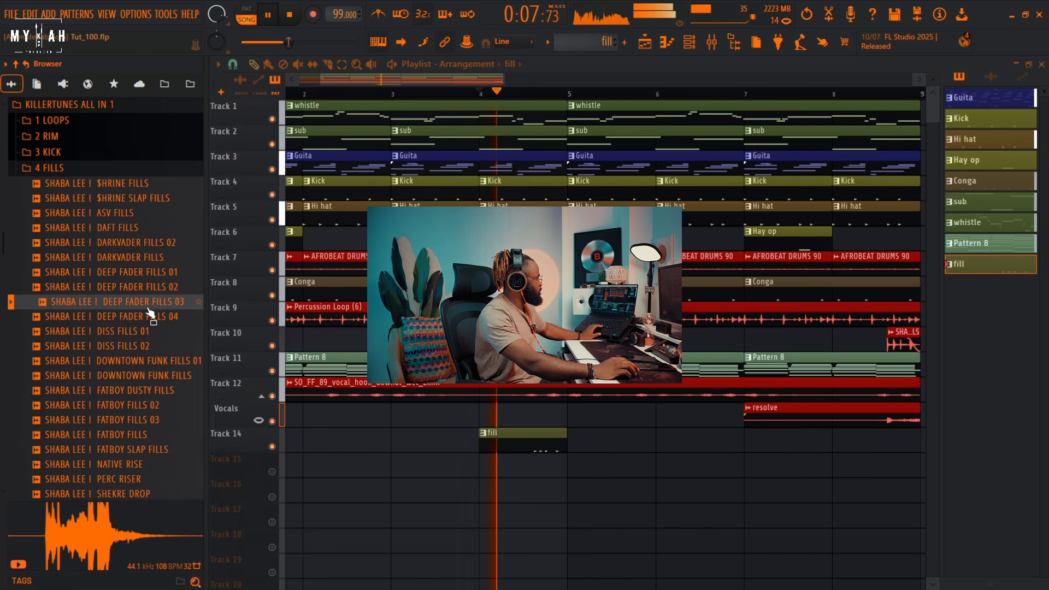
click(130, 230)
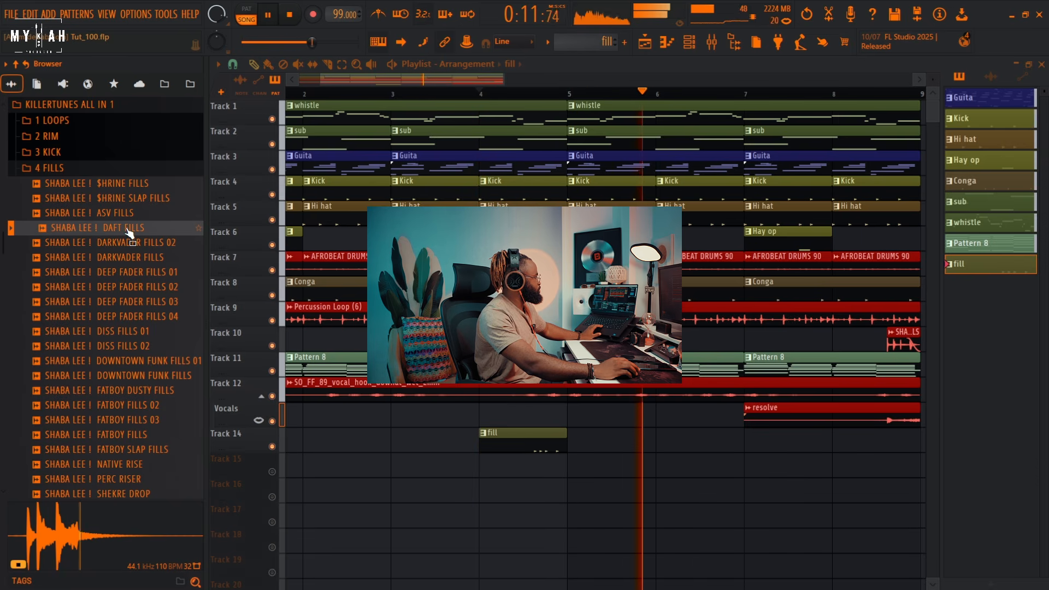
drag(129, 231, 554, 486)
key(space)
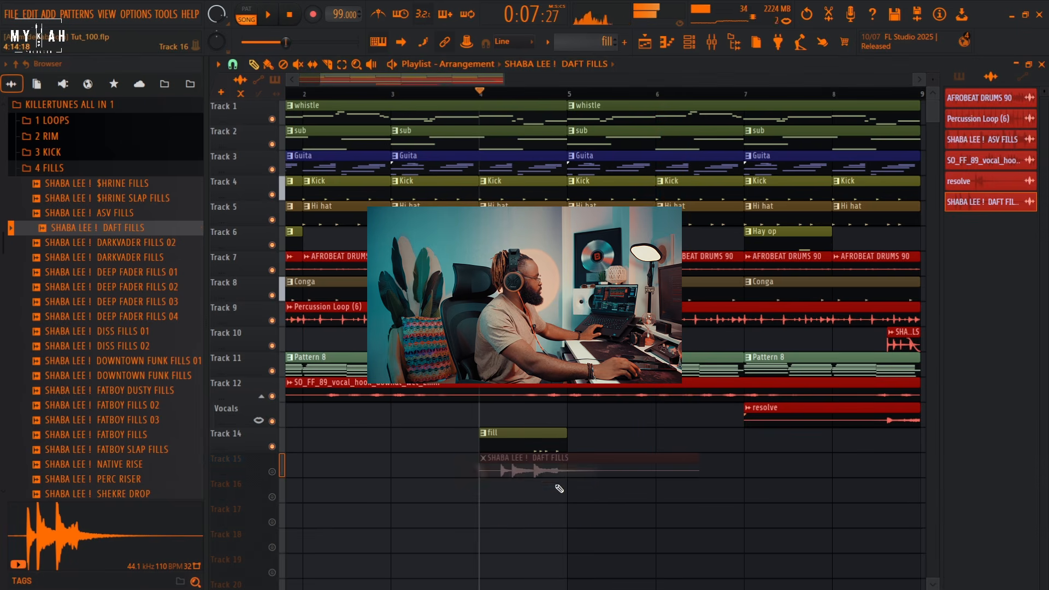
key(space)
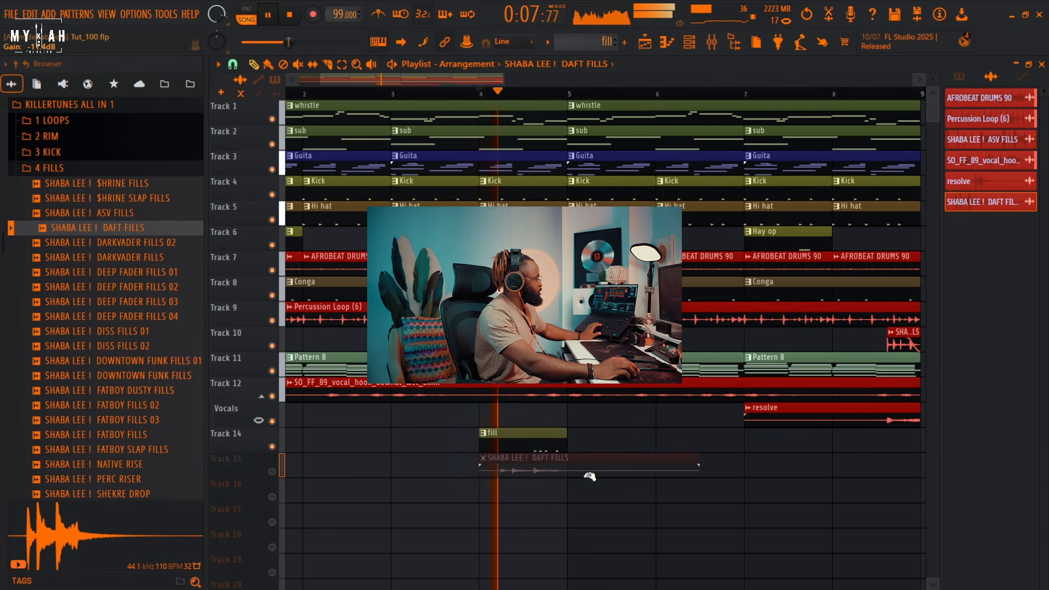
click(272, 472)
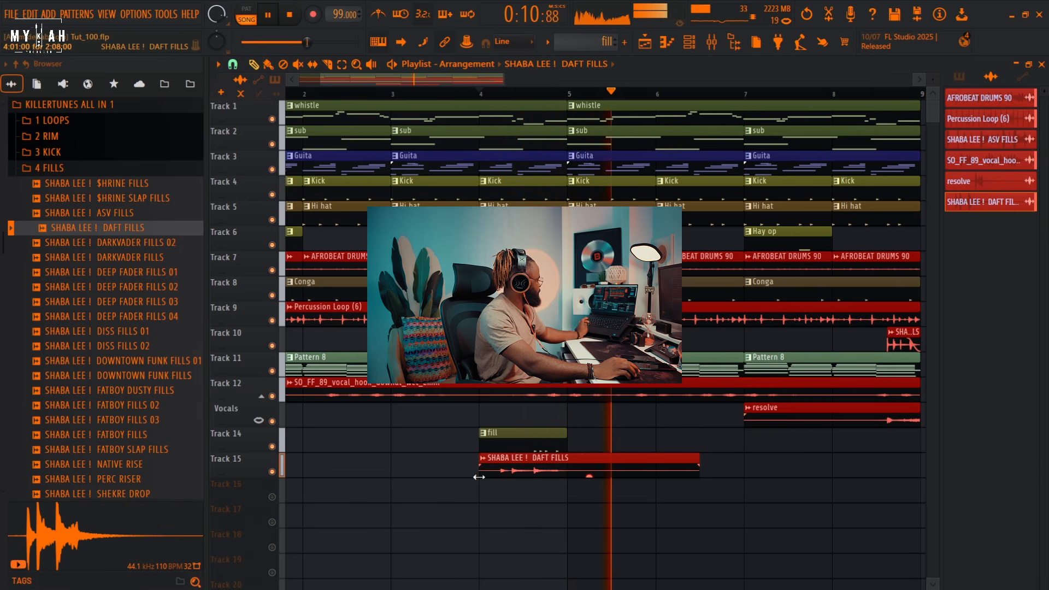
- Trim the DAFT FILLS clip on Track 15 so it starts at 4:10:22 and ends at bar 5
drag(479, 477, 533, 479)
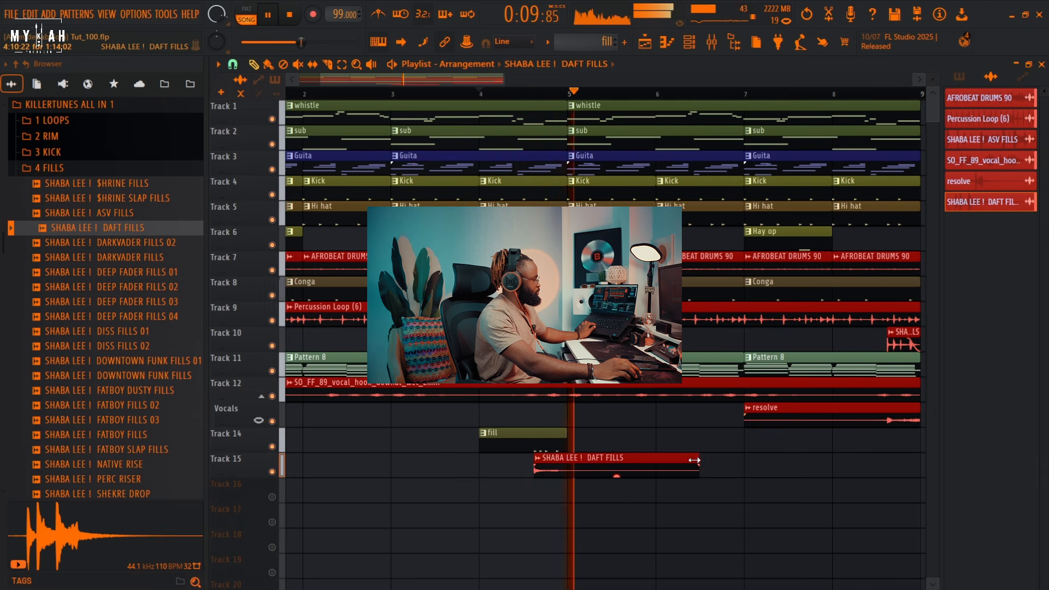
drag(695, 460, 647, 467)
drag(582, 472, 570, 476)
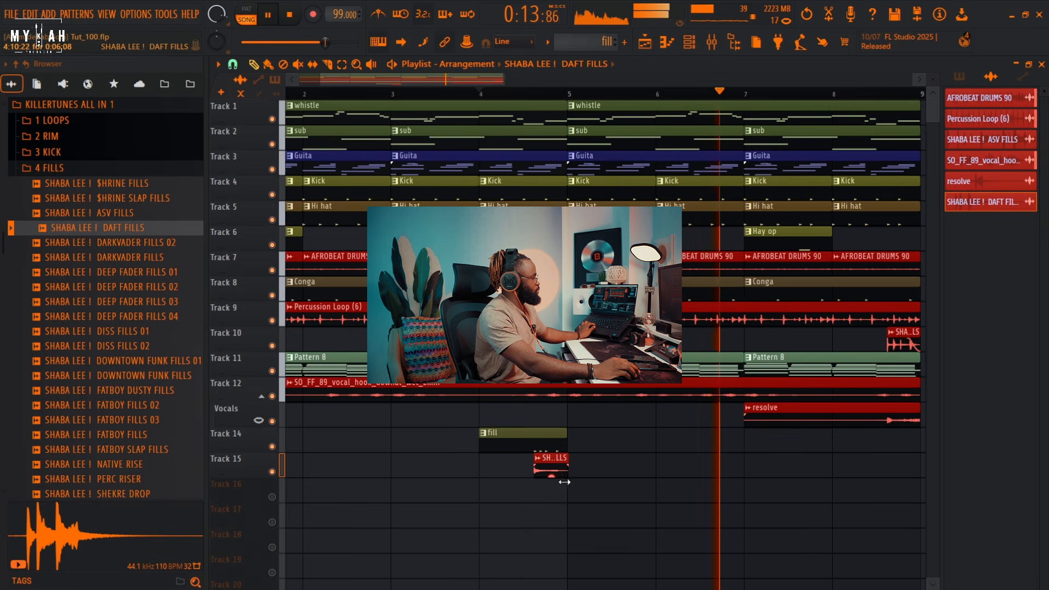
- Place a second fill pattern clip at bar 8 on Track 14 and save the project
click(543, 443)
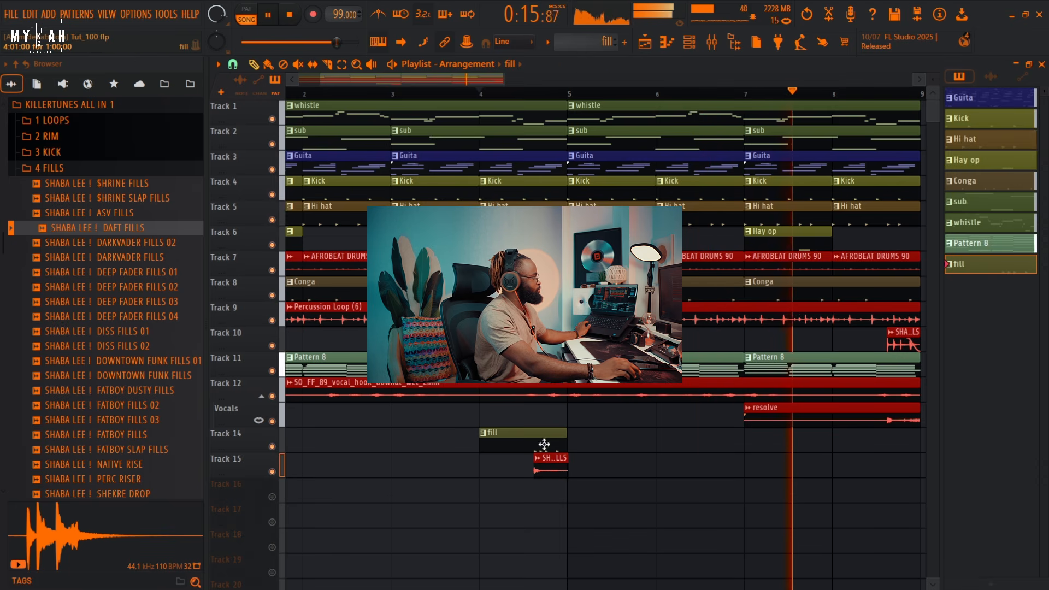
click(862, 443)
scroll(769, 98, down, 5)
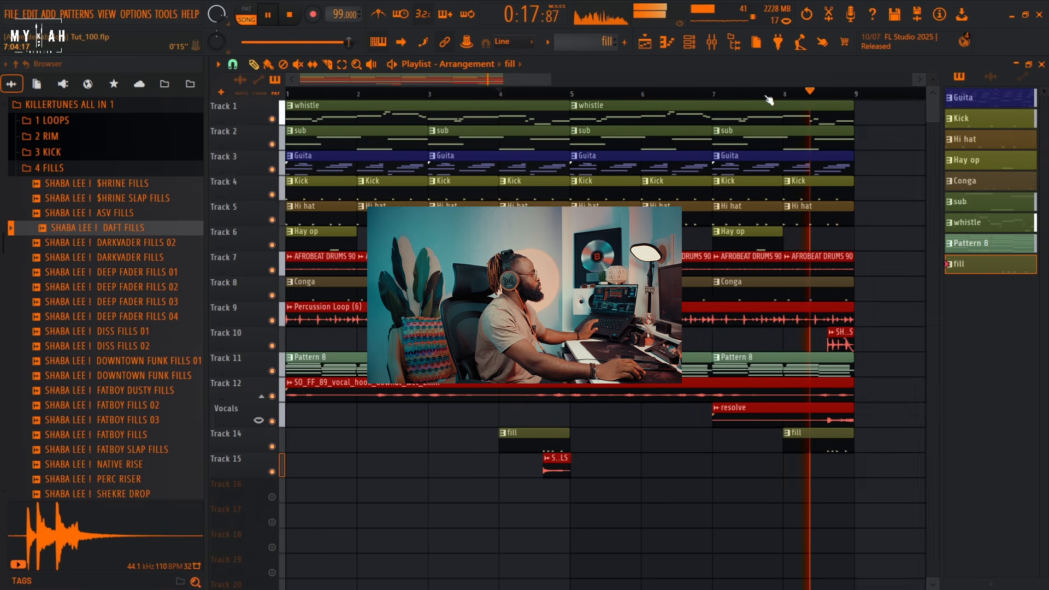
scroll(770, 99, down, 2)
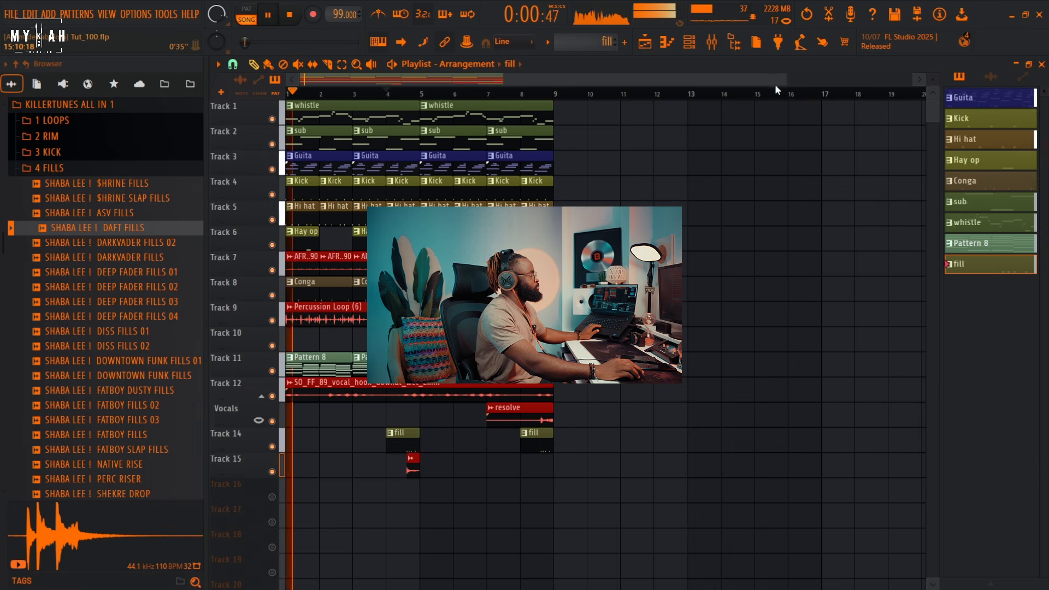
drag(784, 80, 538, 98)
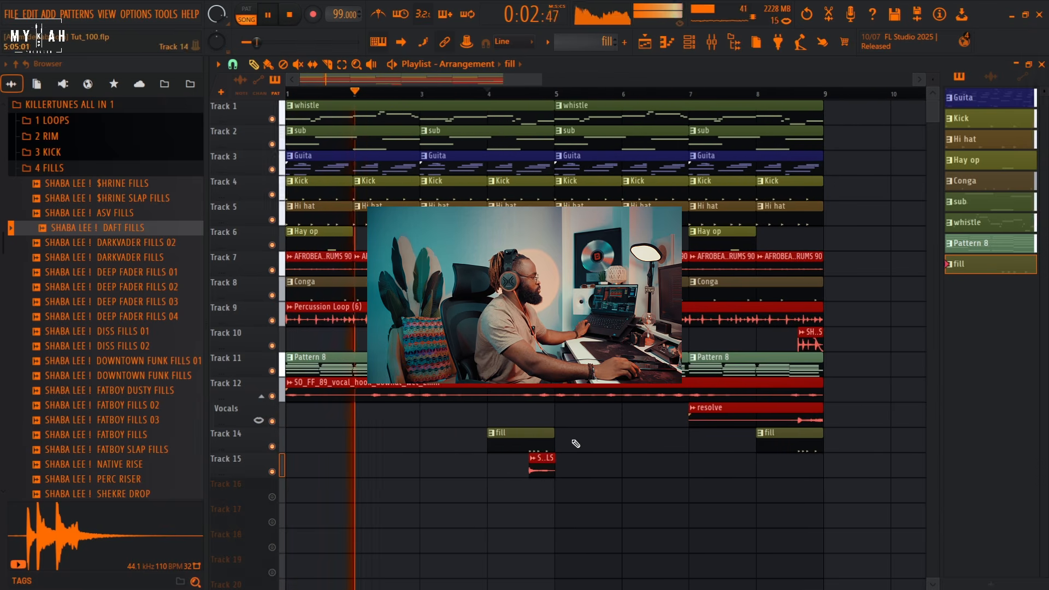
key(ctrl+s)
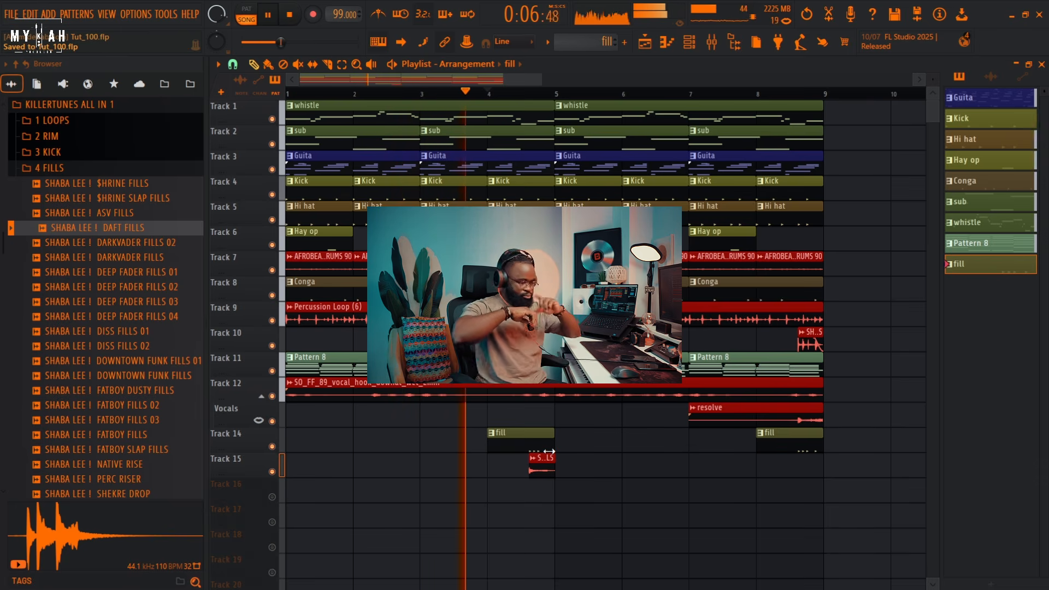